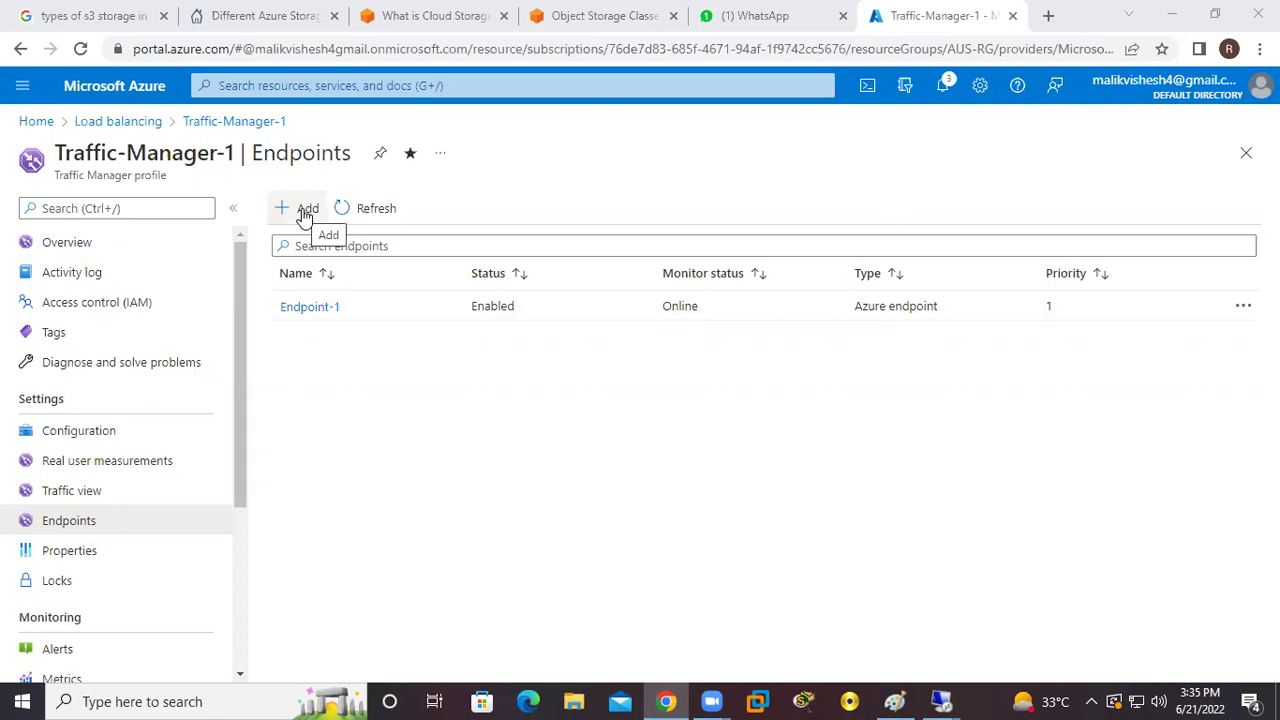
Step: Start a new Azure endpoint for Traffic-Manager-1 and name it Endpoint-2
left_click(305, 212)
left_click_drag(838, 127, 934, 134)
key("ctrl+c")
right_click(914, 129)
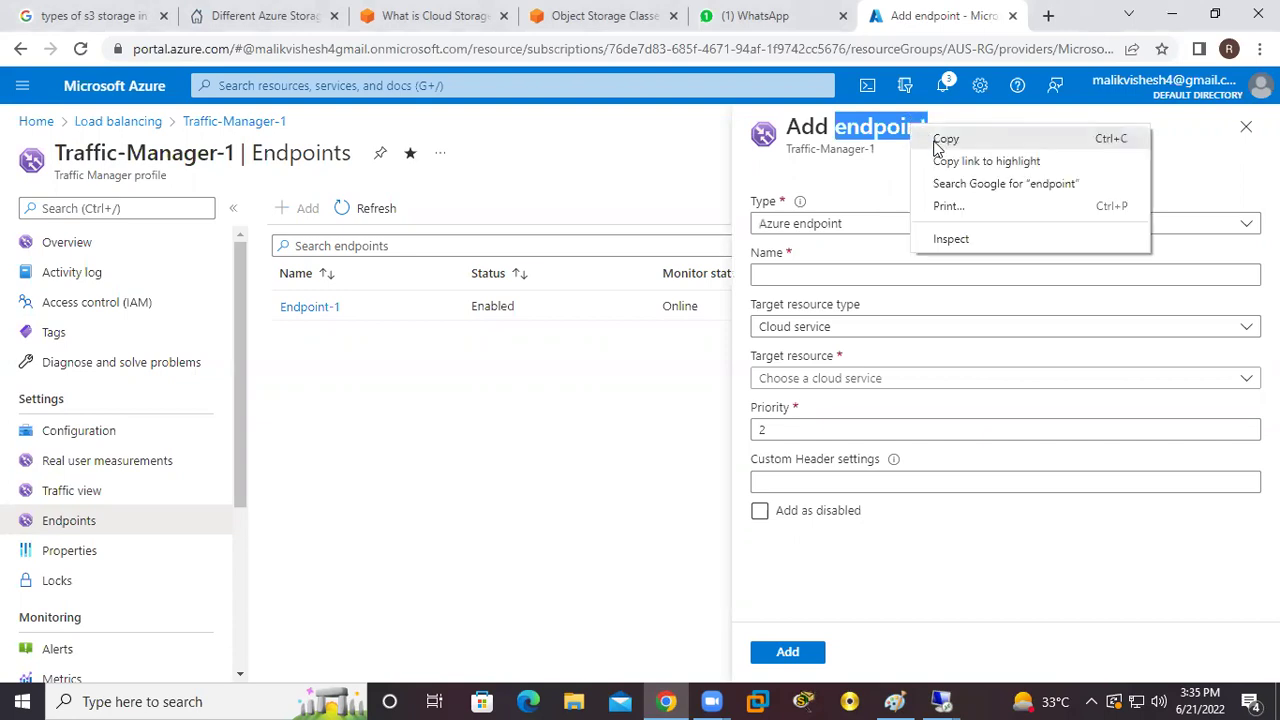
left_click(938, 140)
left_click(786, 274)
right_click(784, 278)
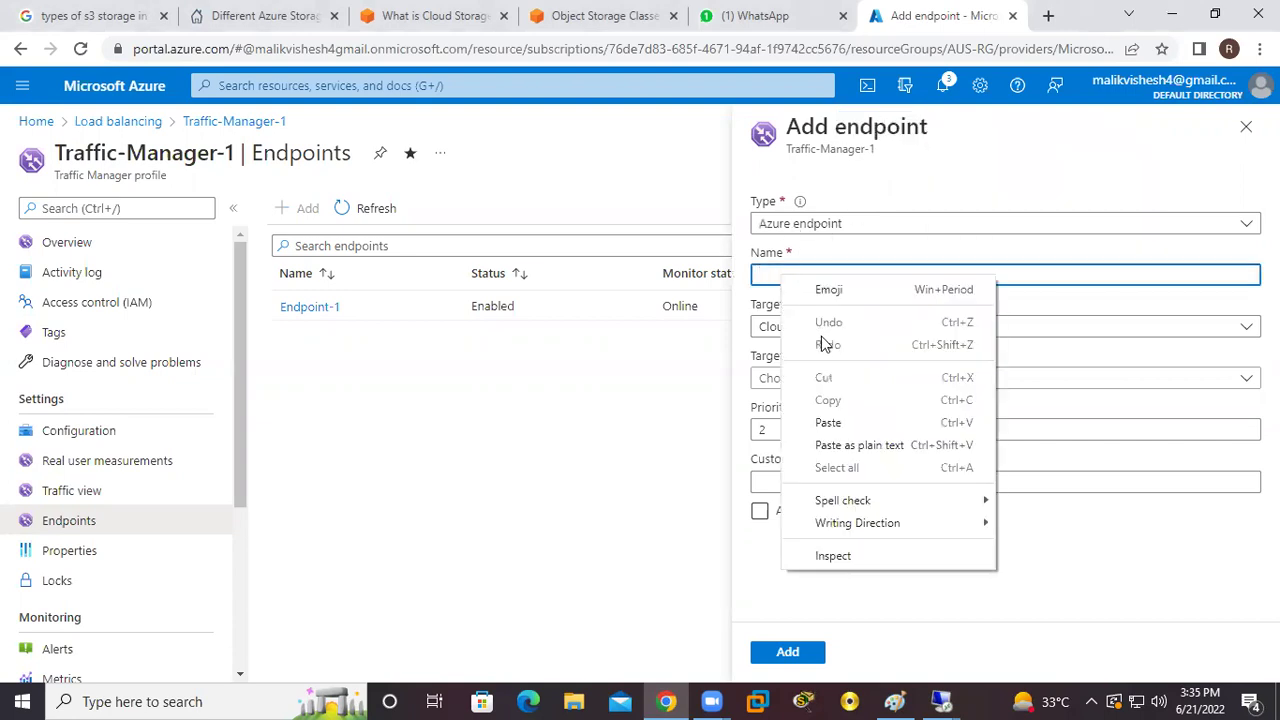
left_click(831, 422)
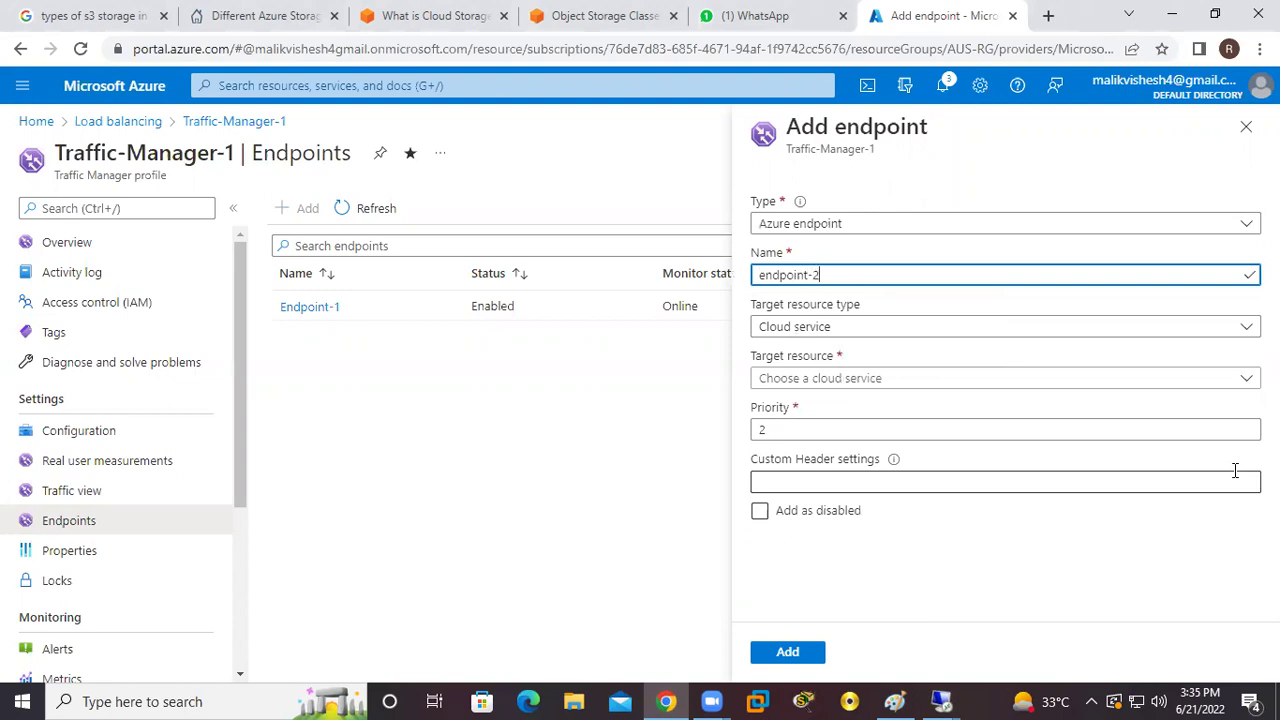
key("Home")
key("Delete")
type("E")
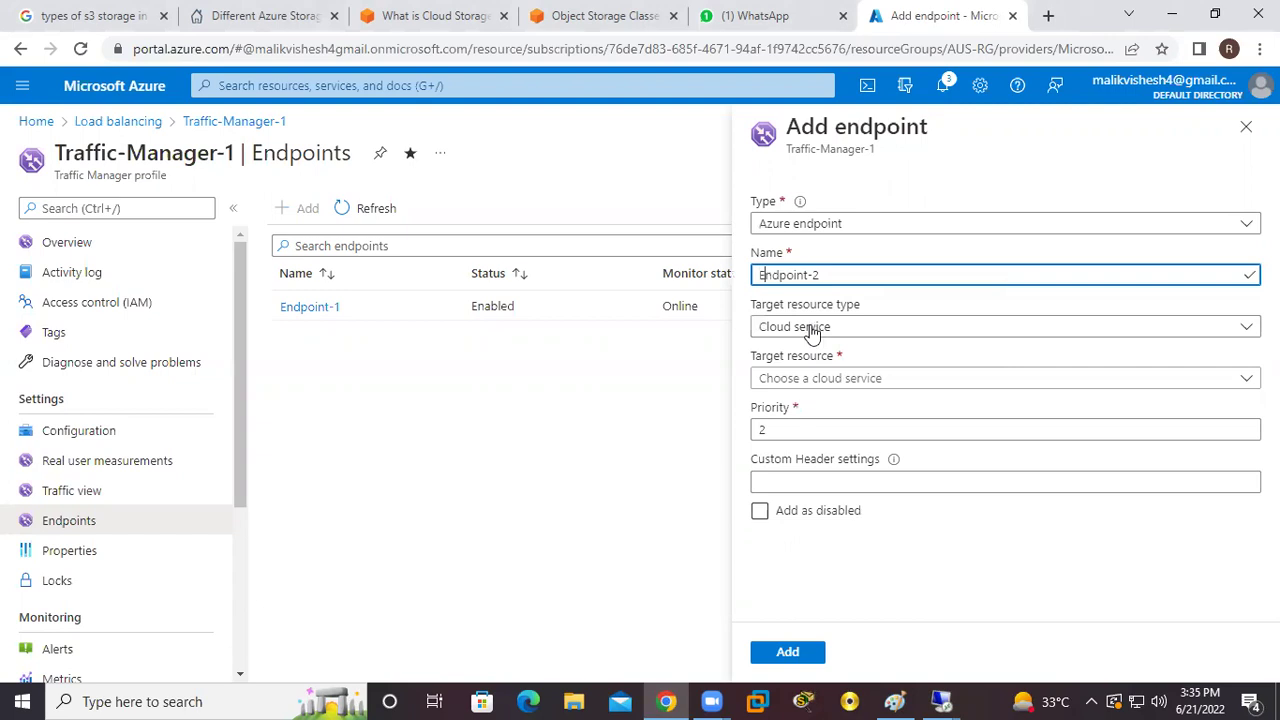
Step: Set the target resource type to Public IP address, choose VM-US-ip, and add the endpoint with priority 2
left_click(812, 333)
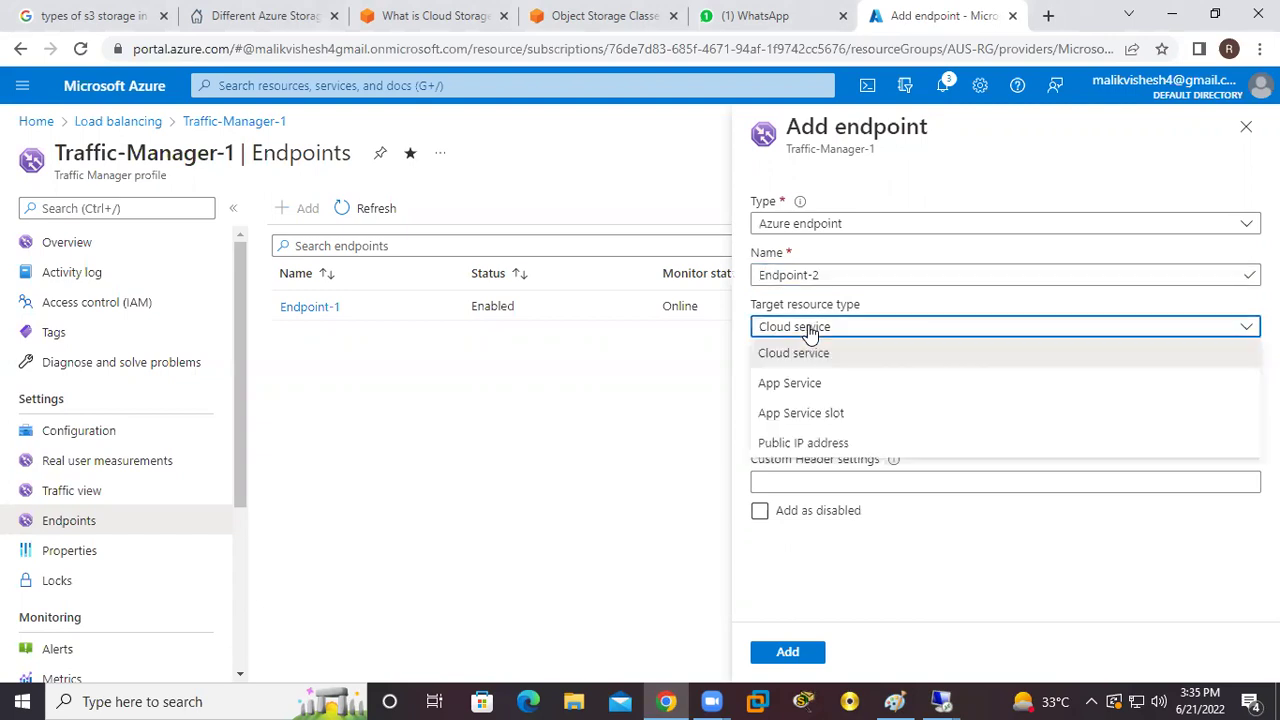
left_click(800, 443)
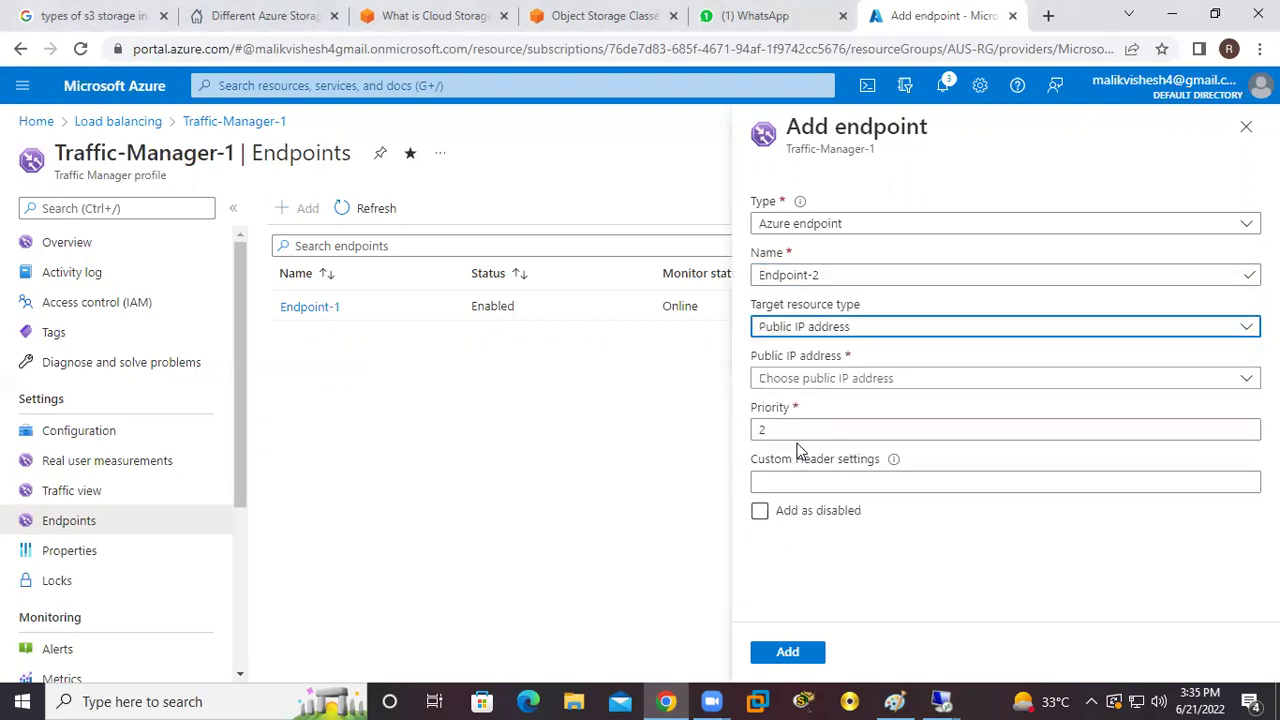
left_click(812, 386)
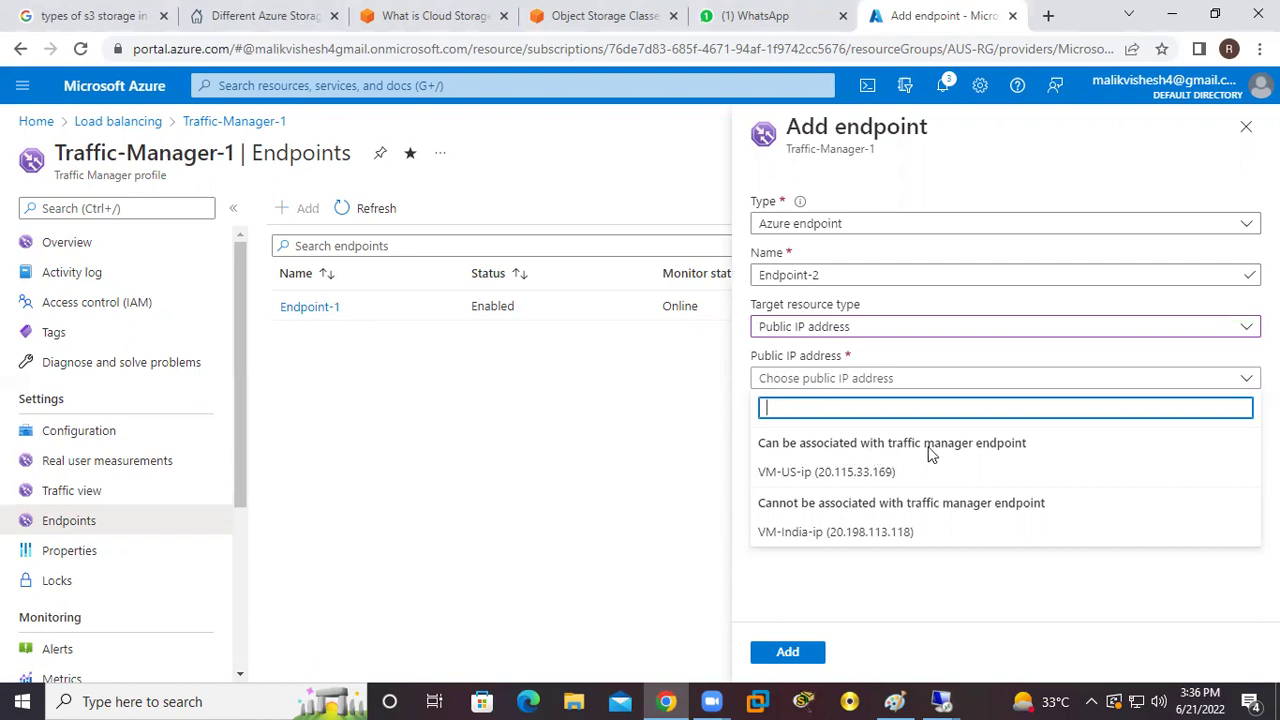
left_click(813, 472)
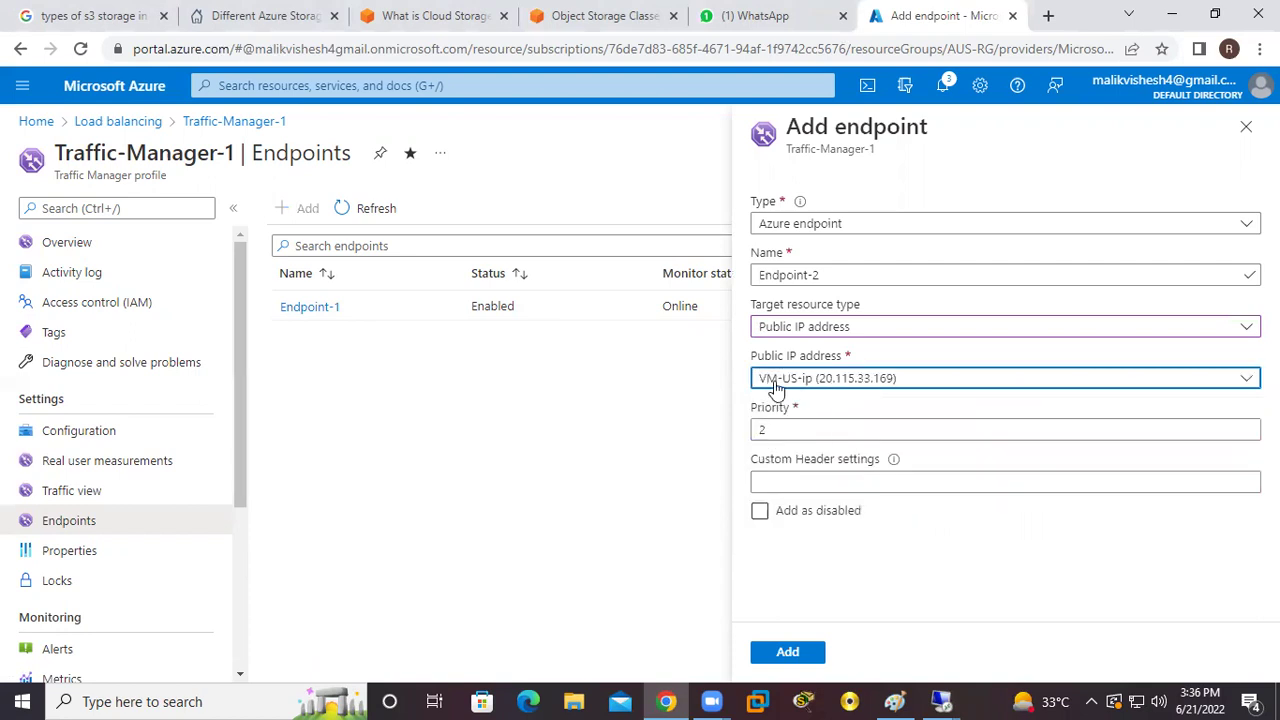
left_click(779, 427)
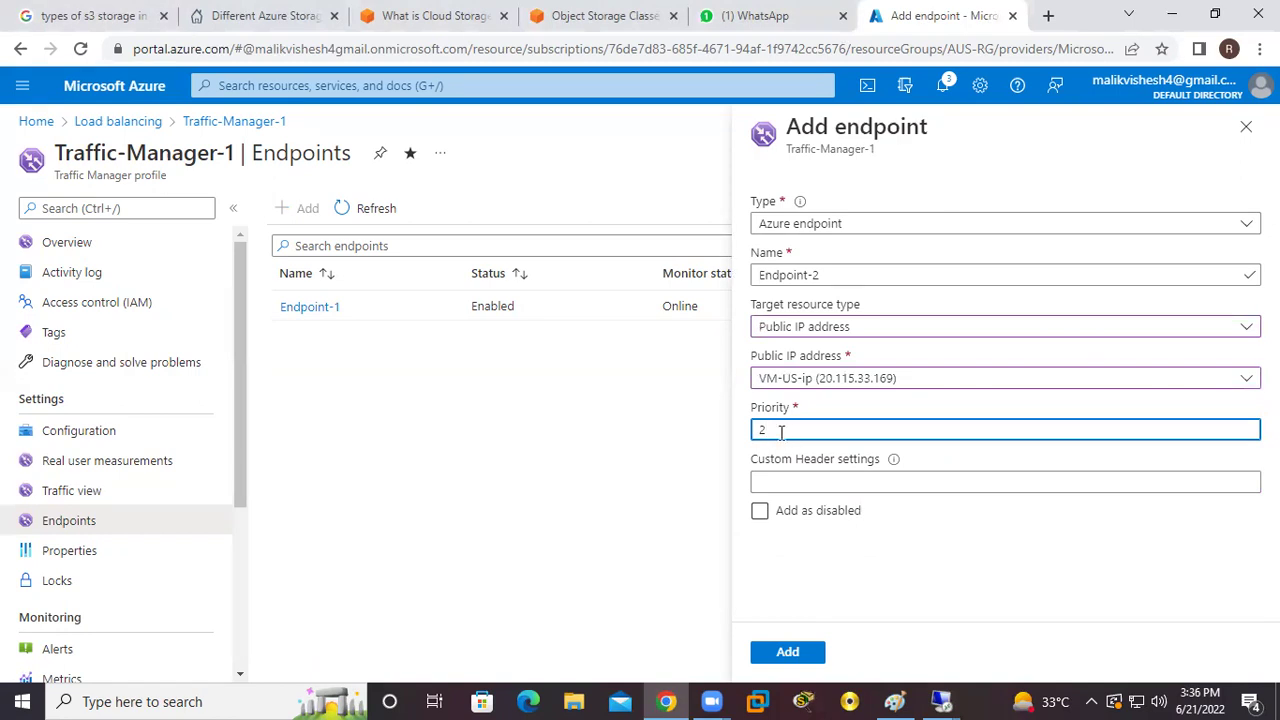
left_click(890, 582)
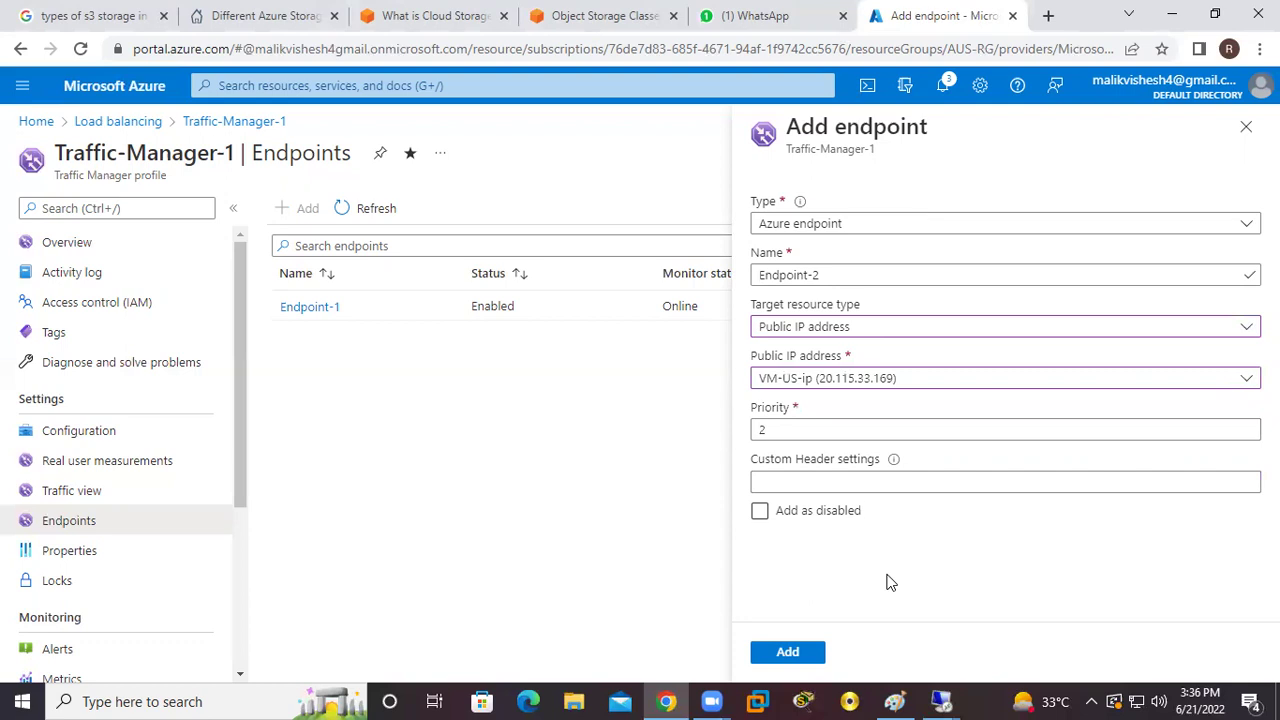
left_click(778, 655)
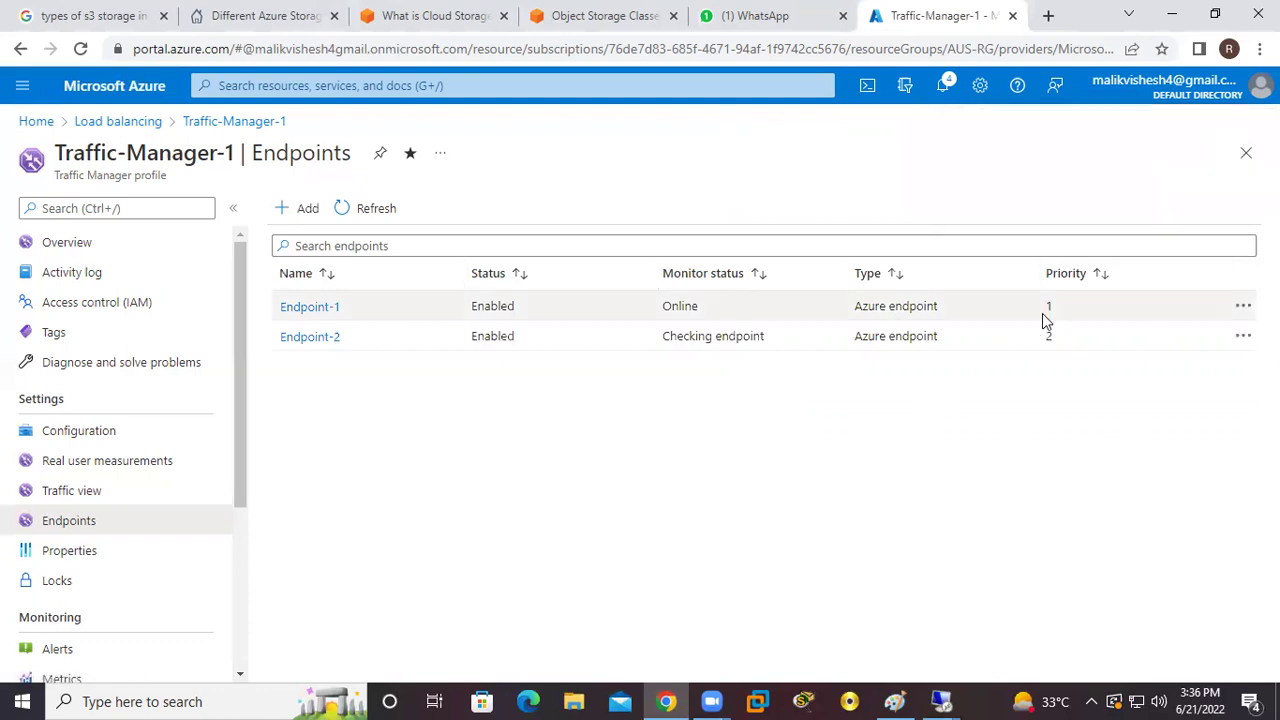
Step: Refresh the endpoint list to check the monitor status of Endpoint-2
left_click(380, 214)
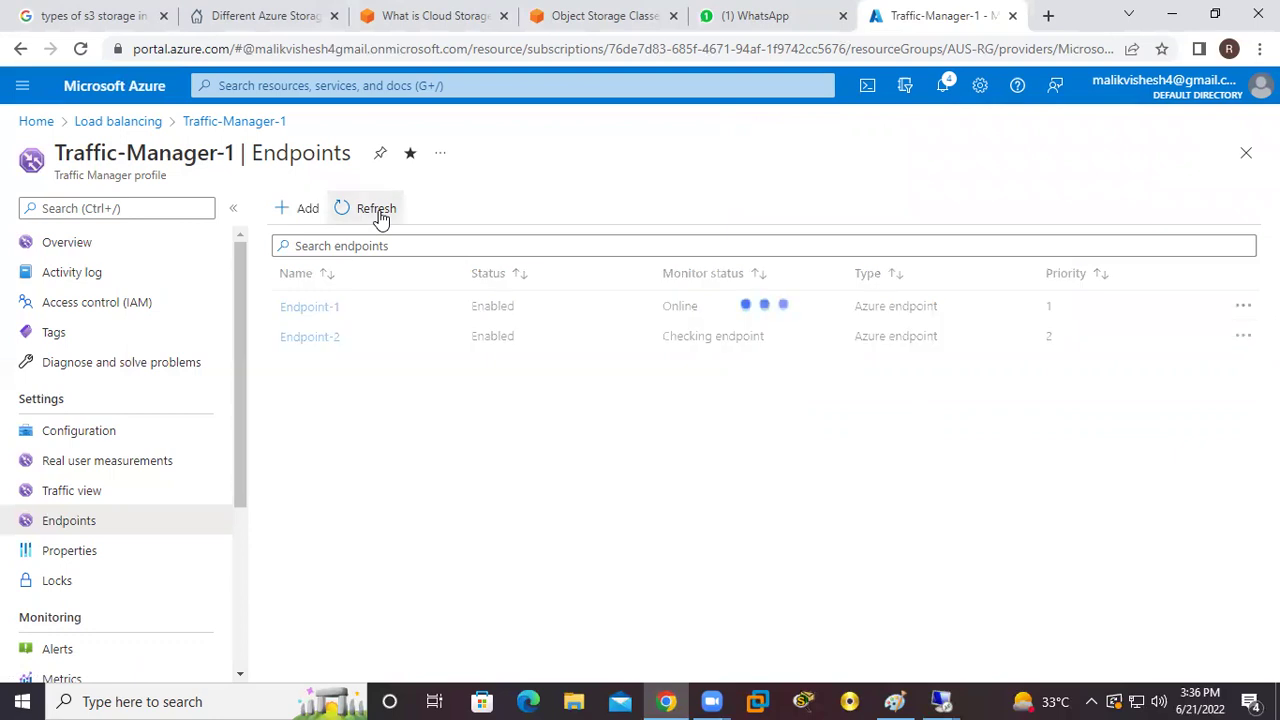
left_click(376, 216)
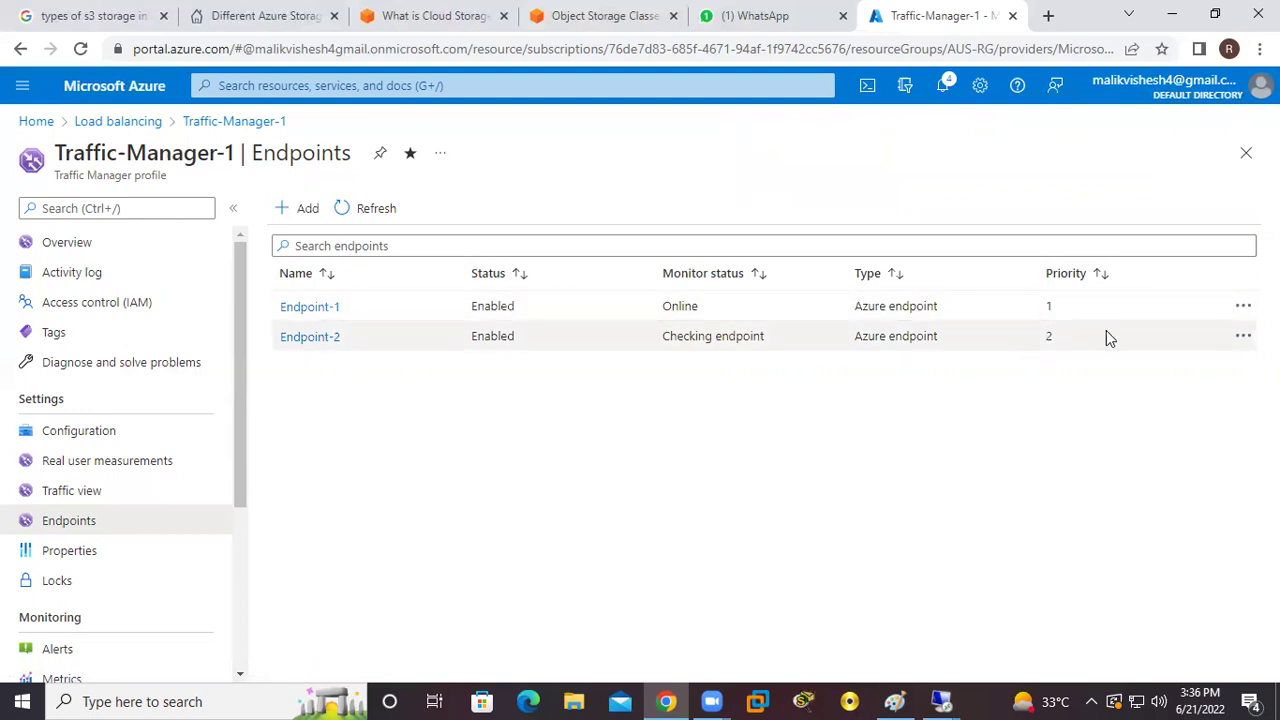
left_click(1243, 310)
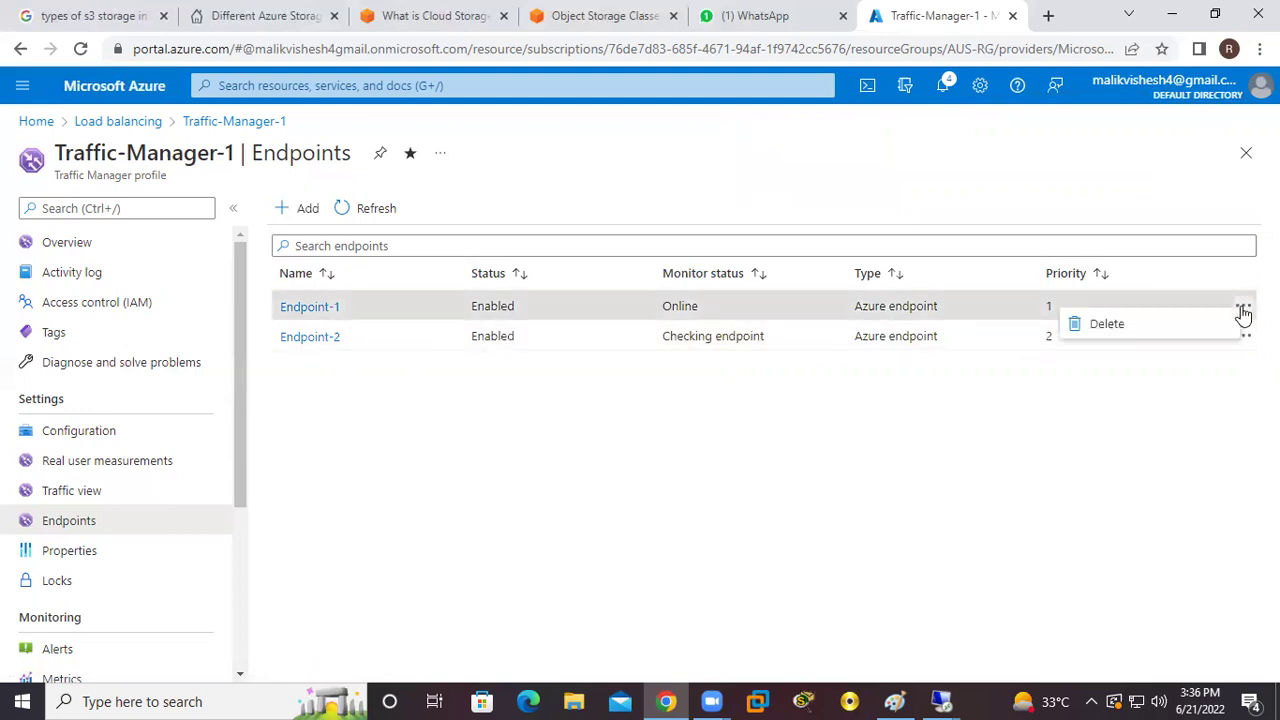
left_click(1049, 514)
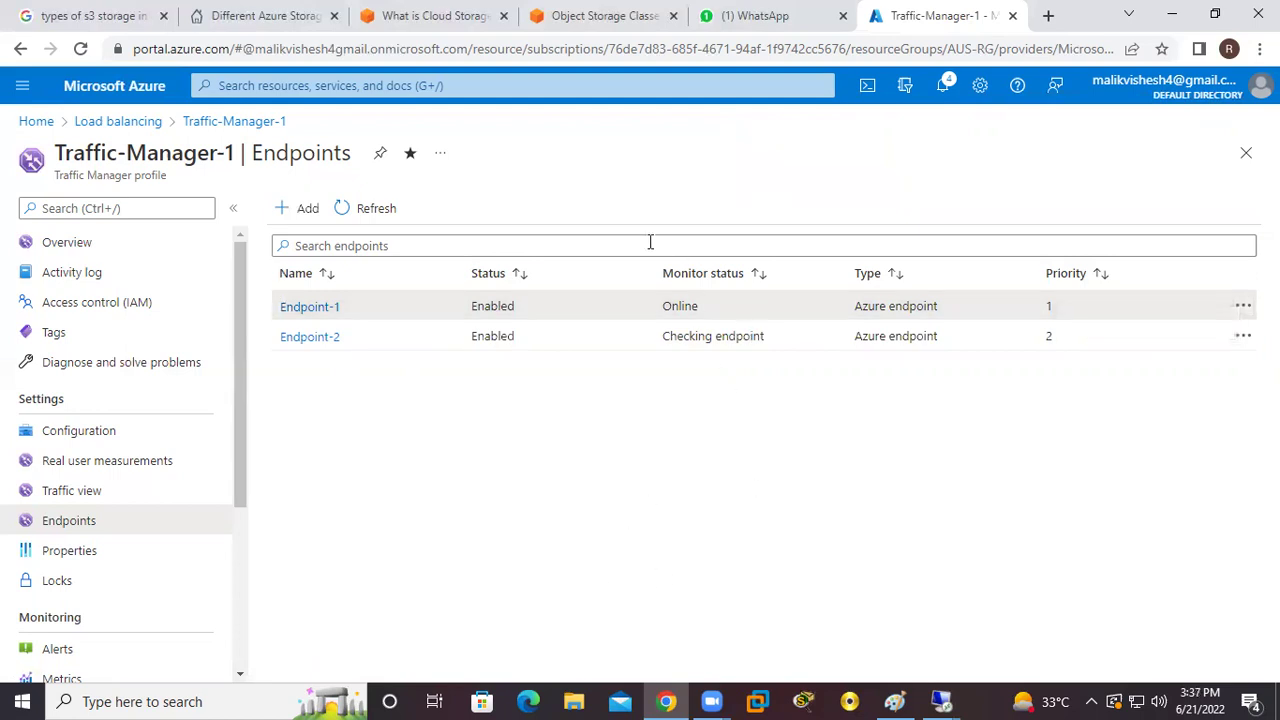
left_click(374, 208)
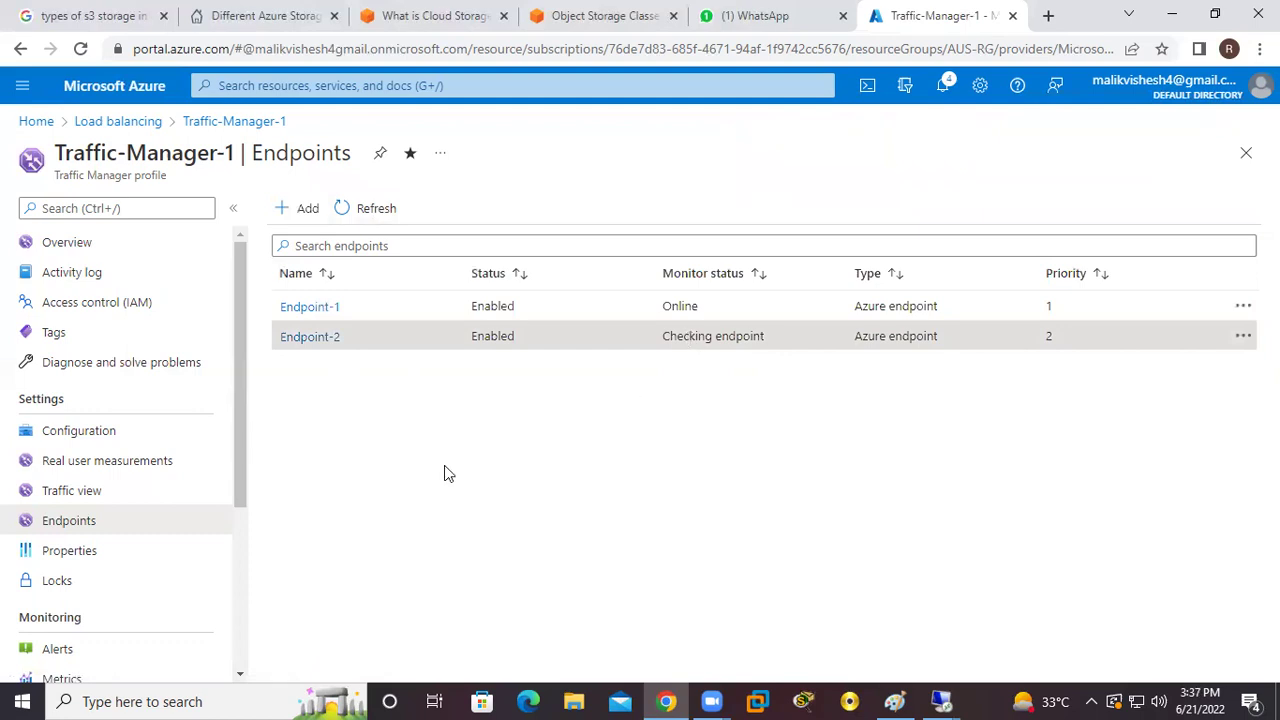
Step: Review Traffic-Manager-1's configuration, including the endpoint monitor protocol, port, path and fast endpoint failover settings
left_click(73, 441)
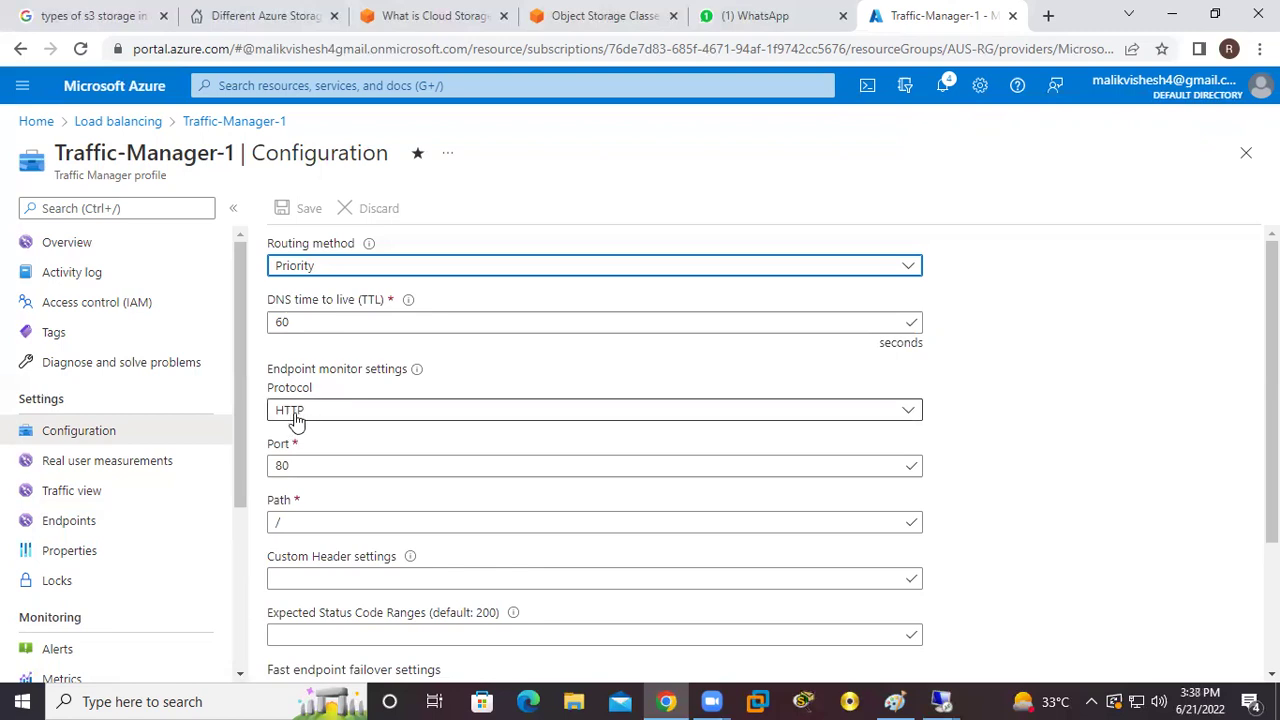
left_click(1090, 410)
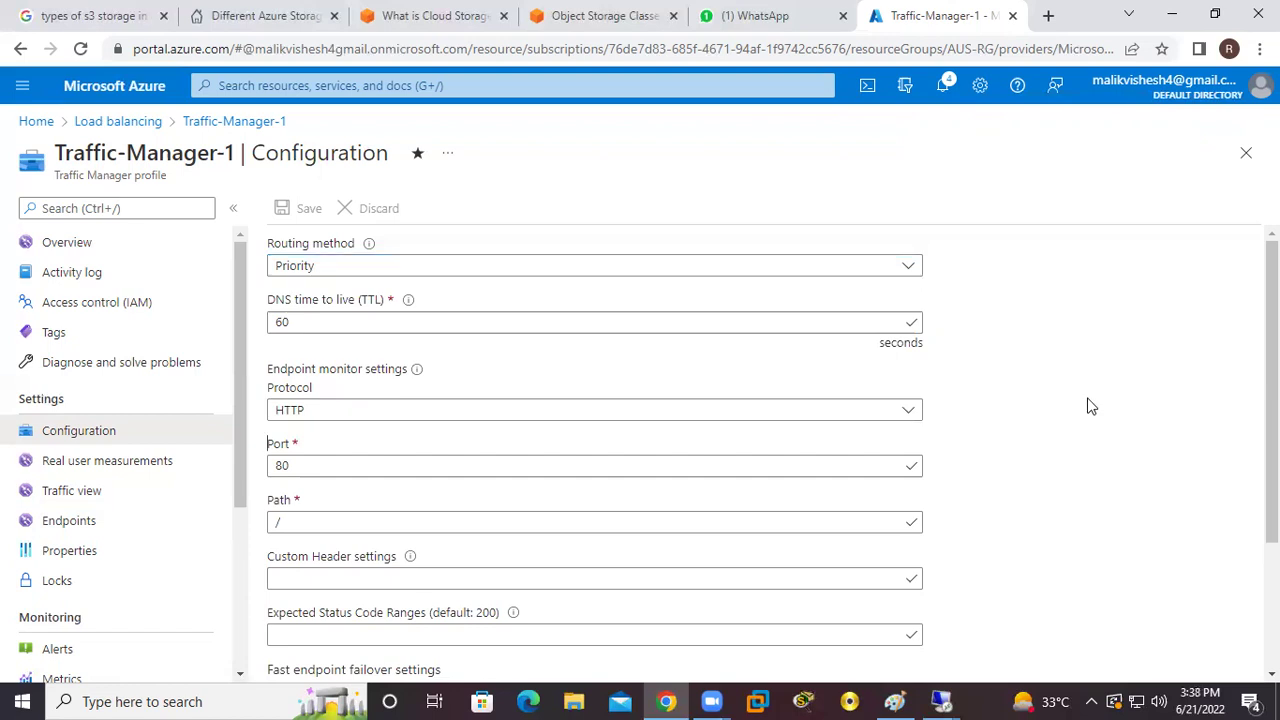
scroll(1090, 406, "down", 1)
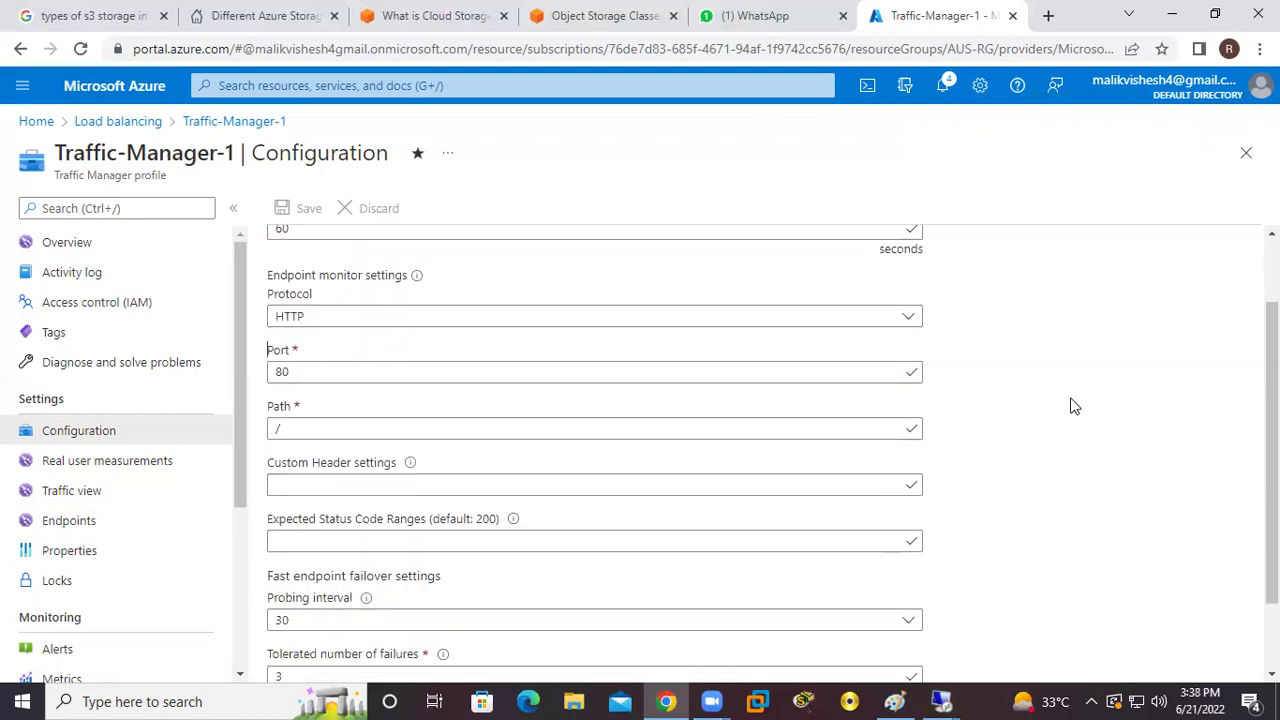
left_click(907, 318)
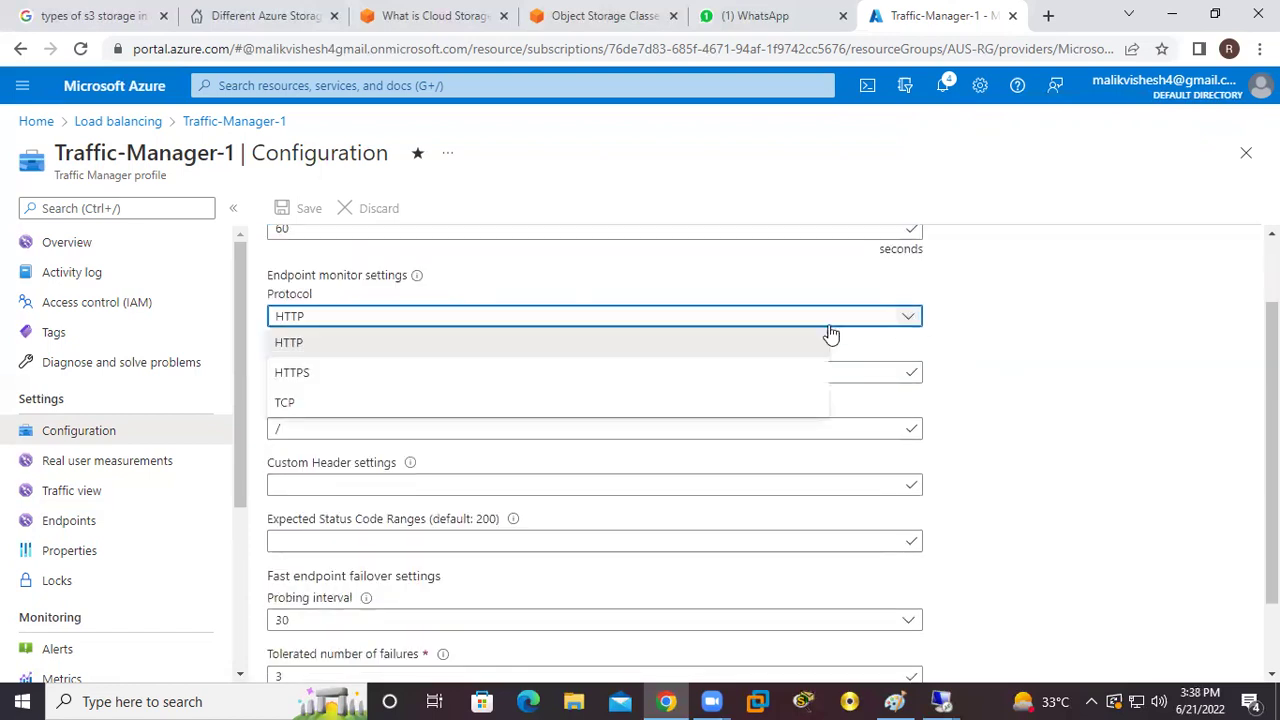
left_click(291, 352)
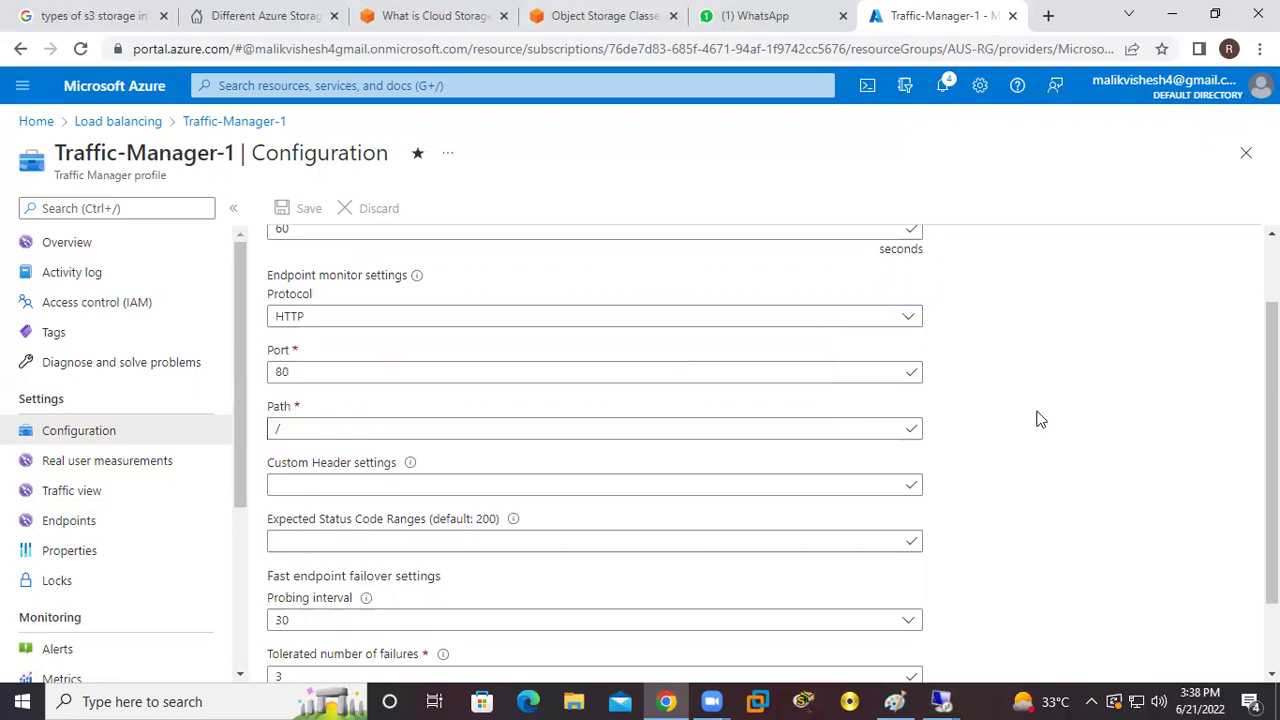
scroll(1037, 420, "down", 1)
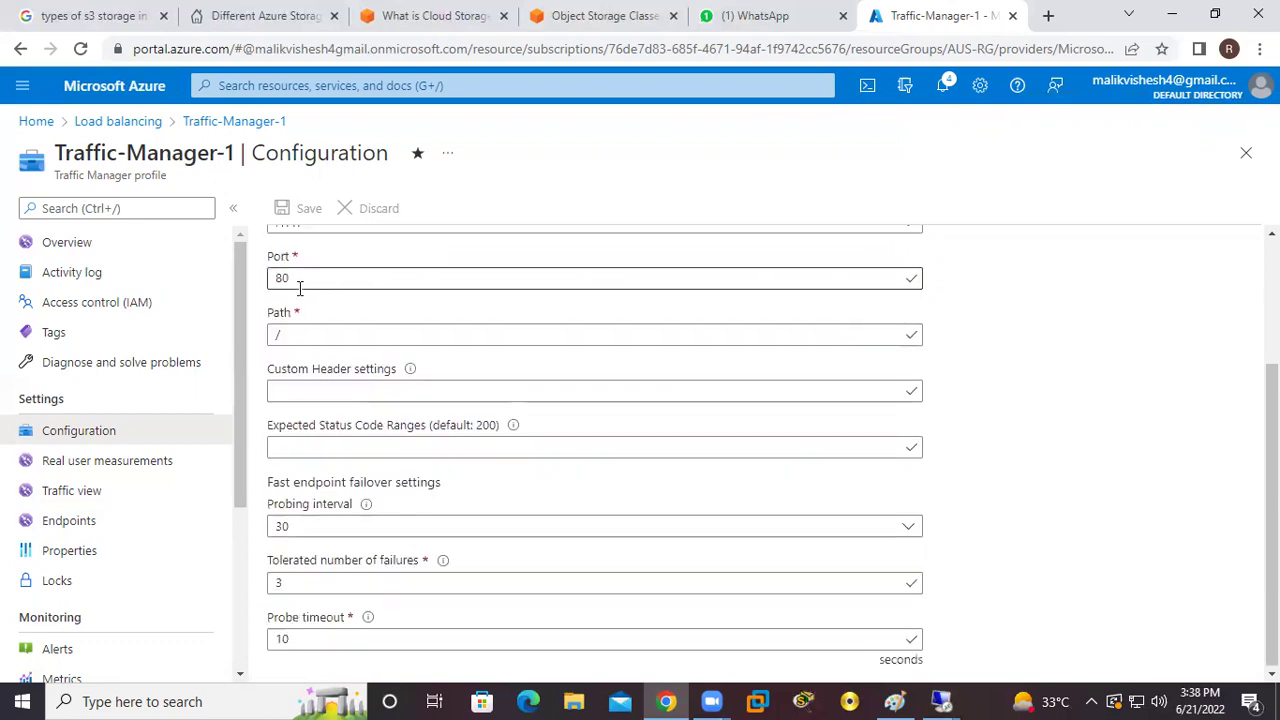
scroll(414, 343, "up", 1)
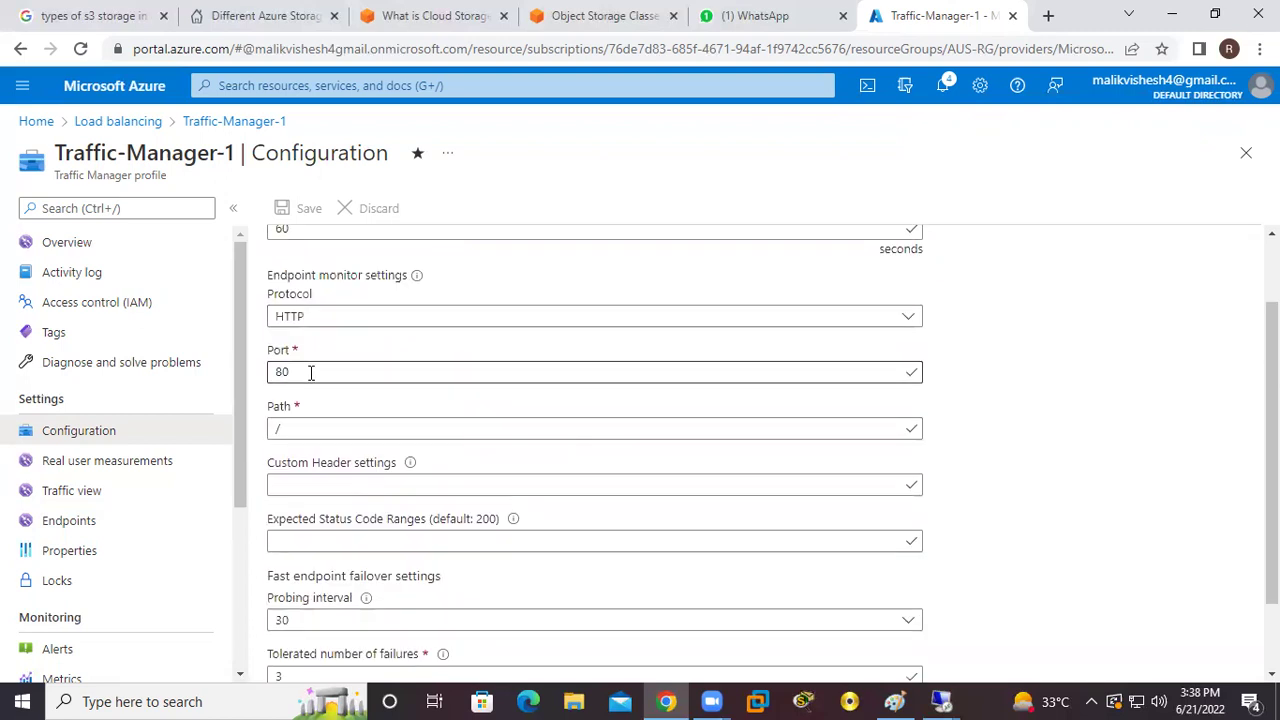
scroll(330, 400, "down", 1)
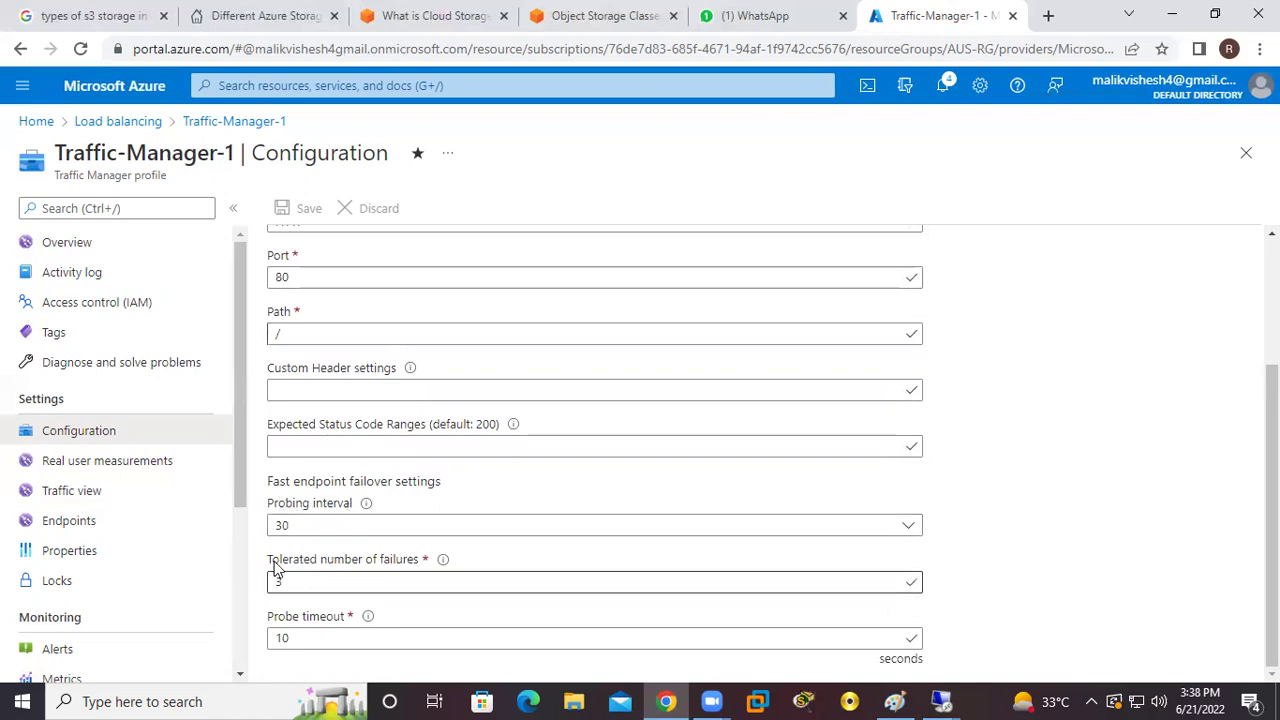
left_click_drag(268, 562, 420, 566)
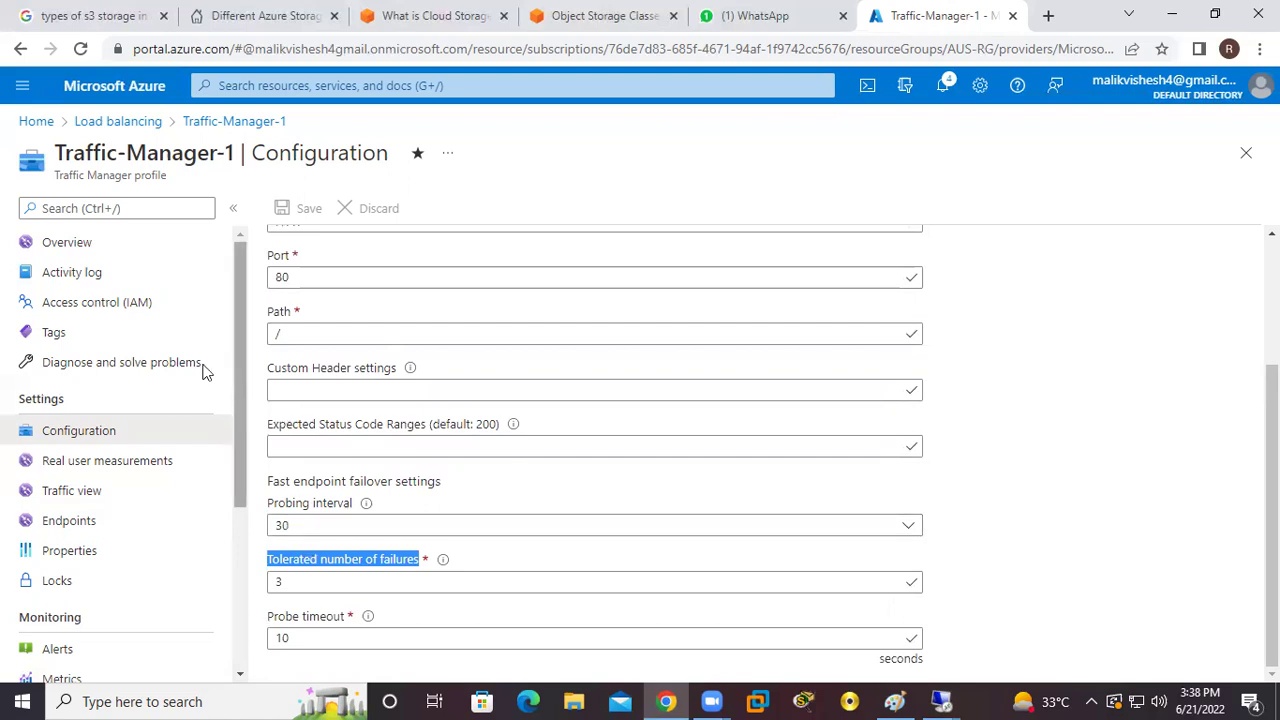
left_click_drag(54, 152, 232, 152)
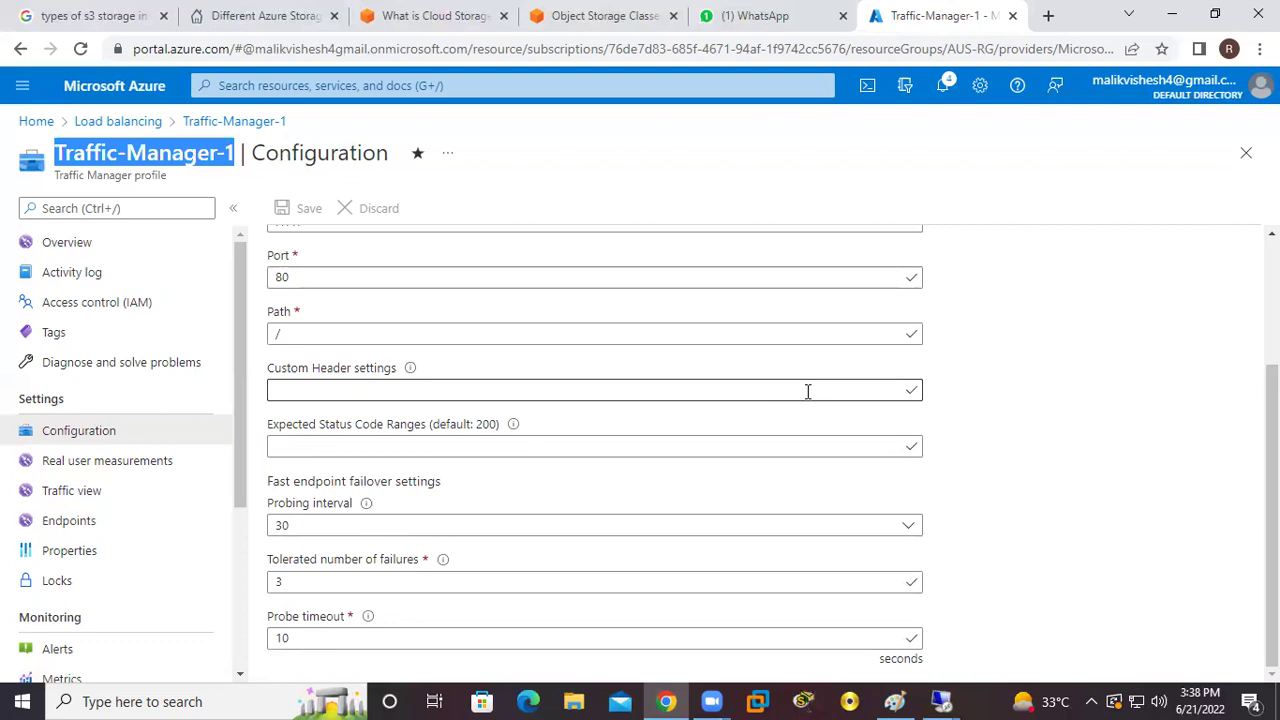
Step: Switch to the Traffic Manager diagram in Paint and undo all the hand-drawn arrows, check marks, outline and AUS lettering
left_click(894, 701)
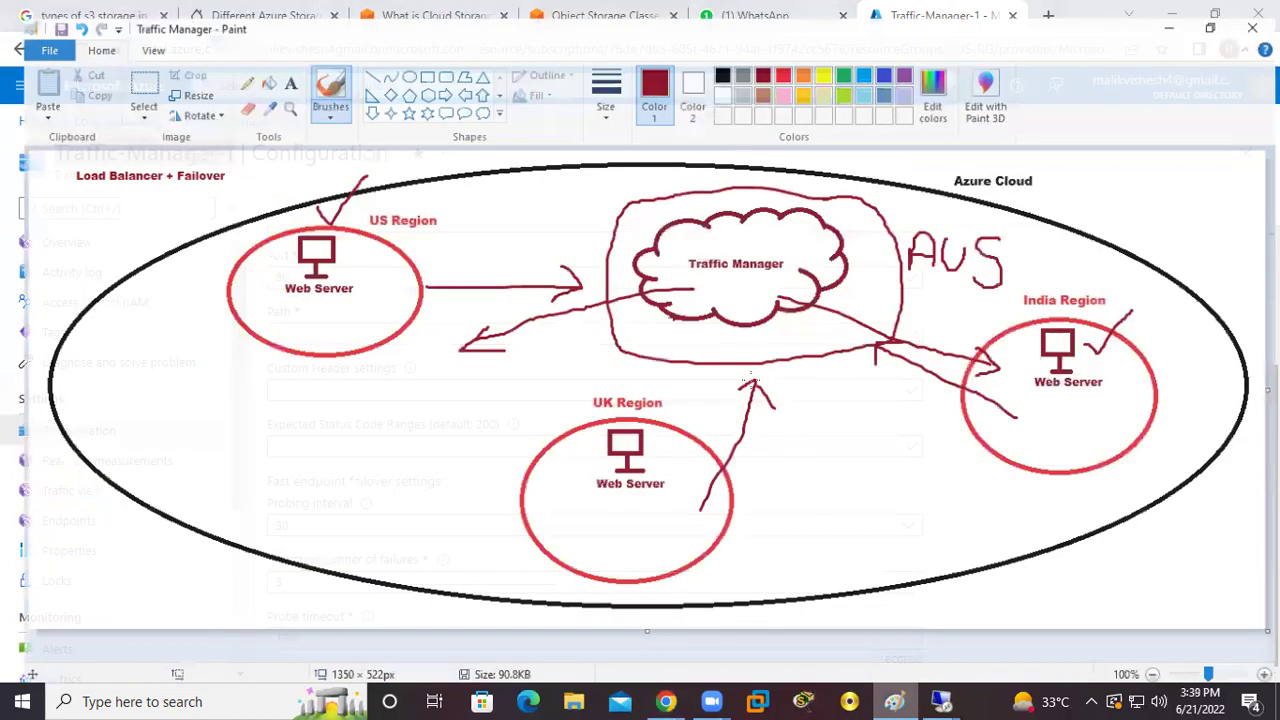
key("ctrl+z")
key("ctrl+z")
key("ctrl+z")
key("ctrl+z")
key("ctrl+z")
key("ctrl+z")
key("ctrl+z")
key("ctrl+z")
key("ctrl+z")
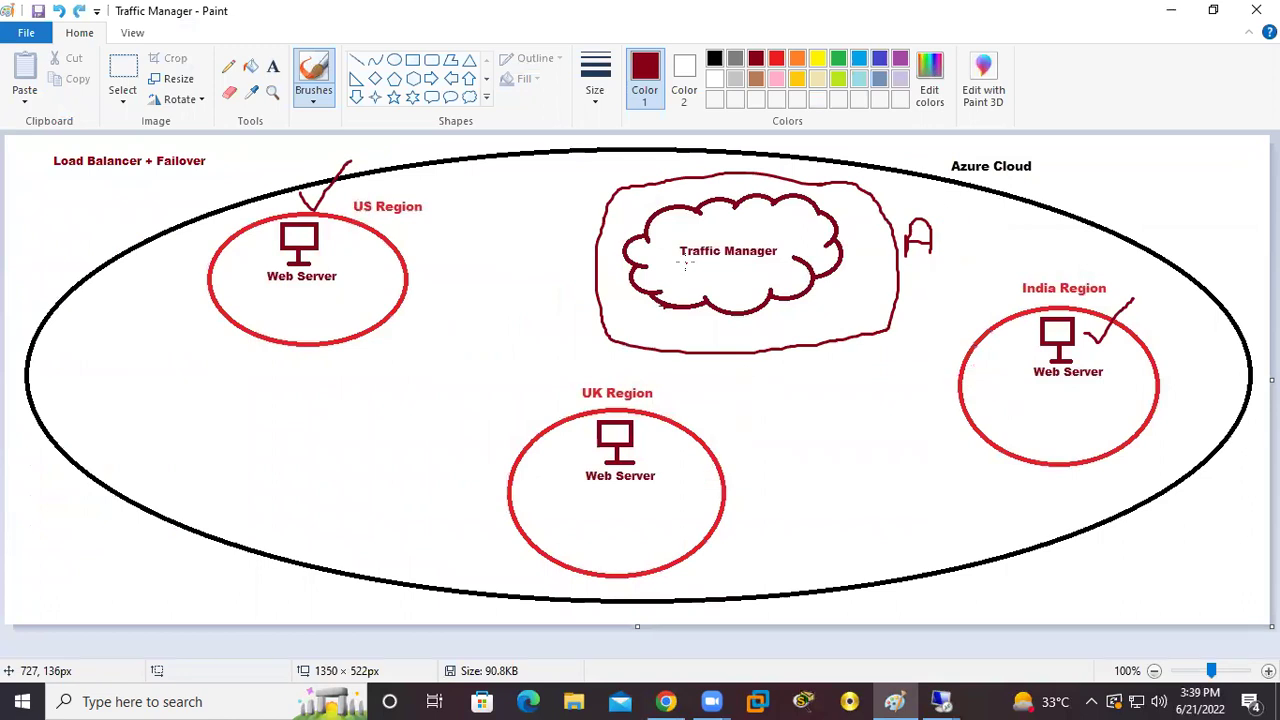
key("ctrl+z")
key("ctrl+z")
key("ctrl+z")
key("ctrl+z")
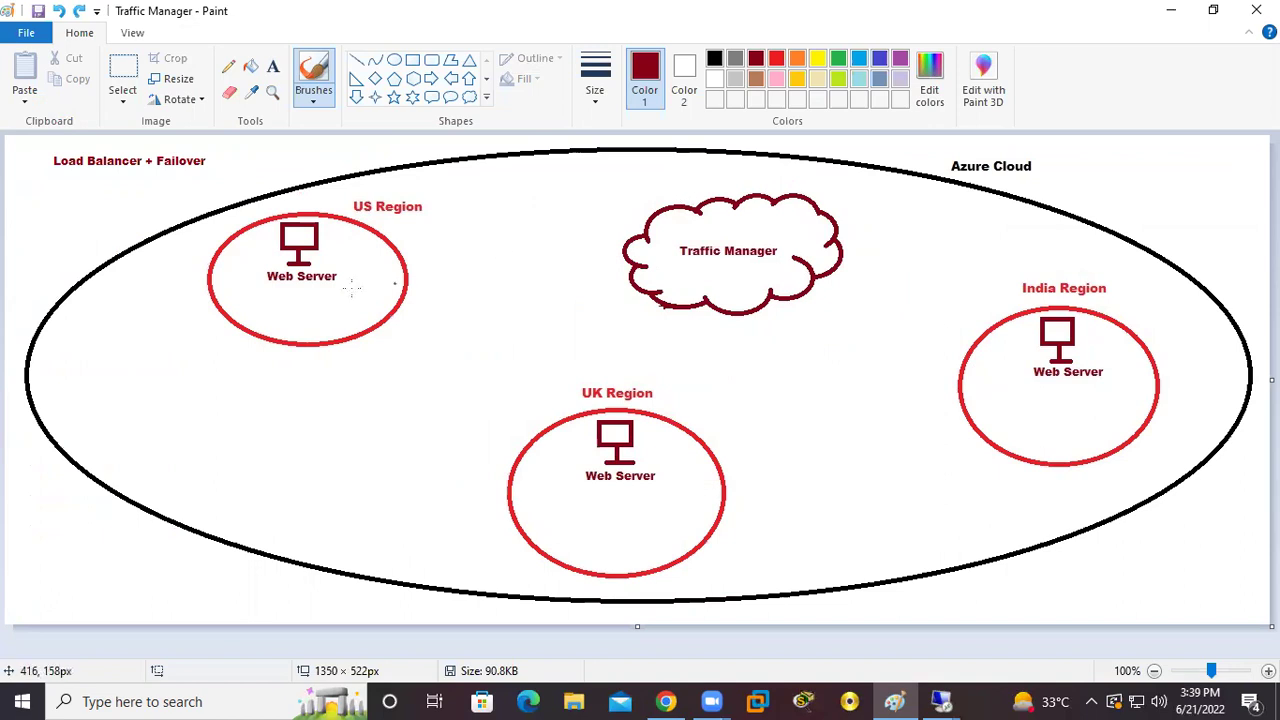
mouse_move(331, 242)
left_mouse_down()
mouse_move(340, 255)
mouse_move(359, 232)
left_mouse_up()
left_click_drag(1097, 342, 1131, 318)
key("ctrl+z")
key("ctrl+z")
Step: Draw a freehand arrow from the Traffic Manager cloud to the US Region web server
mouse_move(646, 265)
left_mouse_down()
mouse_move(476, 234)
mouse_move(410, 234)
mouse_move(332, 260)
mouse_move(366, 270)
left_mouse_up()
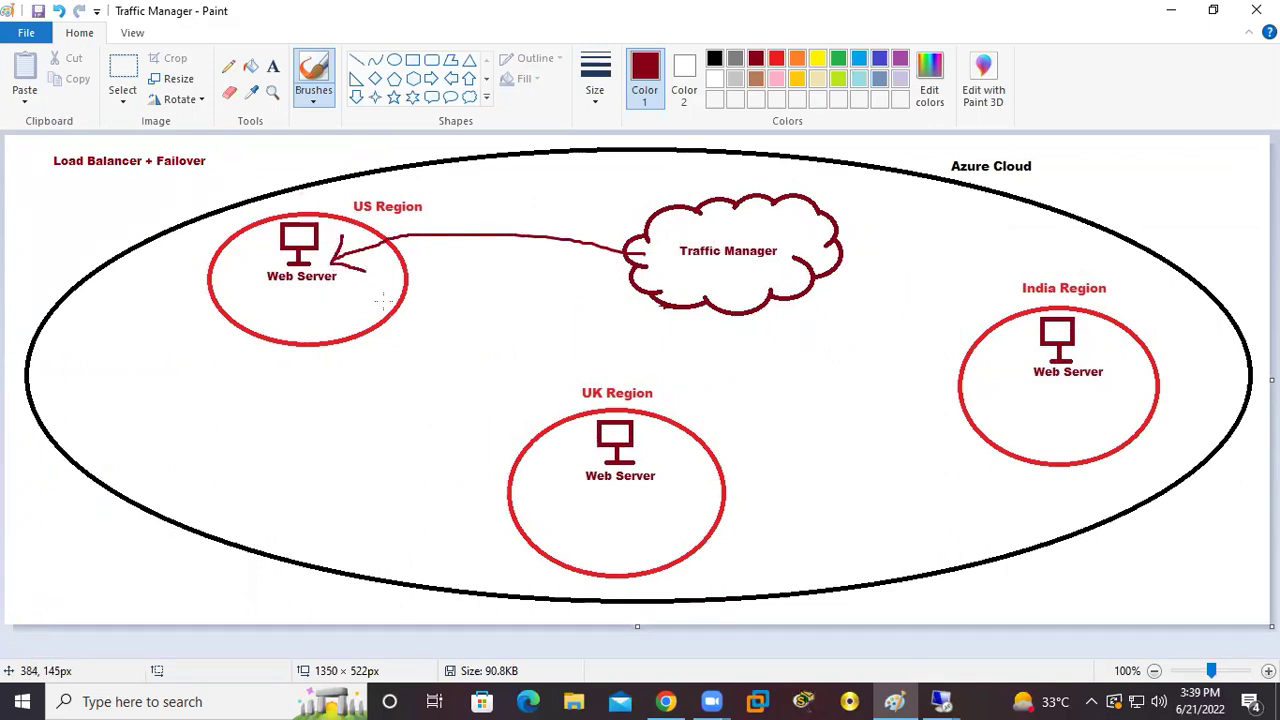
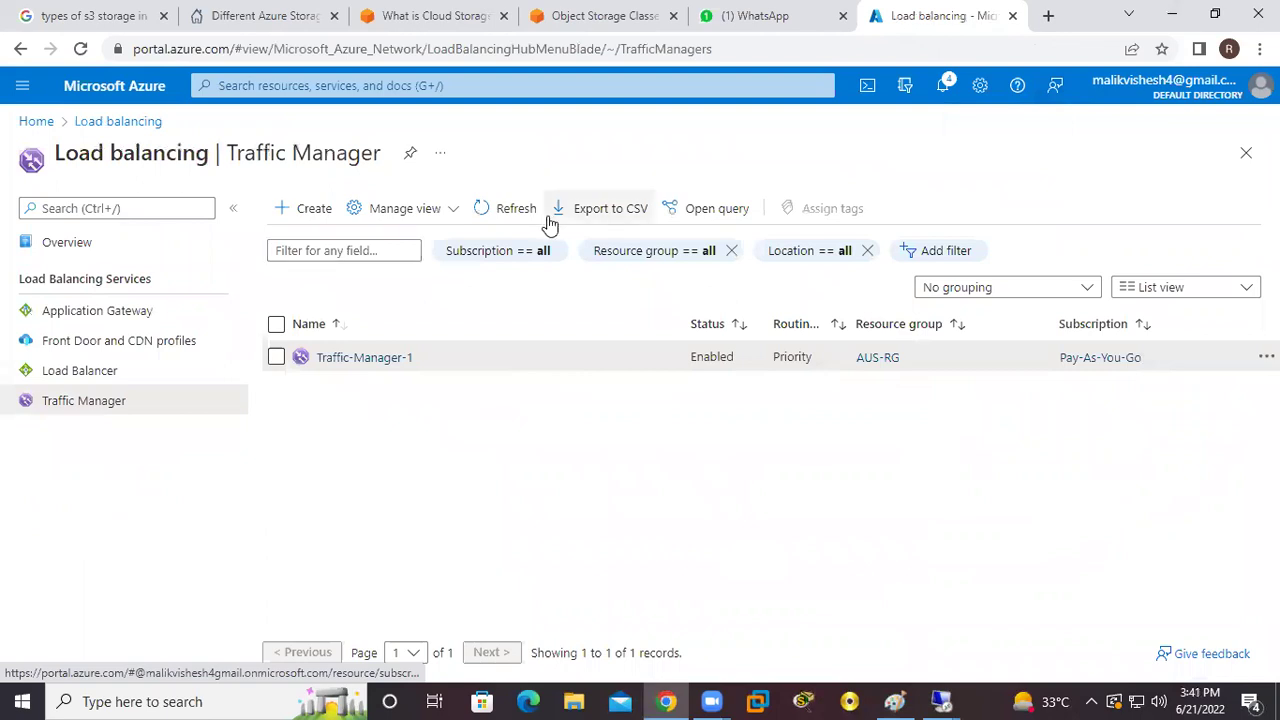
Step: Back in the Azure portal, refresh the Traffic Manager list, open Traffic-Manager-1 and check its endpoints' monitor status
left_click(522, 208)
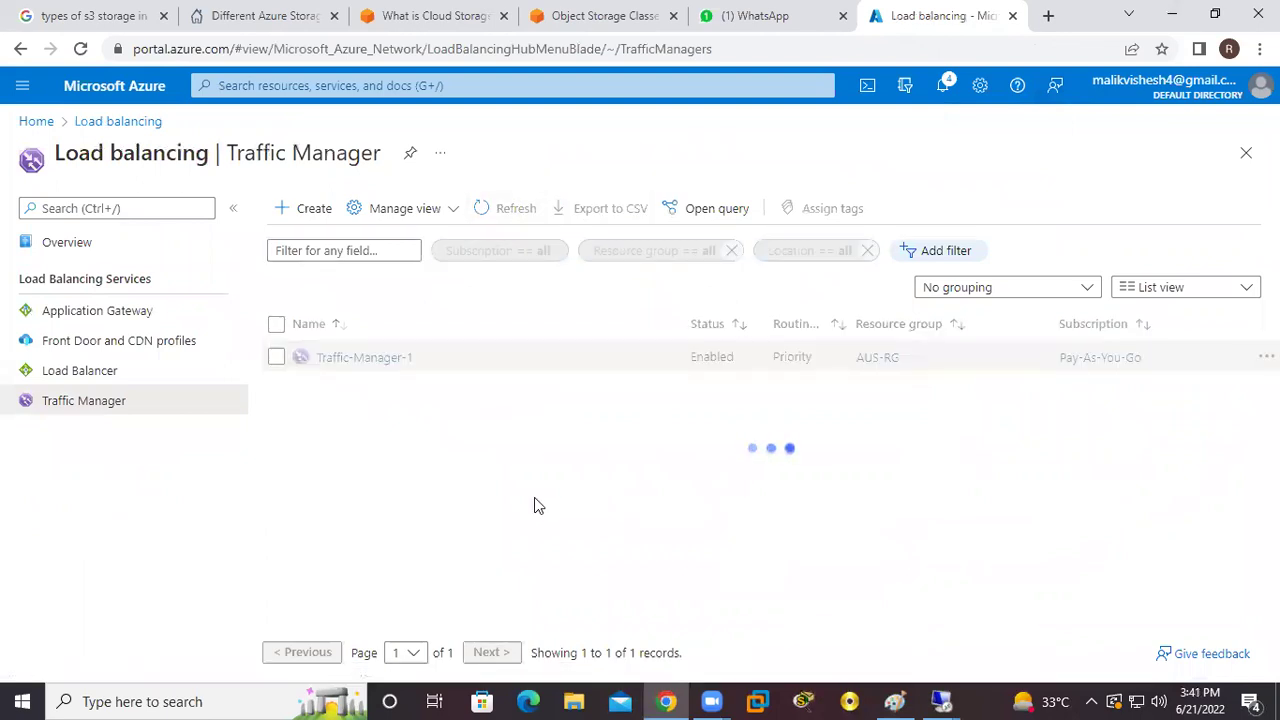
left_click_drag(338, 360, 421, 555)
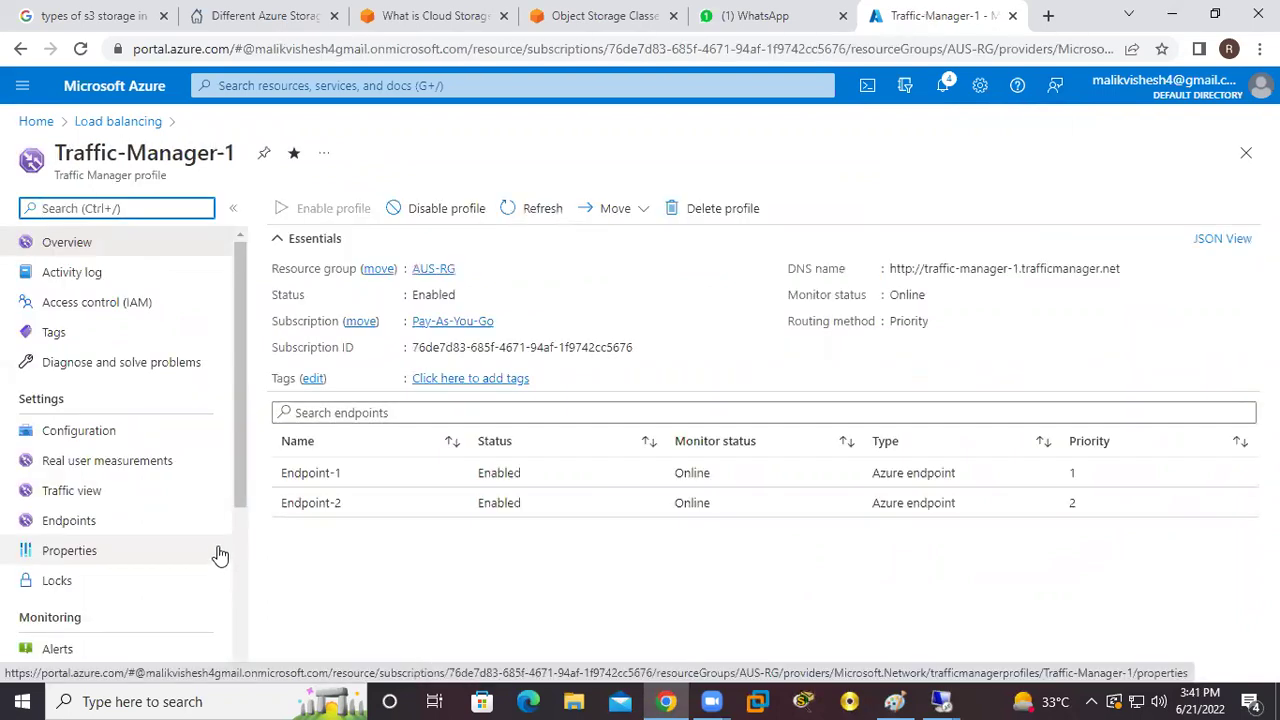
left_click(79, 551)
left_click(72, 523)
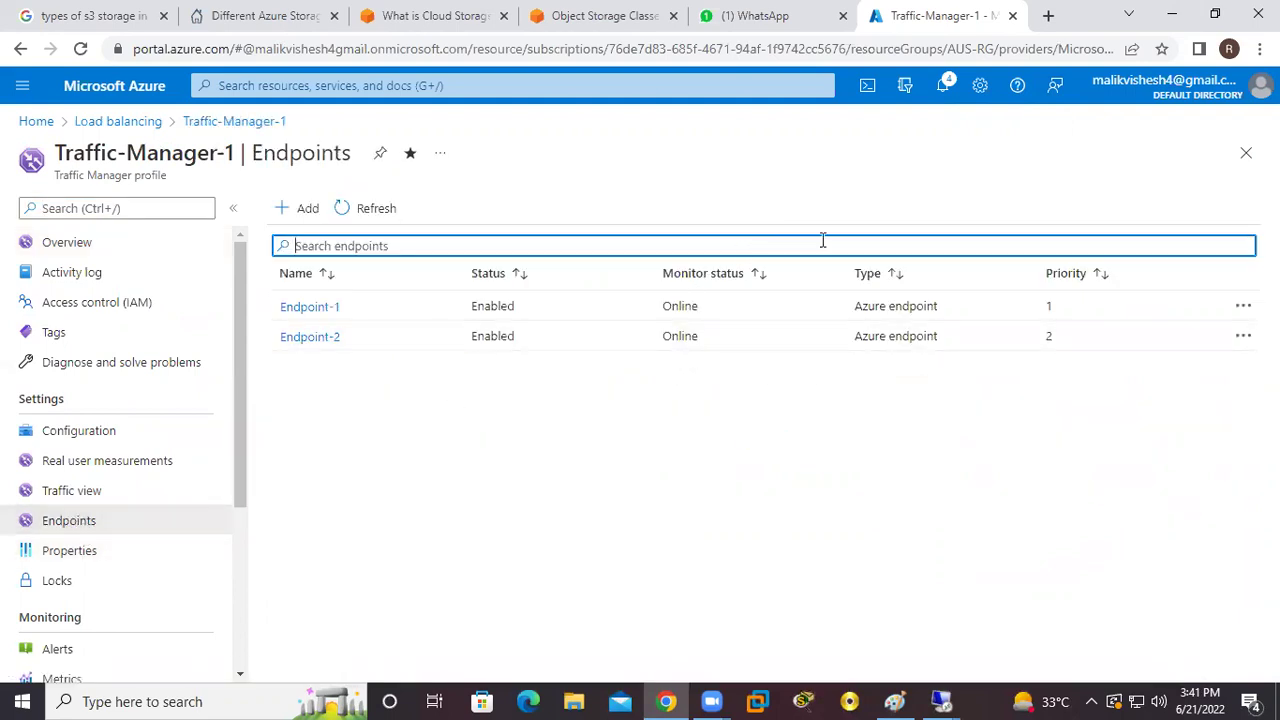
double_click(667, 334)
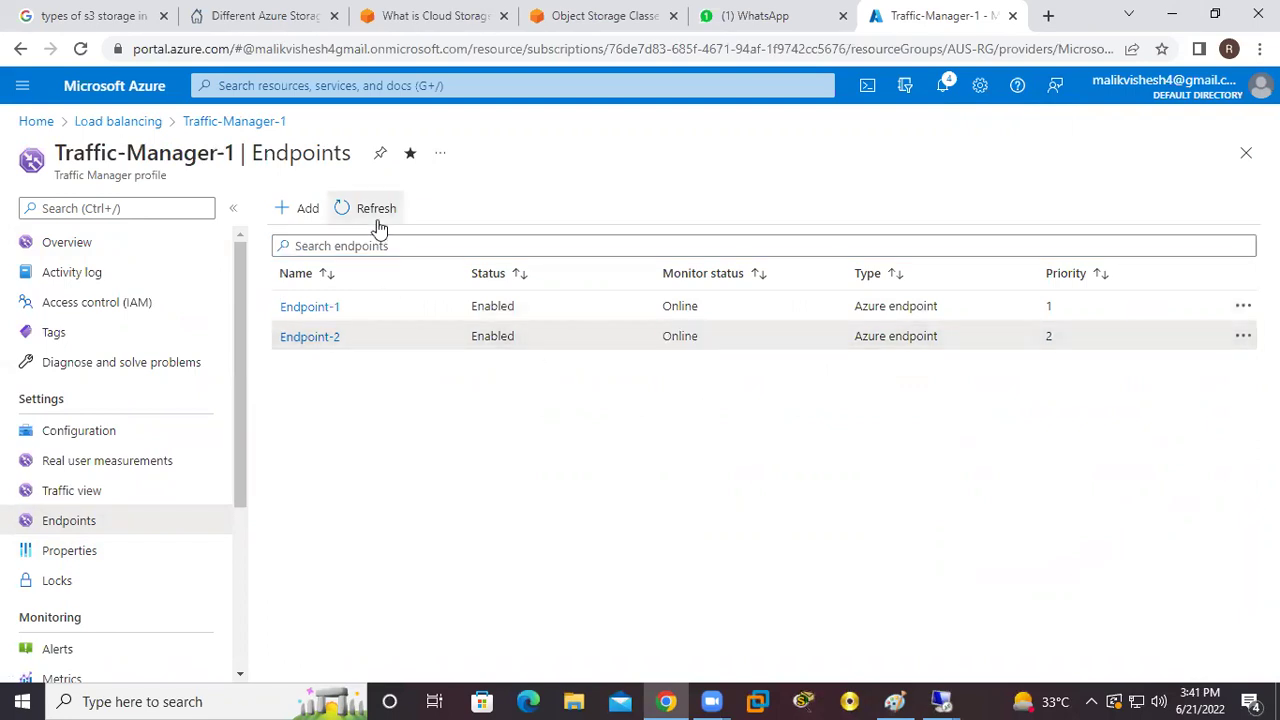
Step: Refresh Traffic-Manager-1's endpoint list, look at its Traffic view, and check the routing method in its configuration
left_click(345, 208)
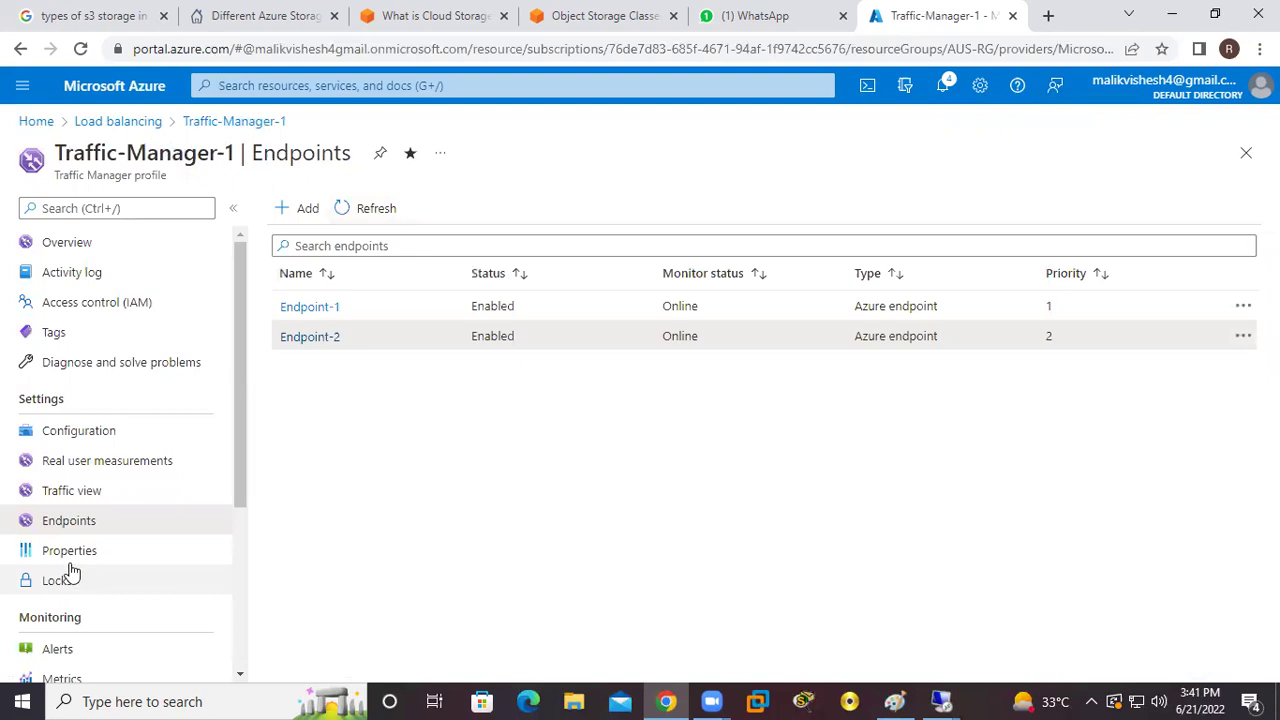
left_click(55, 500)
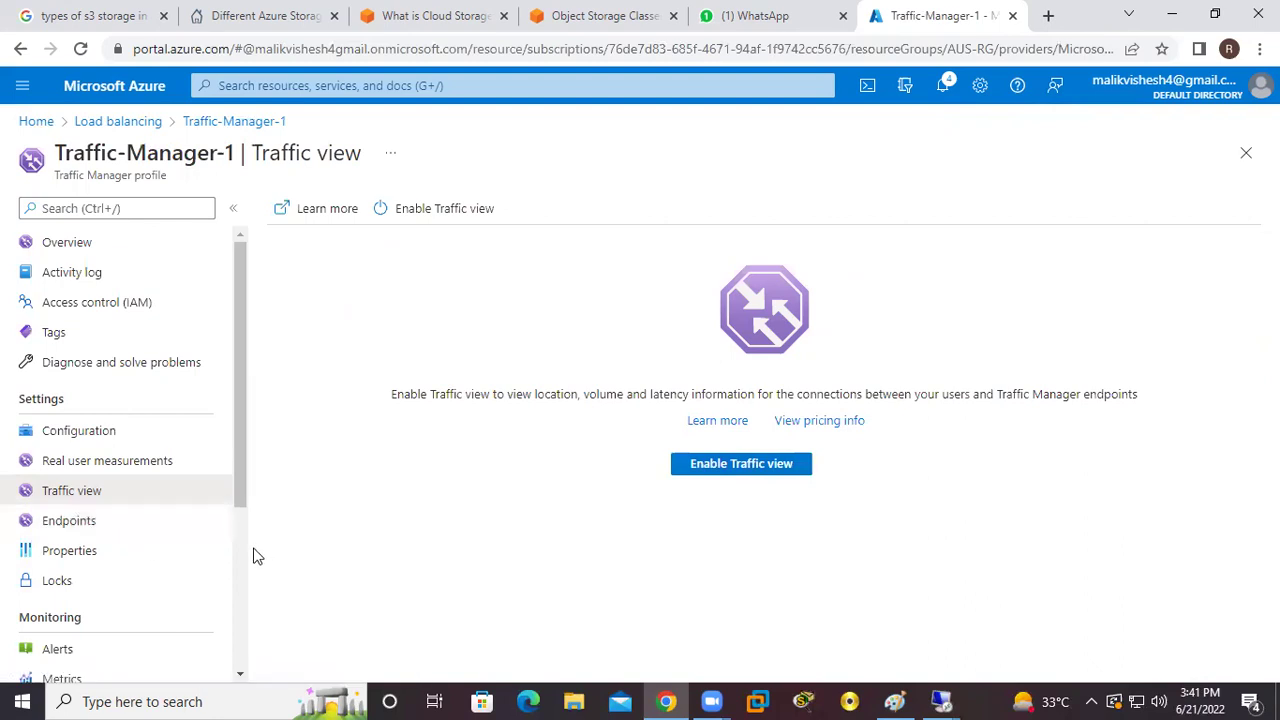
left_click(59, 525)
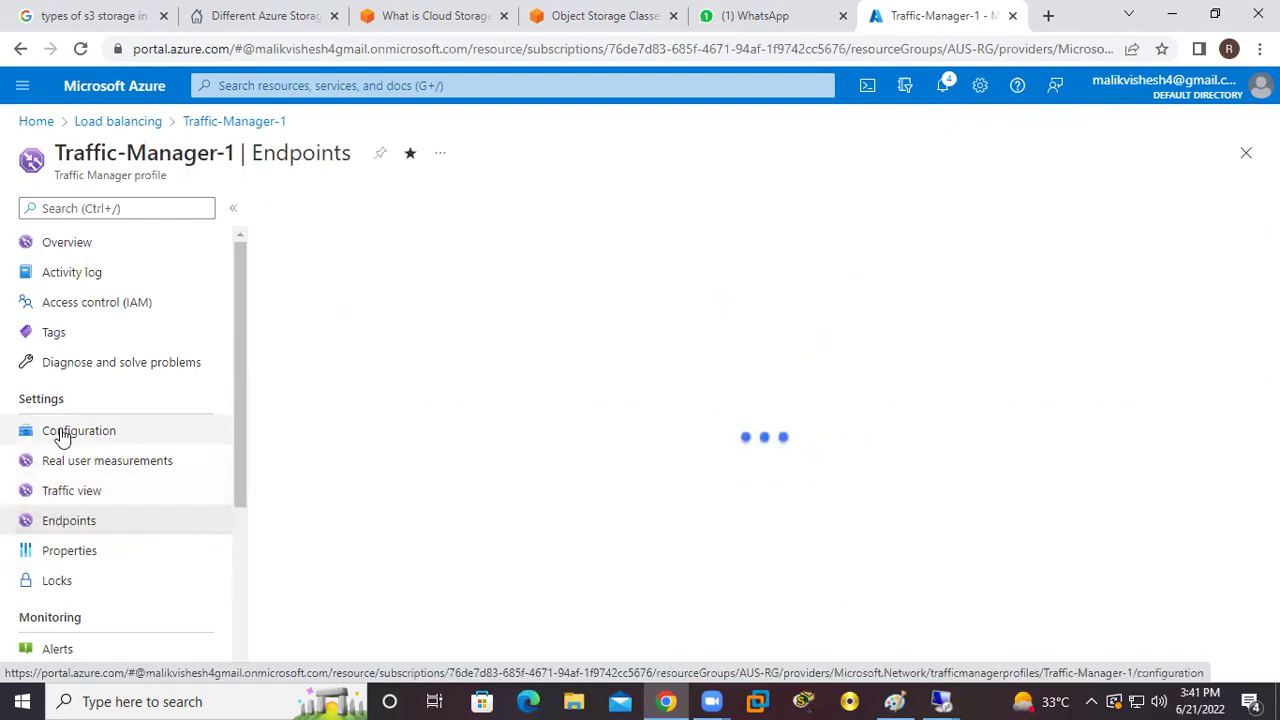
left_click(60, 432)
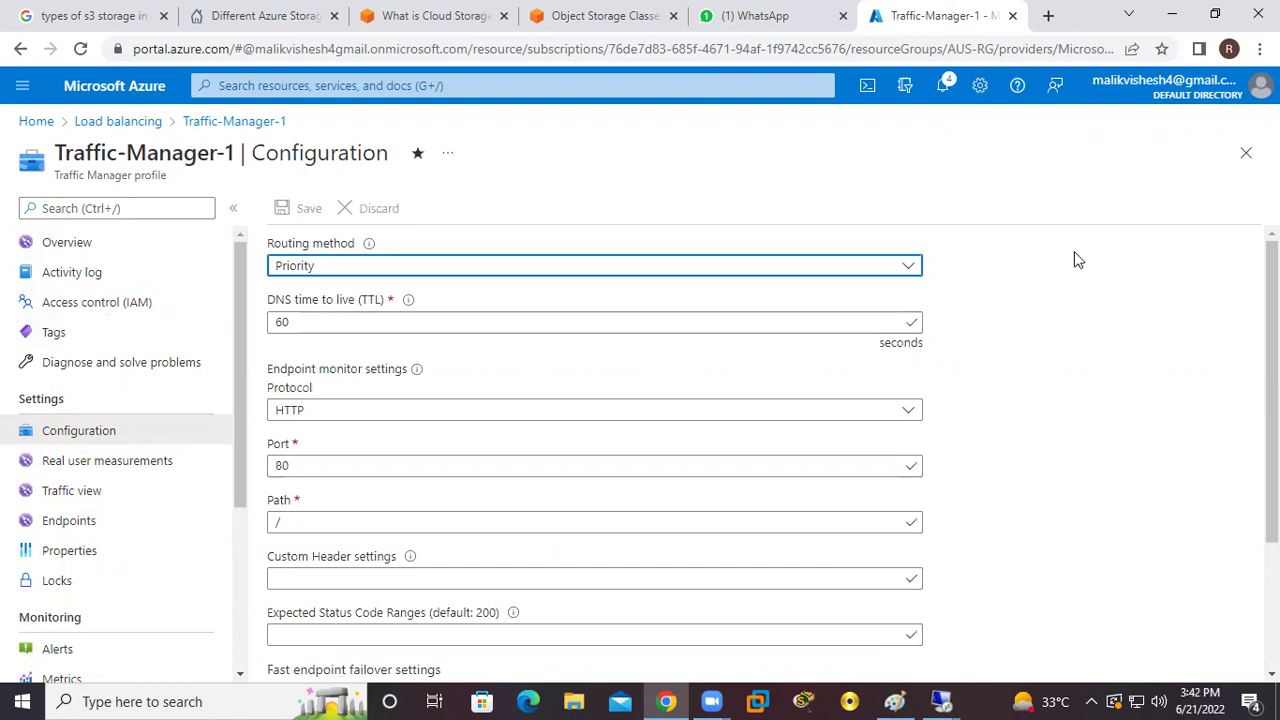
left_click(59, 246)
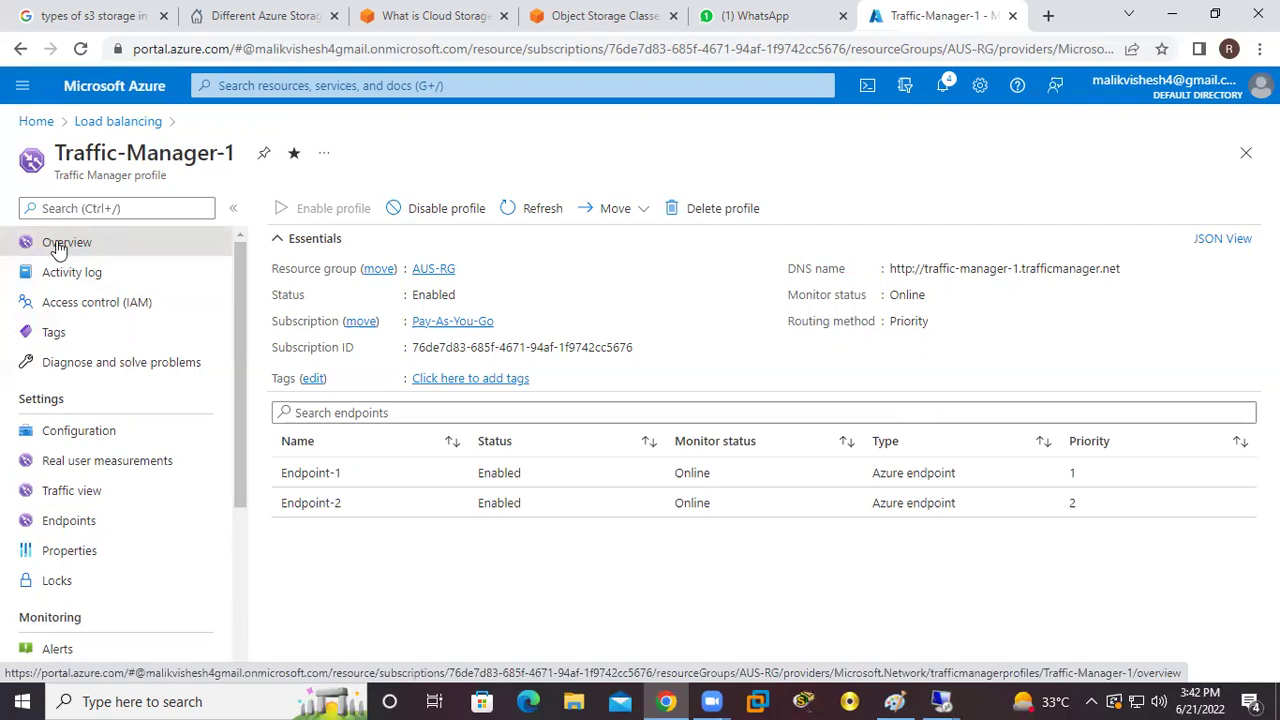
left_click_drag(776, 268, 886, 285)
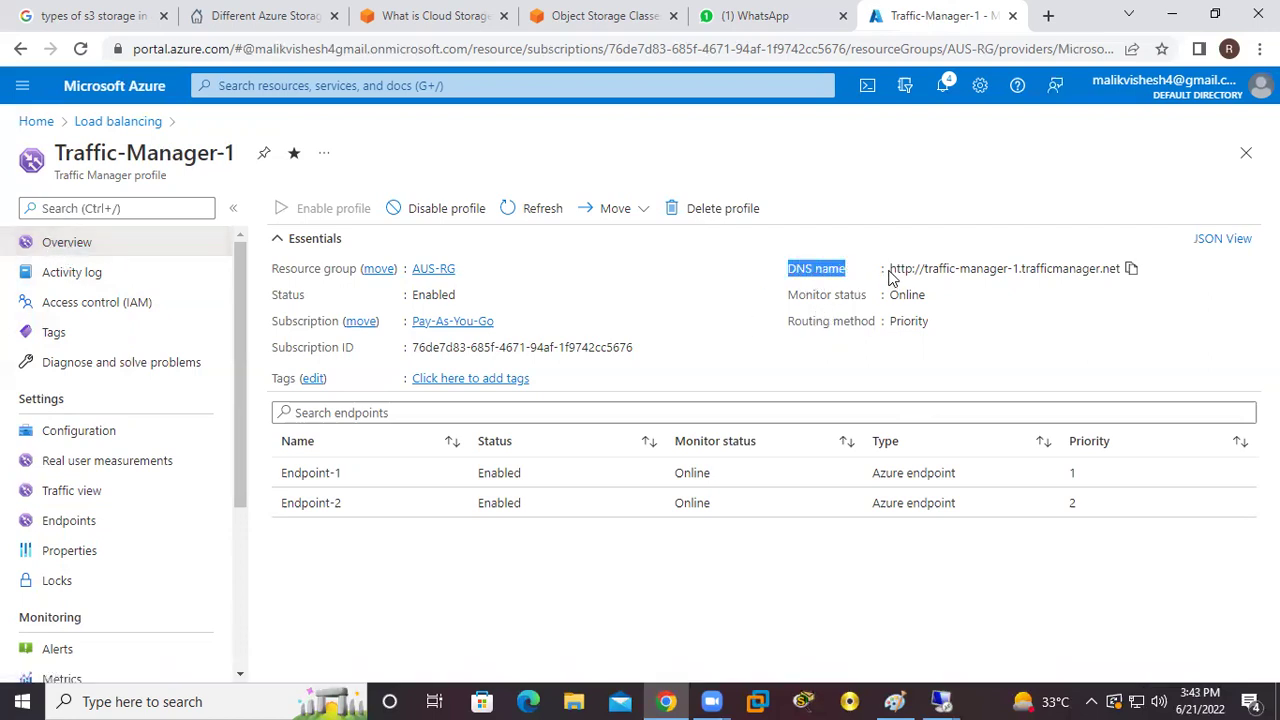
left_click_drag(891, 268, 1124, 270)
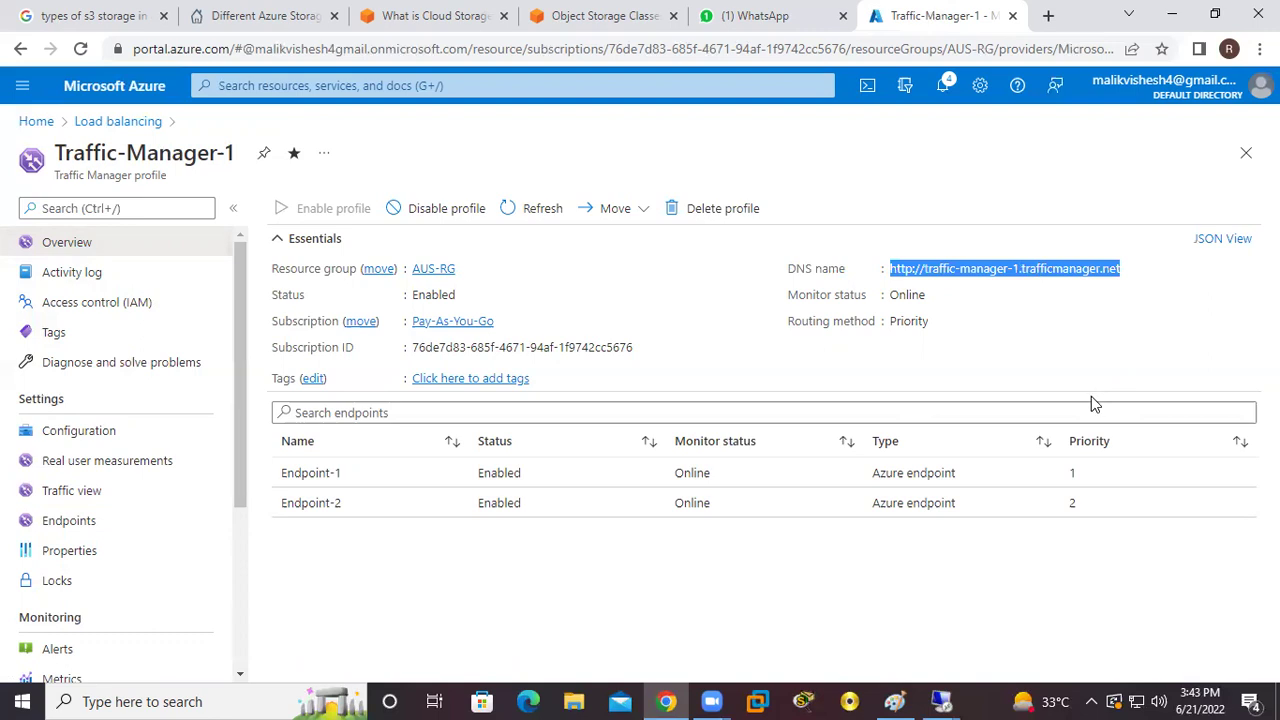
left_click(1110, 287)
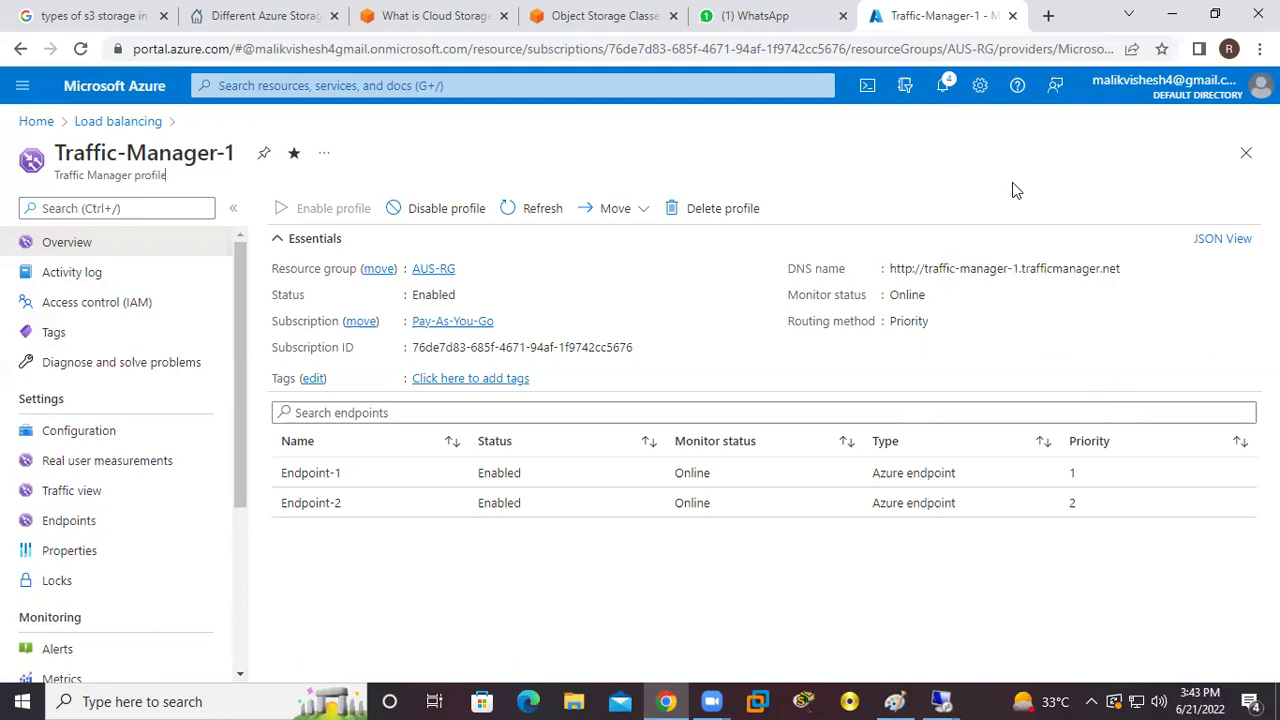
left_click(1132, 270)
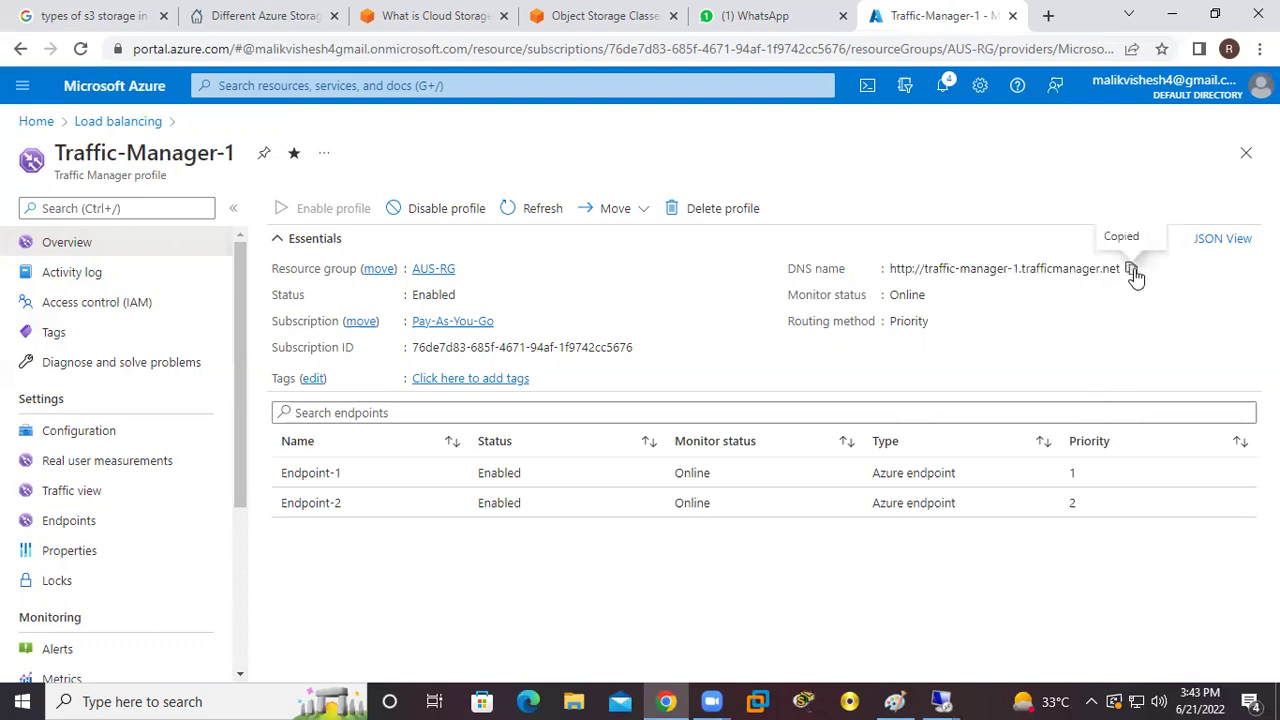
Step: Open the copied Traffic Manager DNS name in a new browser tab and check which region's web server answers
left_click(1050, 16)
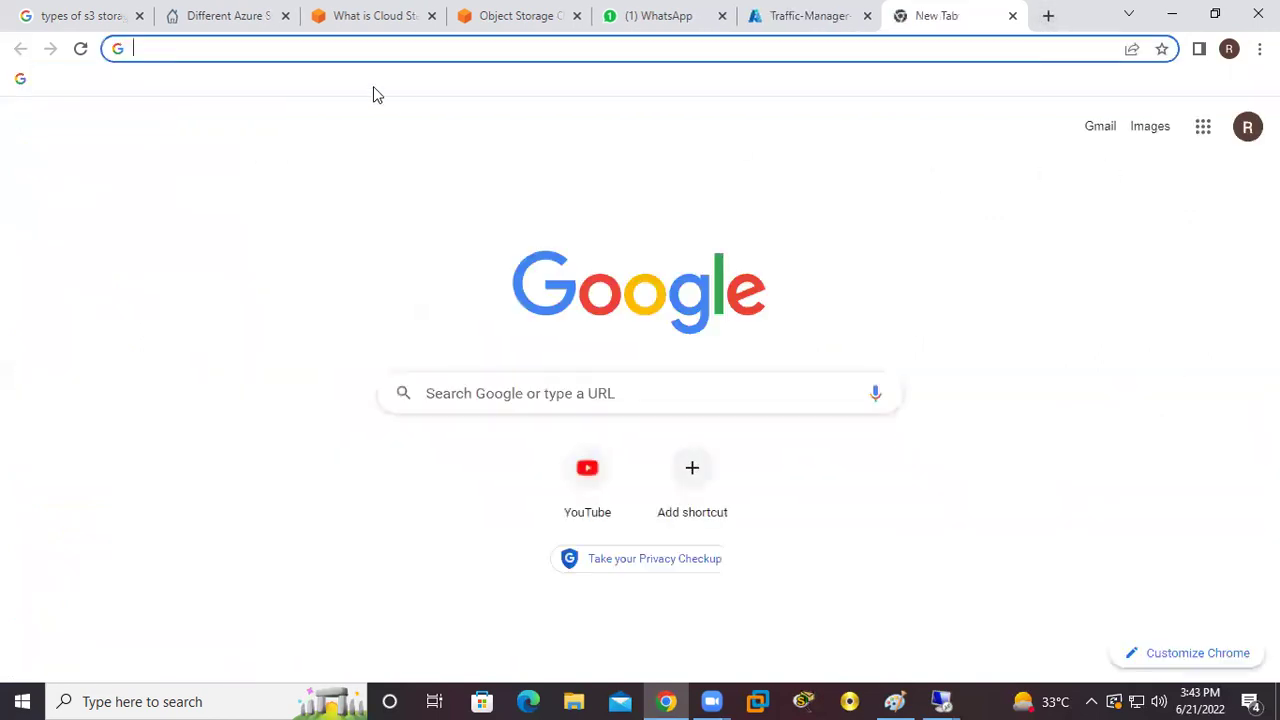
right_click(264, 47)
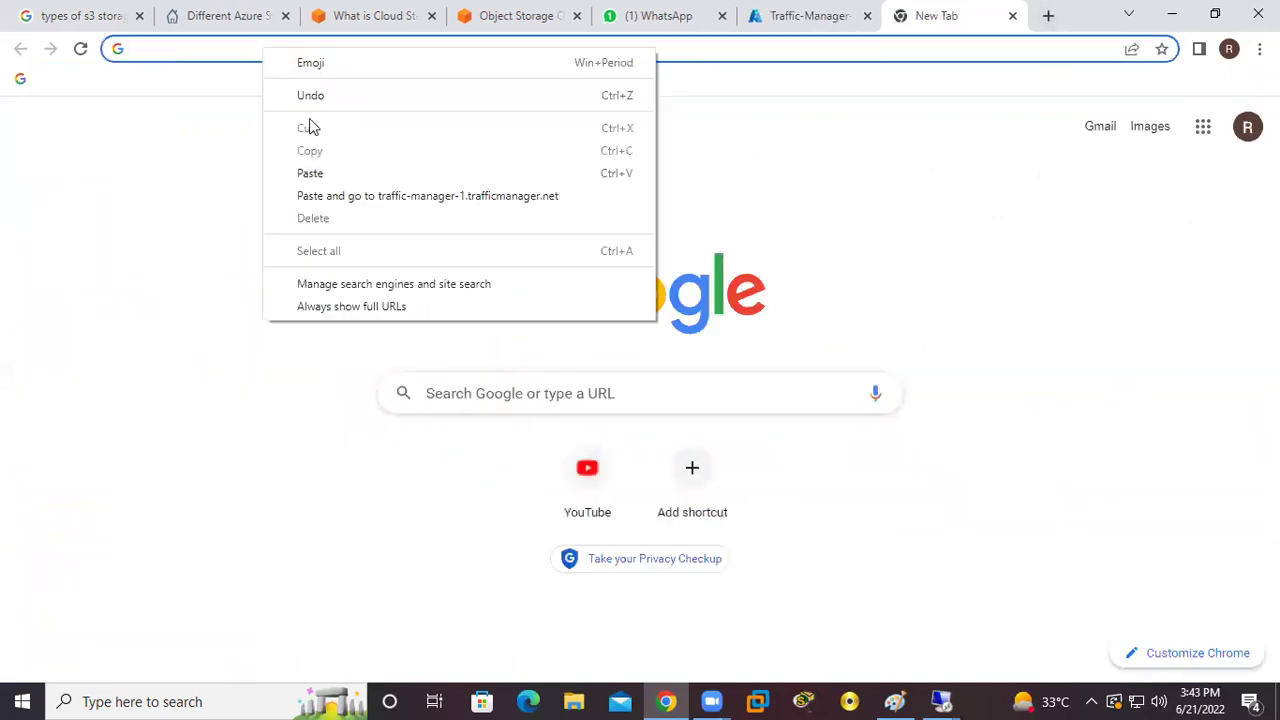
left_click(310, 173)
key("Return")
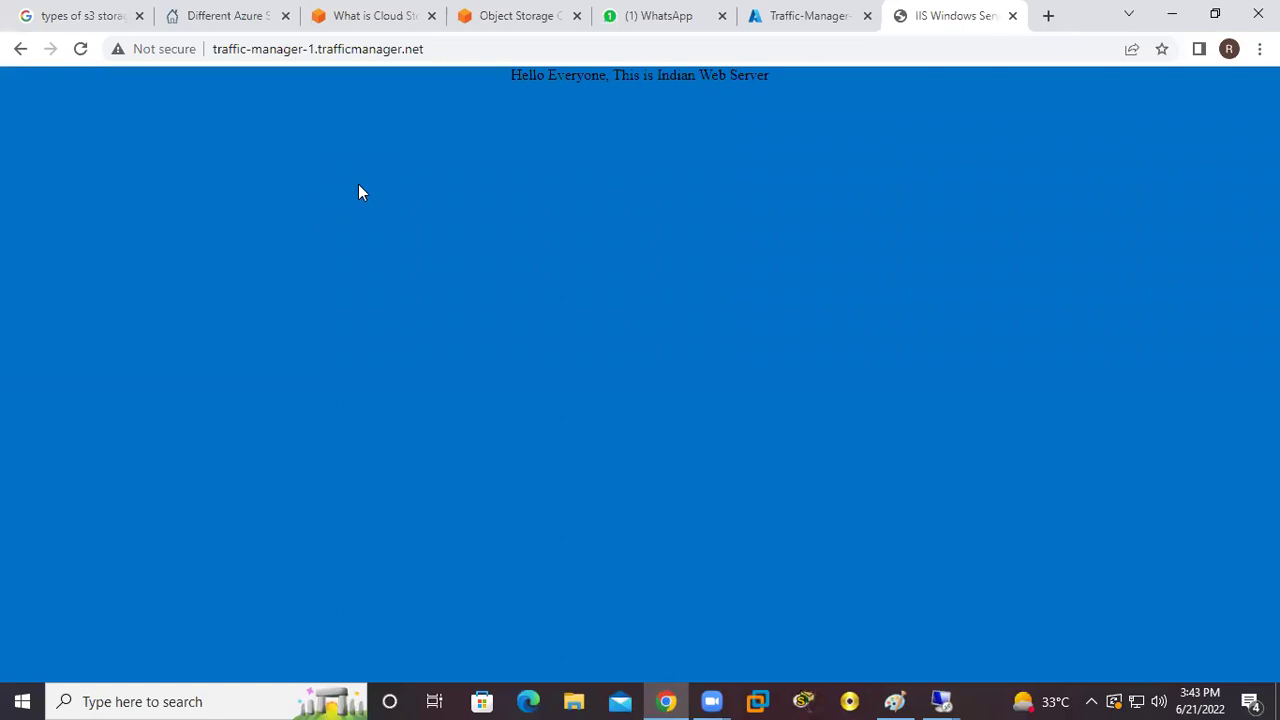
left_click_drag(510, 77, 766, 78)
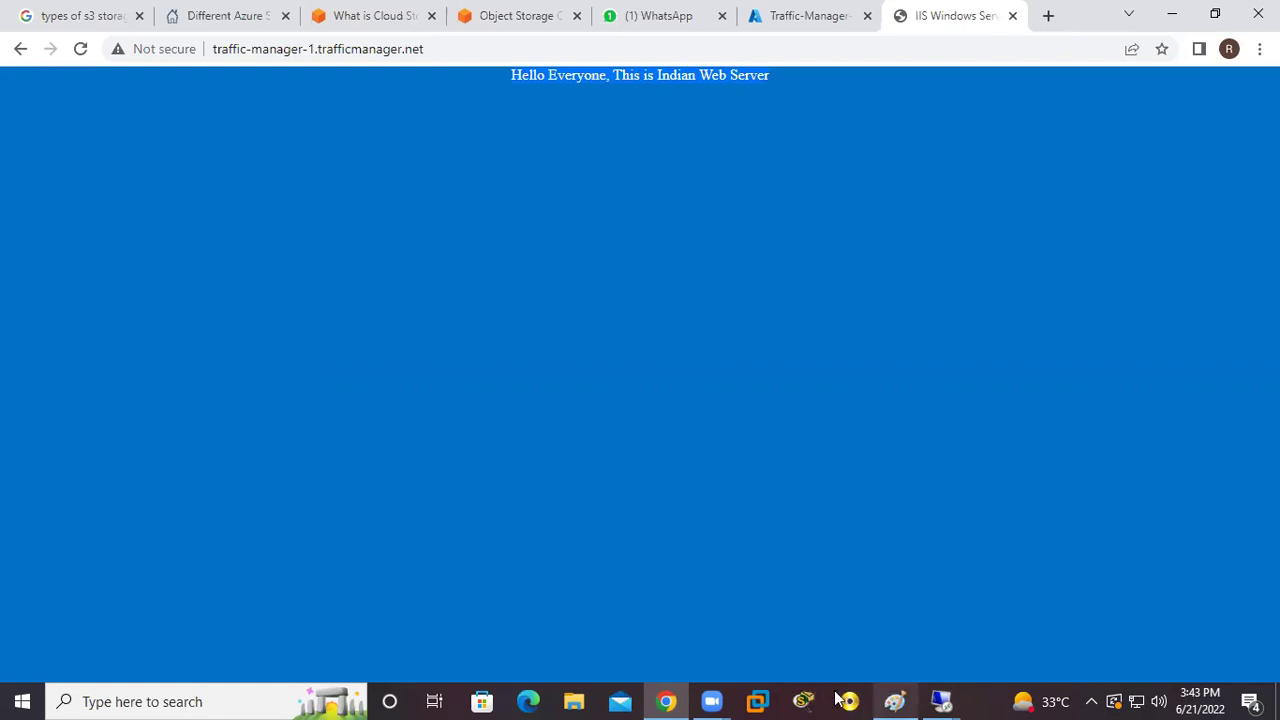
Step: Return to the Azure portal and check the priority of Endpoint-1 in Traffic-Manager-1's endpoint list
left_click(670, 700)
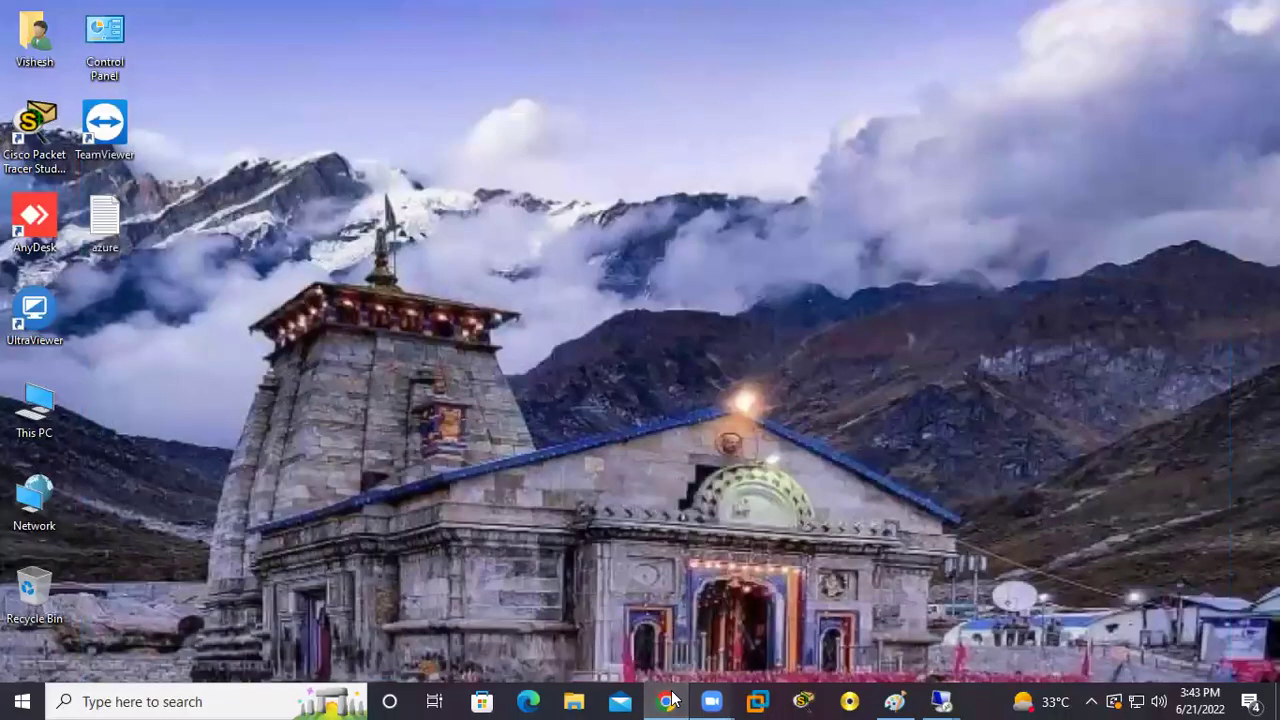
left_click(668, 700)
left_click(822, 18)
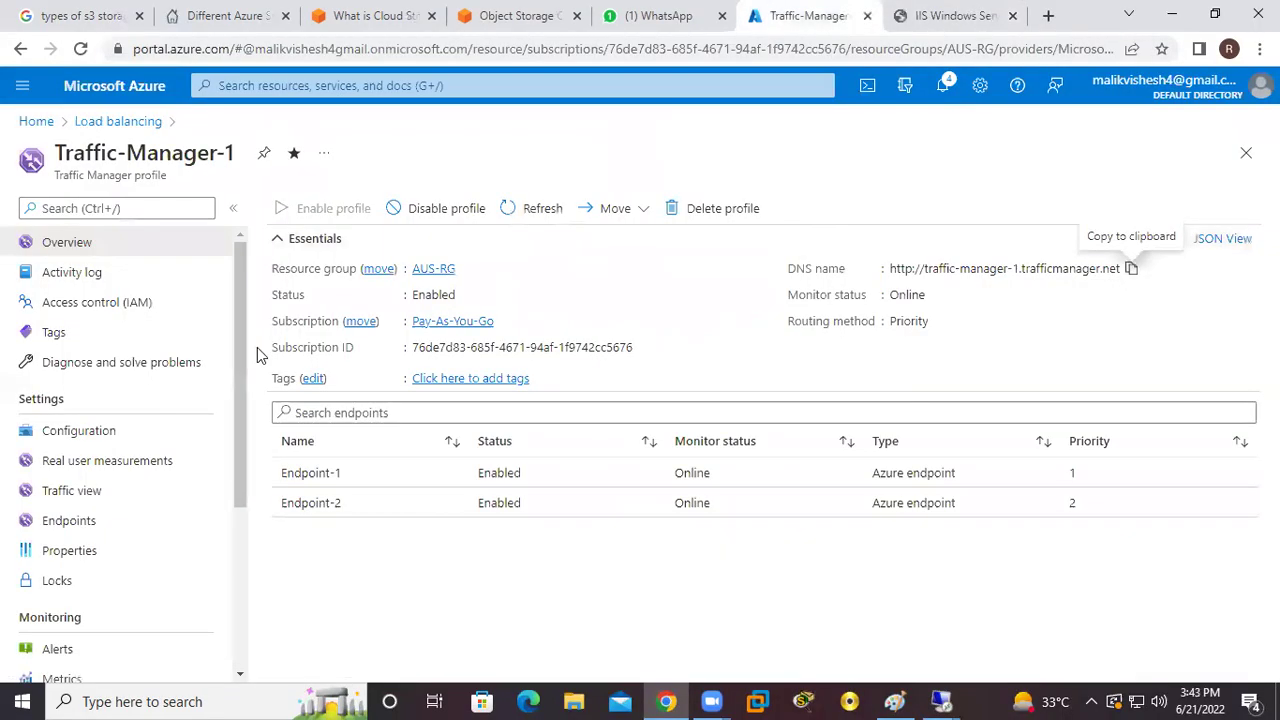
left_click(67, 524)
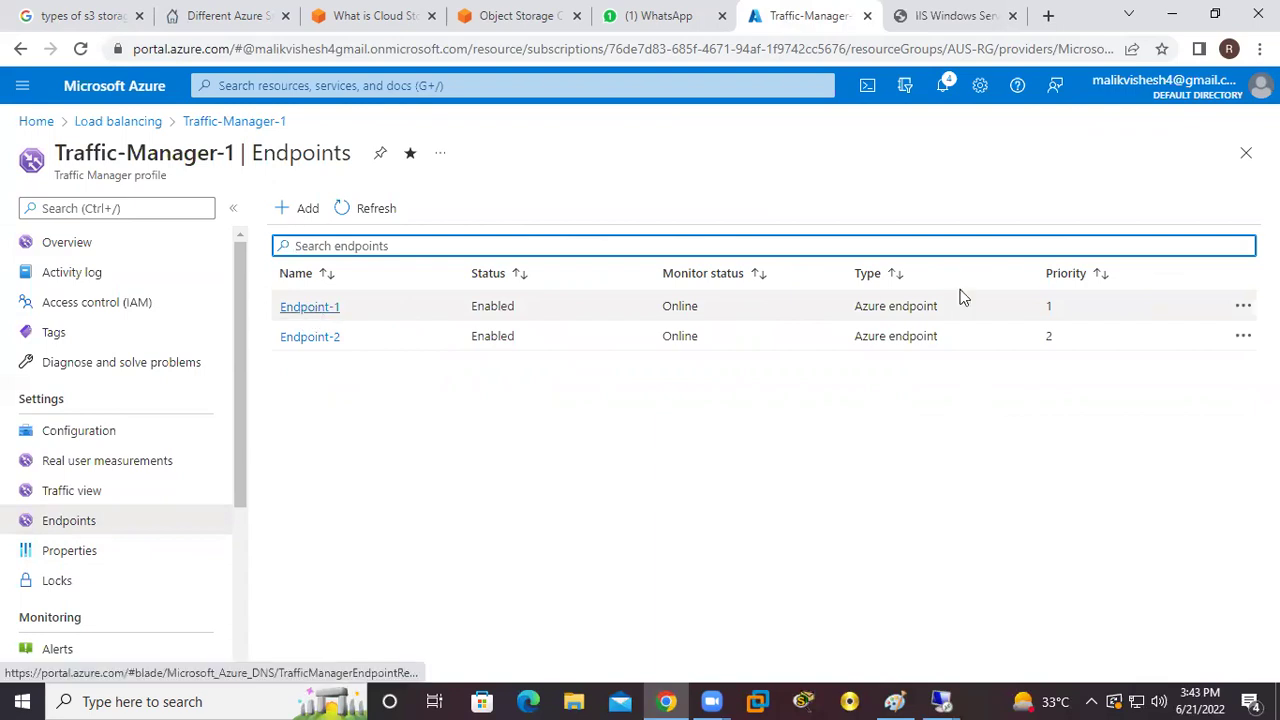
left_click_drag(1043, 309, 1066, 313)
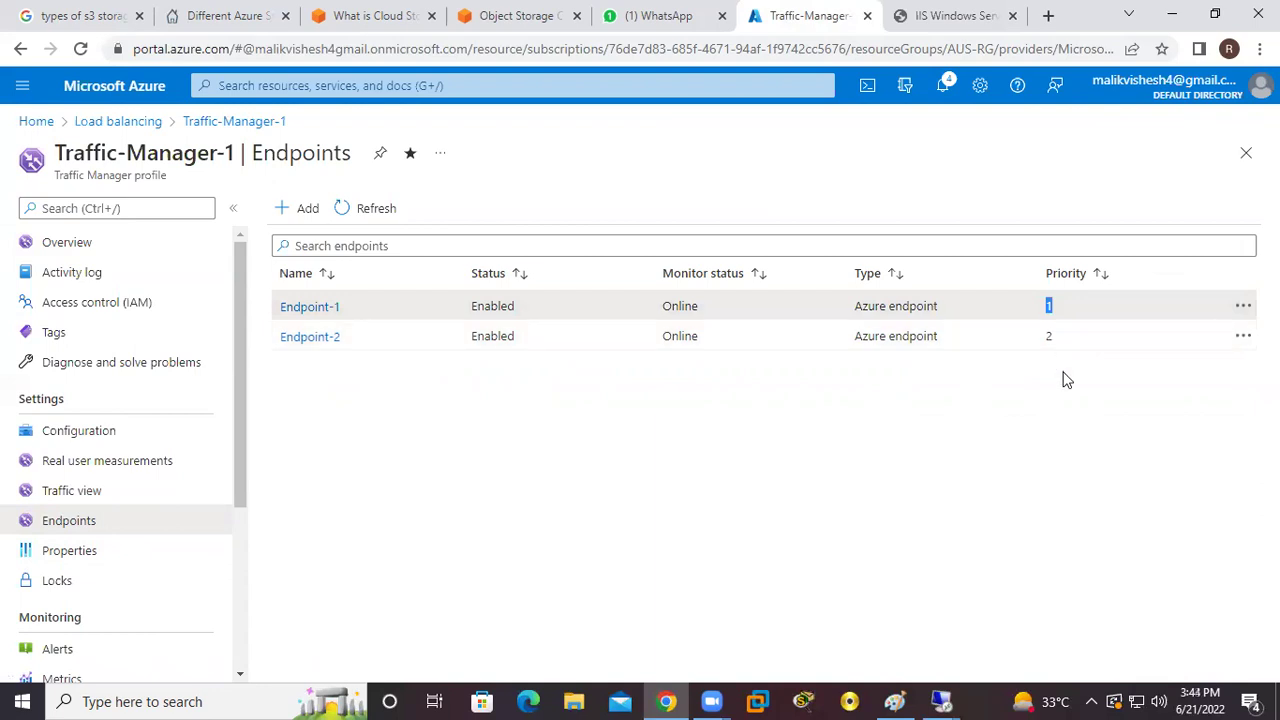
left_click(1171, 15)
right_click(694, 213)
left_click(748, 273)
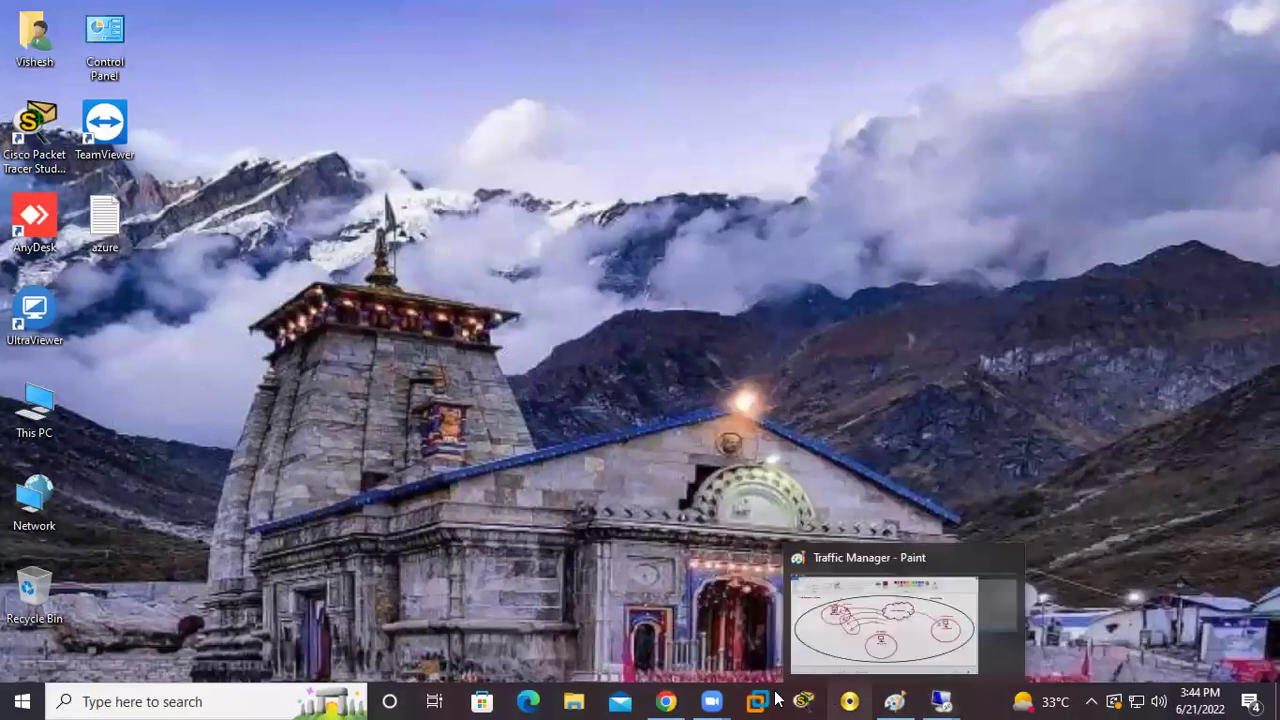
Step: Go back to the traffic-manager-1.trafficmanager.net page and reload it several times to check which server responds
left_click(665, 701)
left_click(952, 15)
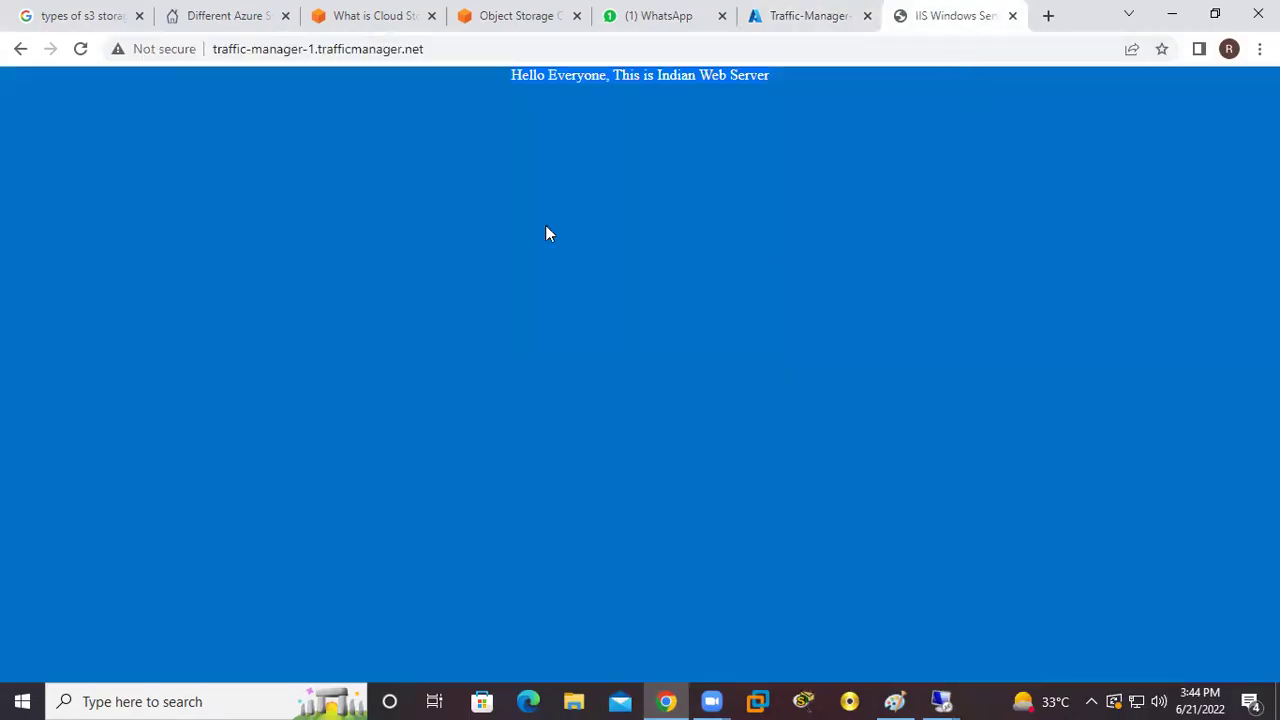
left_click(81, 49)
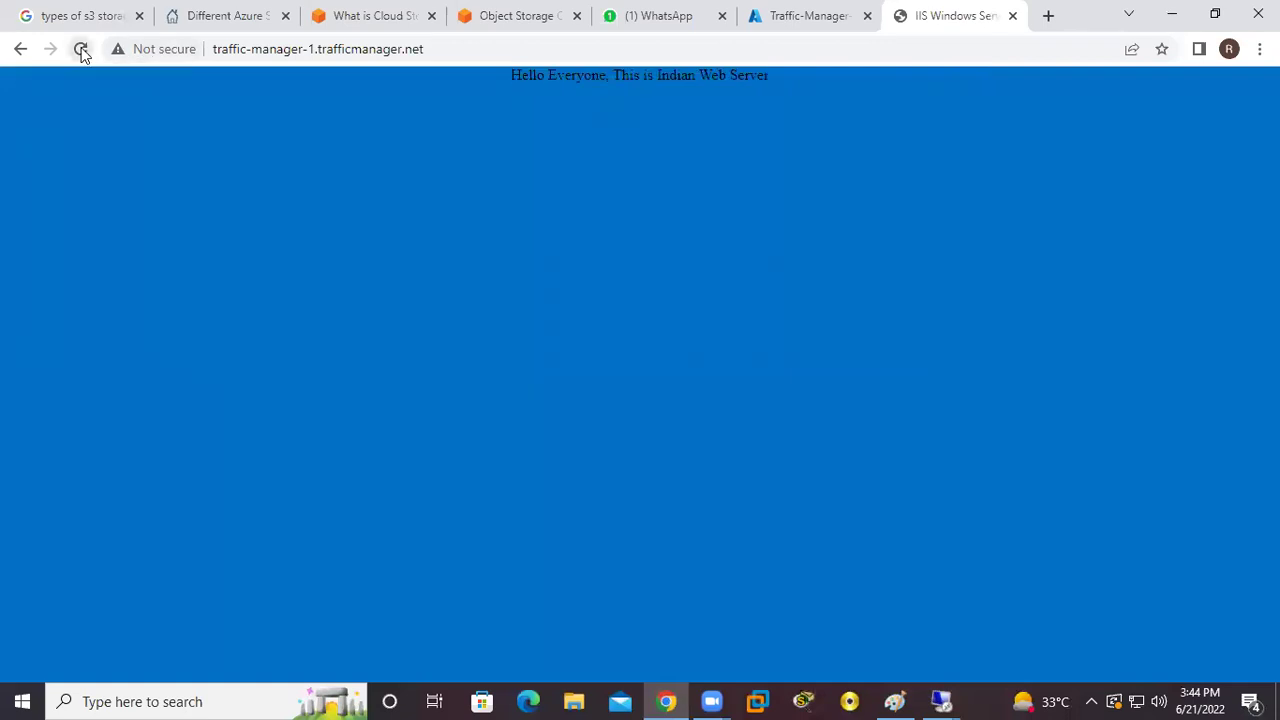
left_click(81, 49)
left_click(81, 49)
left_click(81, 49)
left_click(81, 49)
Step: Open the copied DNS name in Microsoft Edge, check the responding server's greeting, reload the page and close Edge
left_click(533, 700)
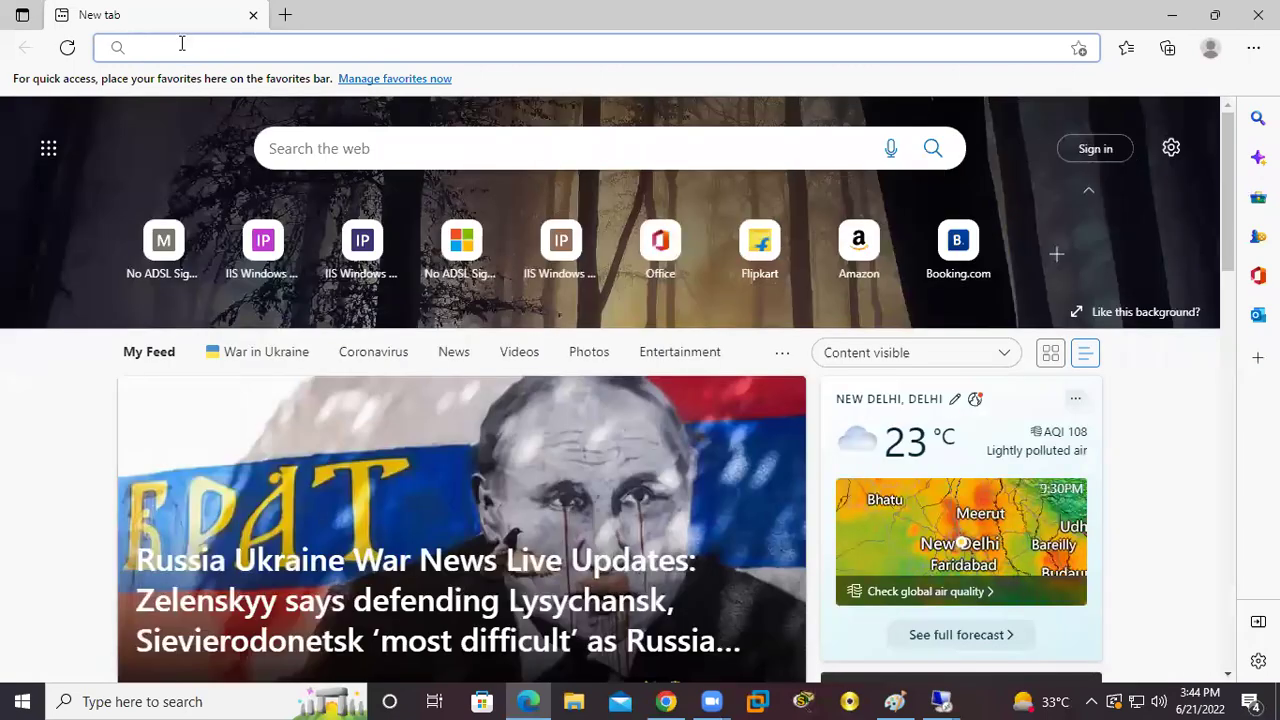
right_click(180, 46)
left_click(236, 219)
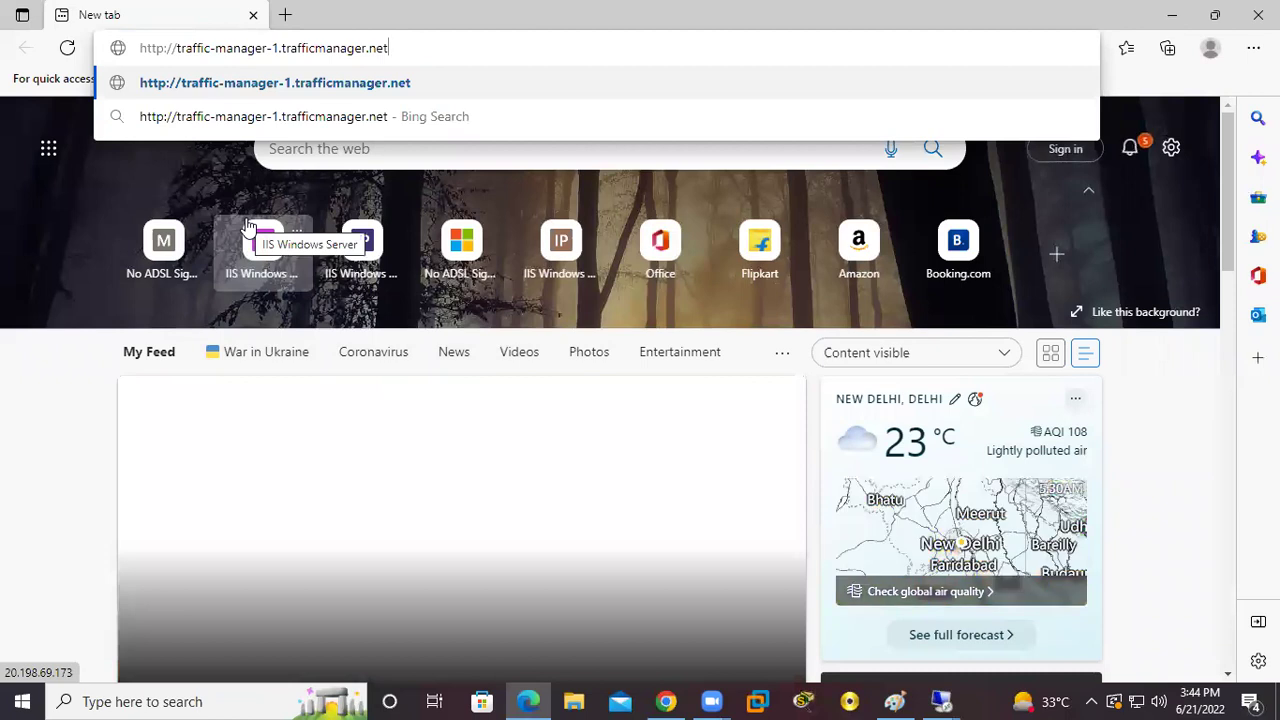
key("Return")
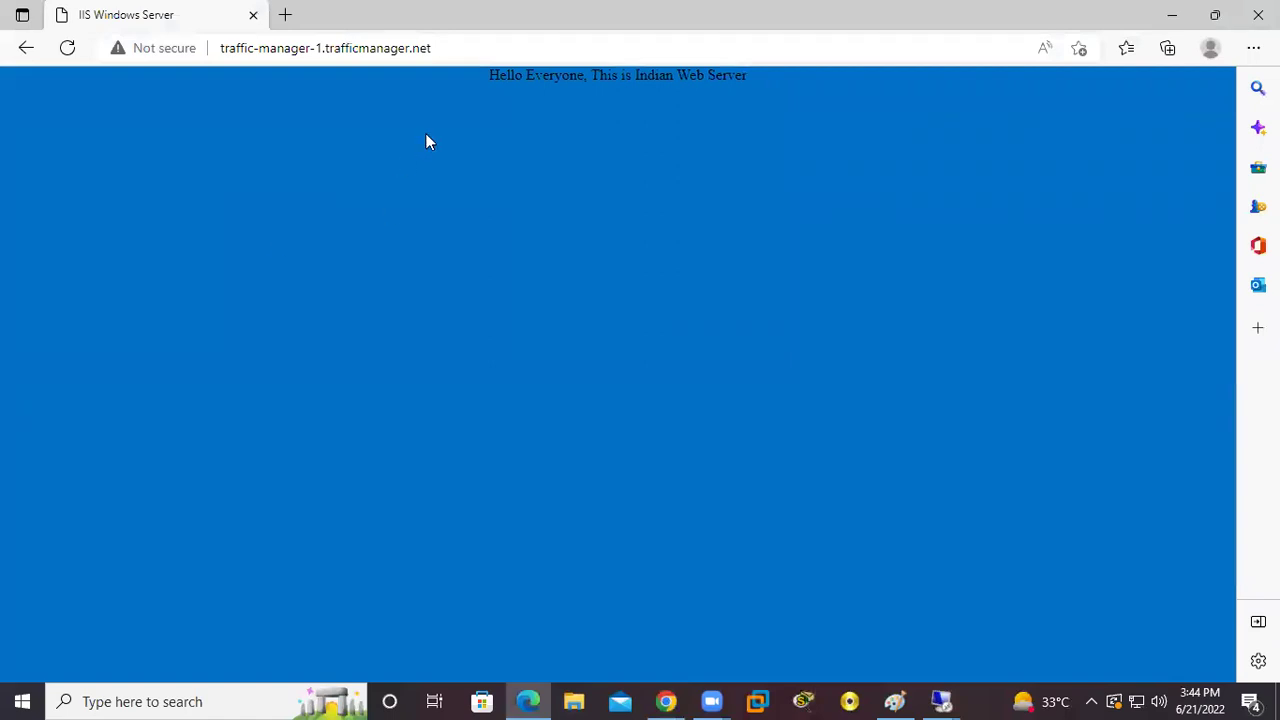
left_click_drag(489, 76, 767, 83)
left_click(66, 52)
left_click(1258, 14)
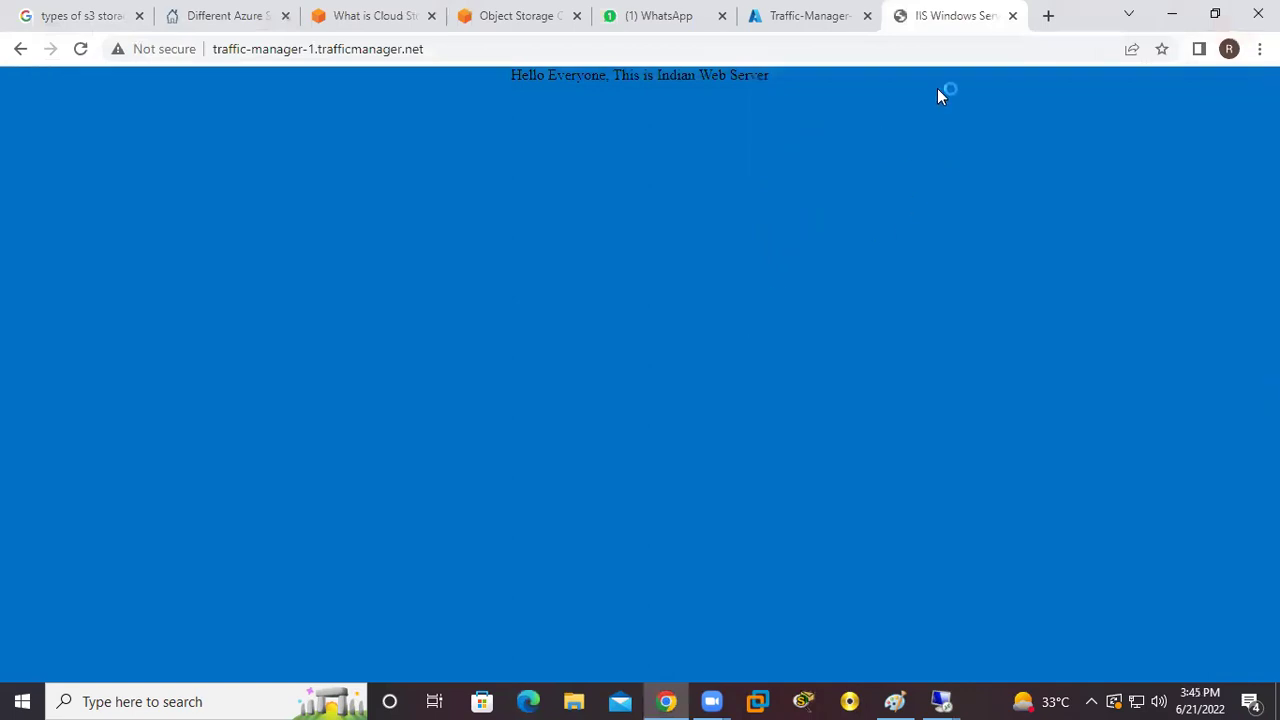
Step: Close the Traffic Manager test page and refresh Traffic-Manager-1's endpoint list to check the monitor status
key("ctrl+w")
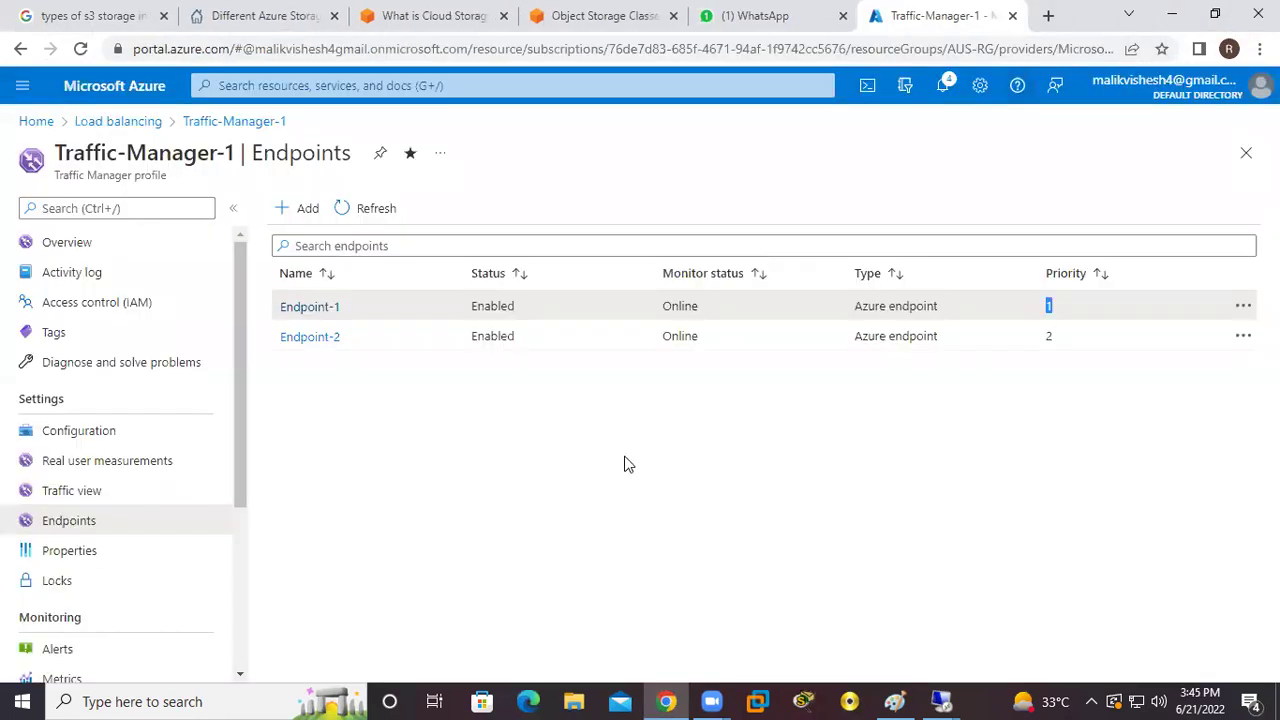
left_click(368, 212)
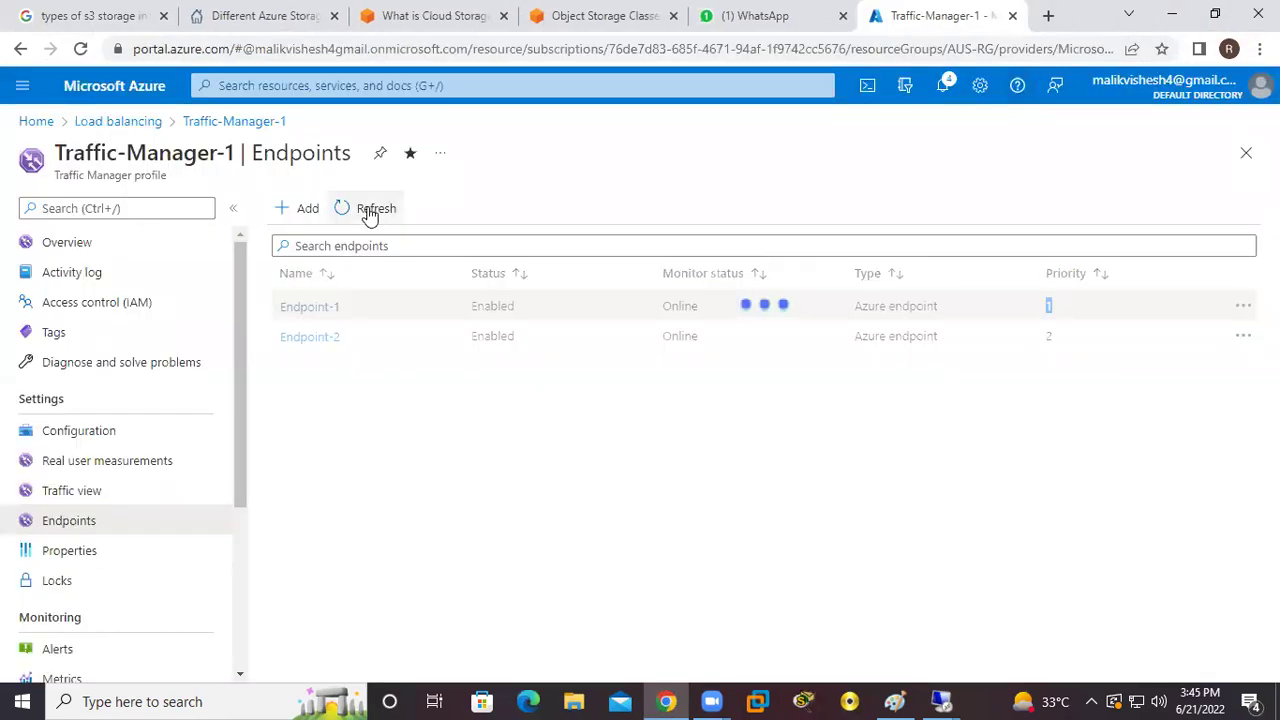
left_click(368, 212)
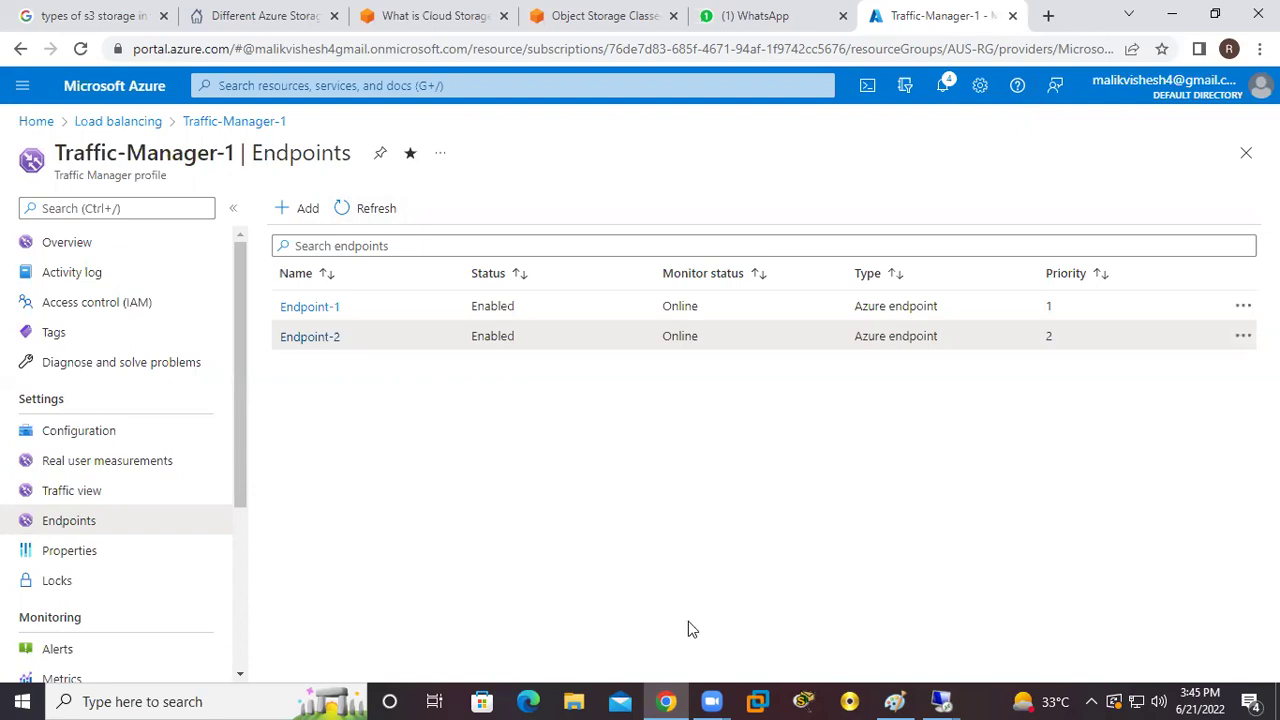
Step: Switch to the Paint diagram and undo the extra strokes, keeping only the Traffic Manager arrows to the US and India web servers
left_click(895, 700)
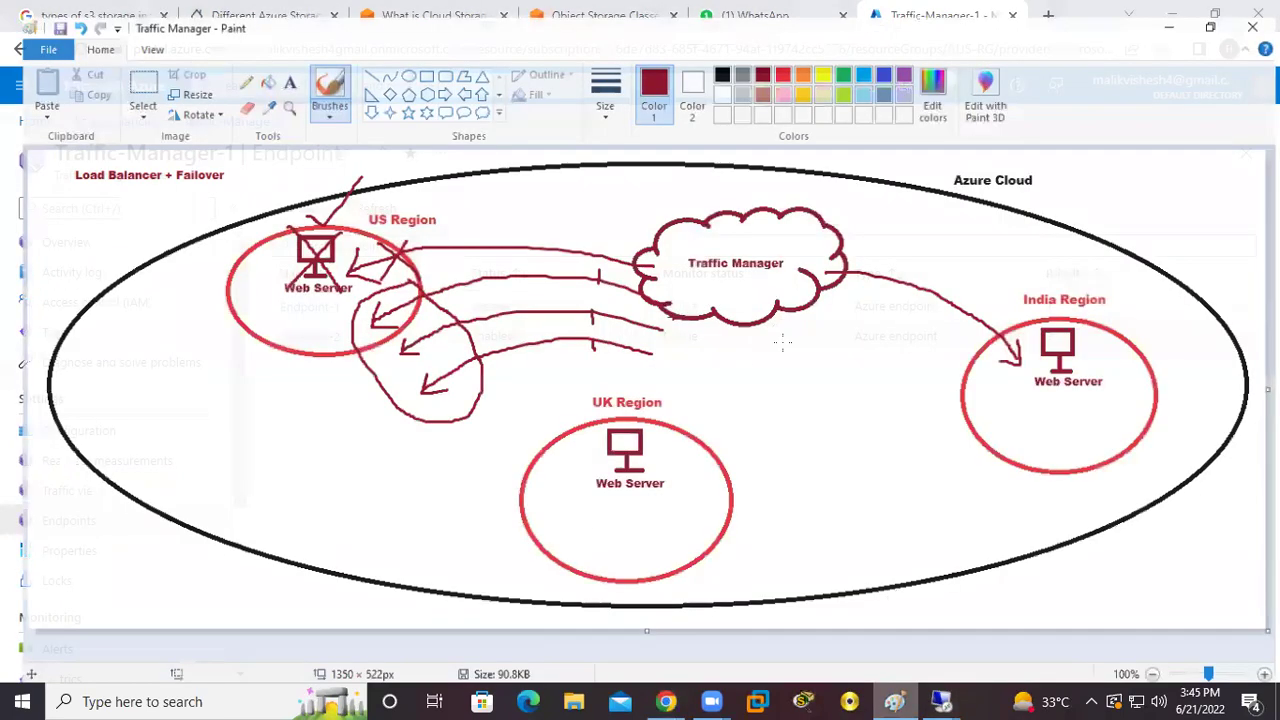
key("ctrl+z")
key("ctrl+z")
key("ctrl+z")
key("ctrl+z")
key("ctrl+z")
key("ctrl+z")
key("ctrl+z")
key("ctrl+z")
key("ctrl+z")
key("ctrl+z")
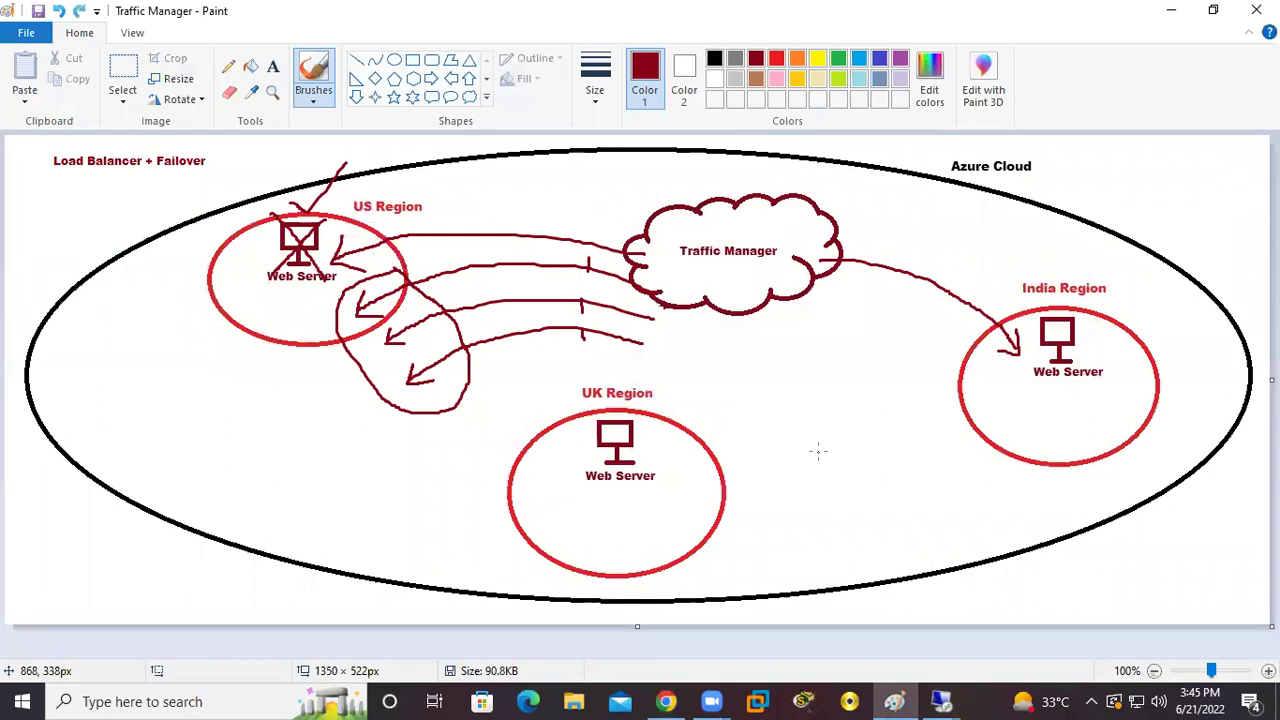
key("ctrl+z")
key("ctrl+z")
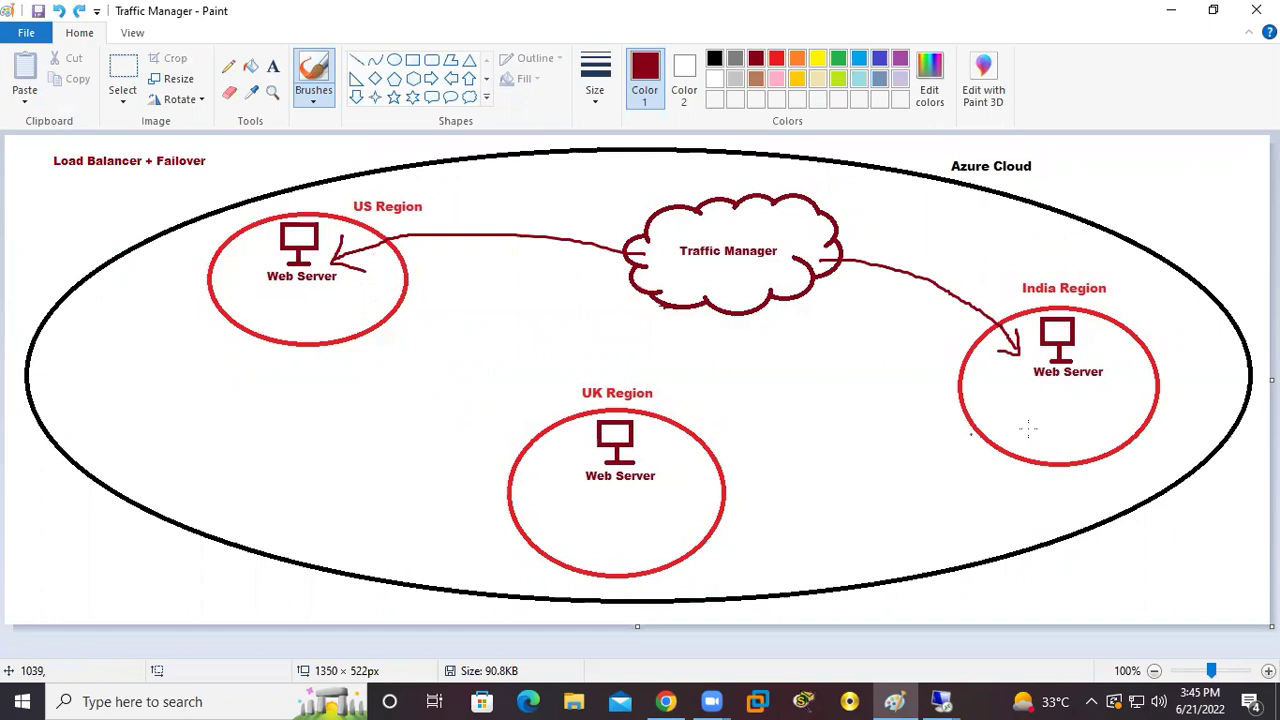
Step: Draw a small circle with an arrow to the web server in the India and US regions, and underline Load Balancer and Failover
mouse_move(1038, 418)
left_mouse_down()
mouse_move(1053, 414)
mouse_move(1059, 442)
mouse_move(1100, 366)
mouse_move(1094, 338)
mouse_move(1111, 350)
left_mouse_up()
mouse_move(306, 316)
left_mouse_down()
mouse_move(290, 330)
mouse_move(232, 299)
mouse_move(272, 257)
mouse_move(266, 280)
left_mouse_up()
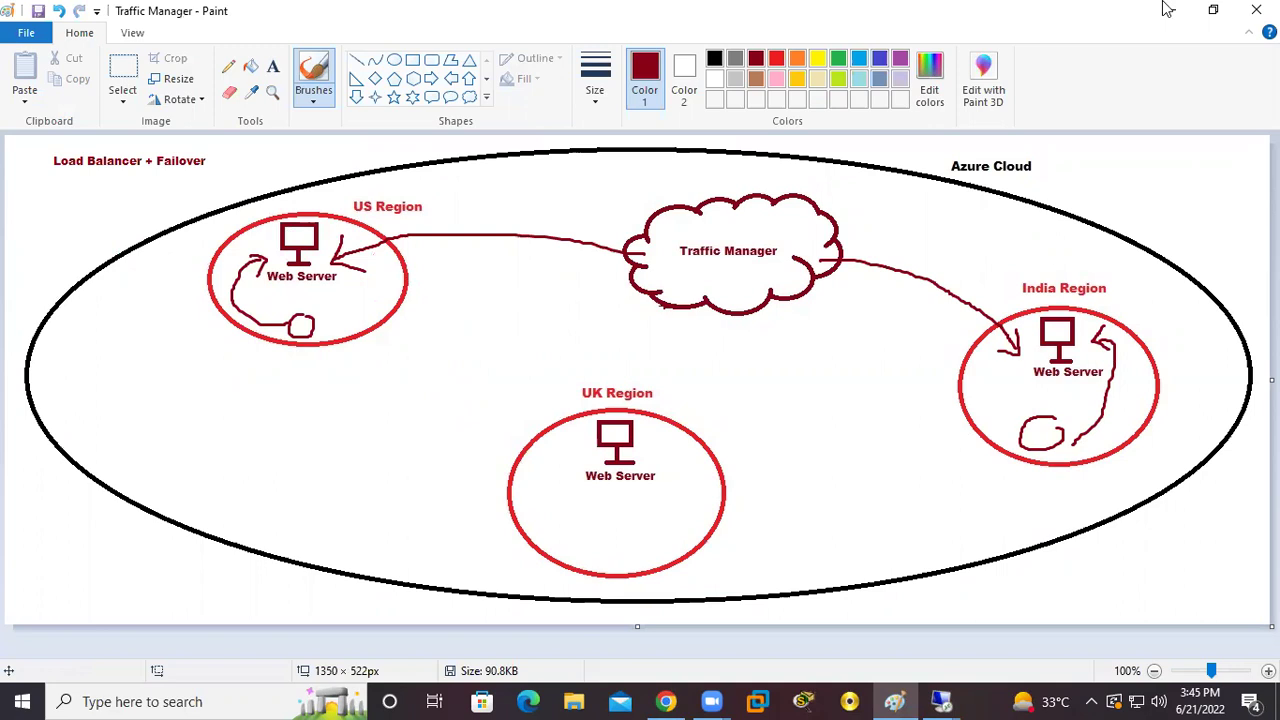
mouse_move(47, 170)
left_mouse_down()
mouse_move(49, 184)
mouse_move(139, 177)
left_mouse_up()
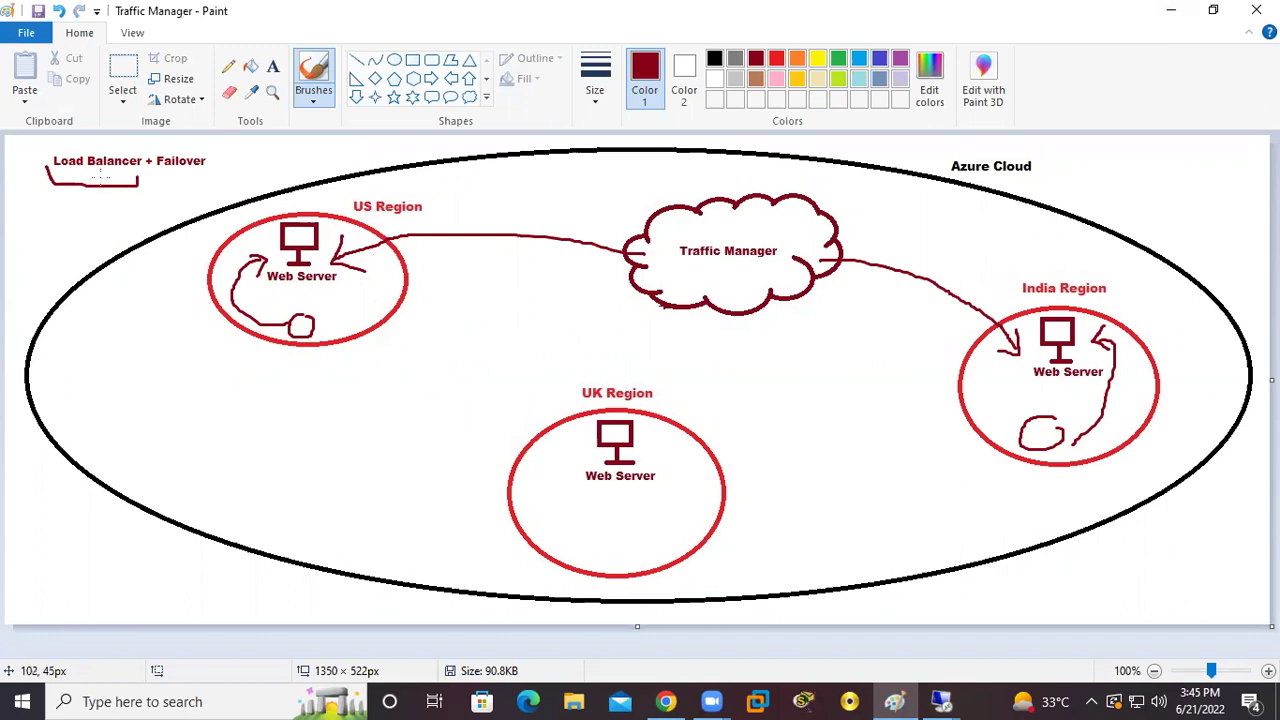
mouse_move(153, 171)
left_mouse_down()
mouse_move(206, 181)
mouse_move(212, 163)
left_mouse_up()
left_click_drag(226, 155, 266, 137)
Step: Return to Chrome and load the copied Traffic Manager DNS name again in a new tab to recheck the responding server
left_click(1167, 16)
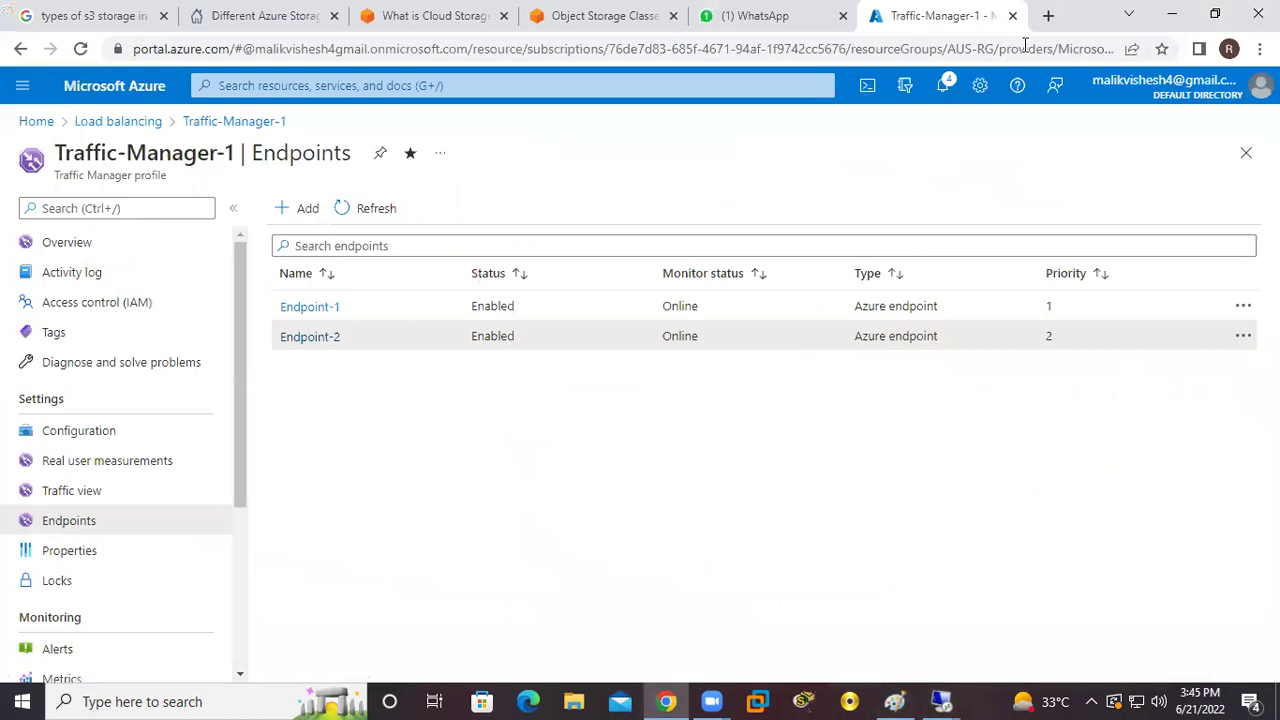
left_click(1048, 16)
right_click(215, 49)
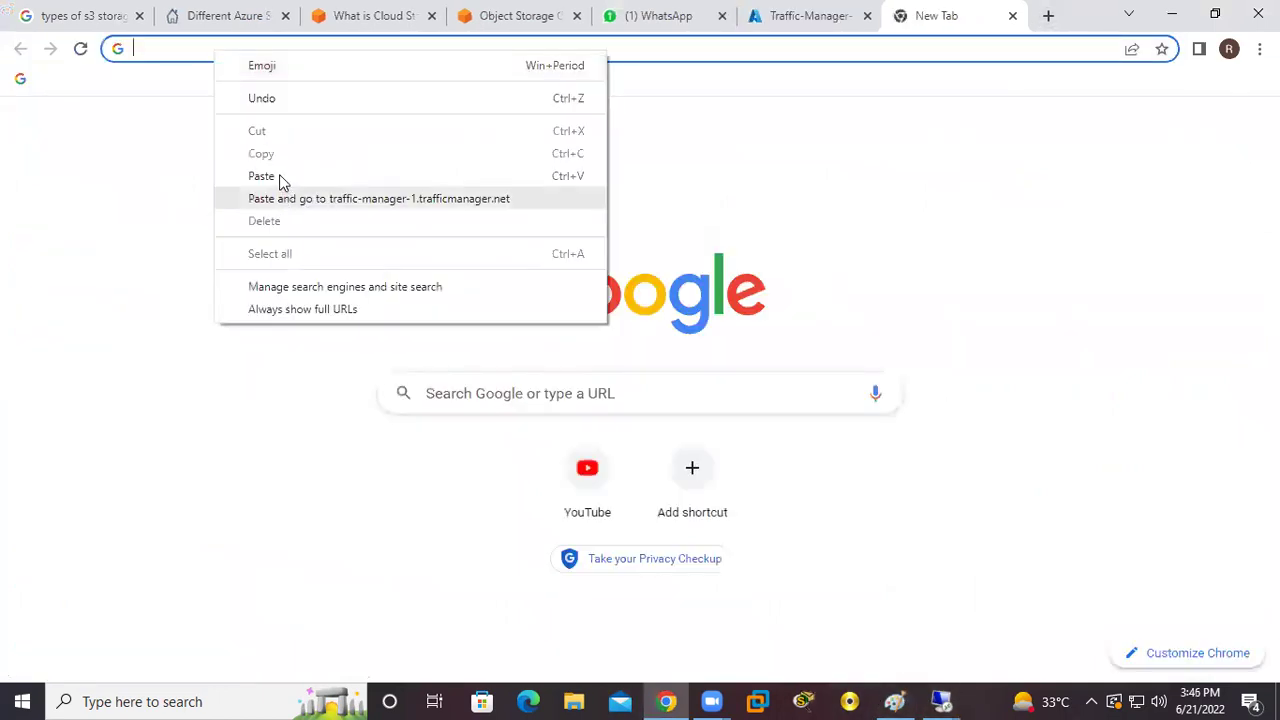
left_click(280, 176)
key("Return")
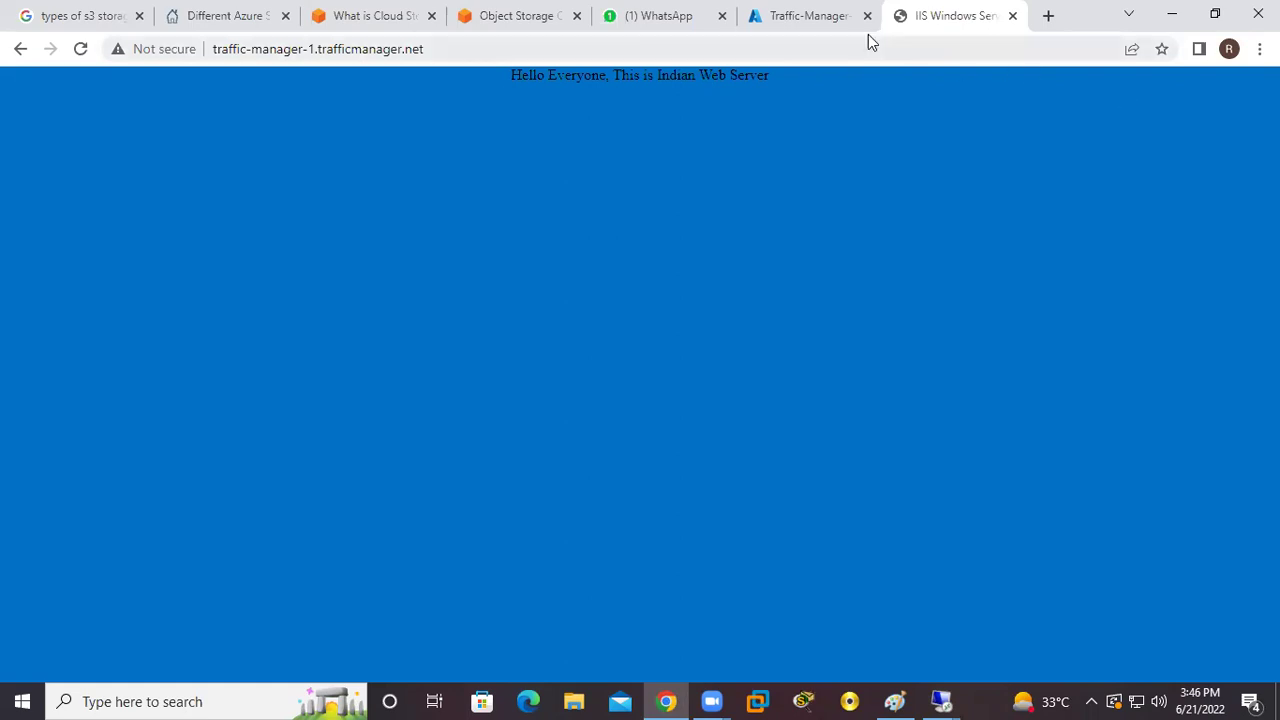
Step: Set Endpoint-1 of Traffic-Manager-1 to Disabled, save the change, and return to the endpoint list
left_click(815, 16)
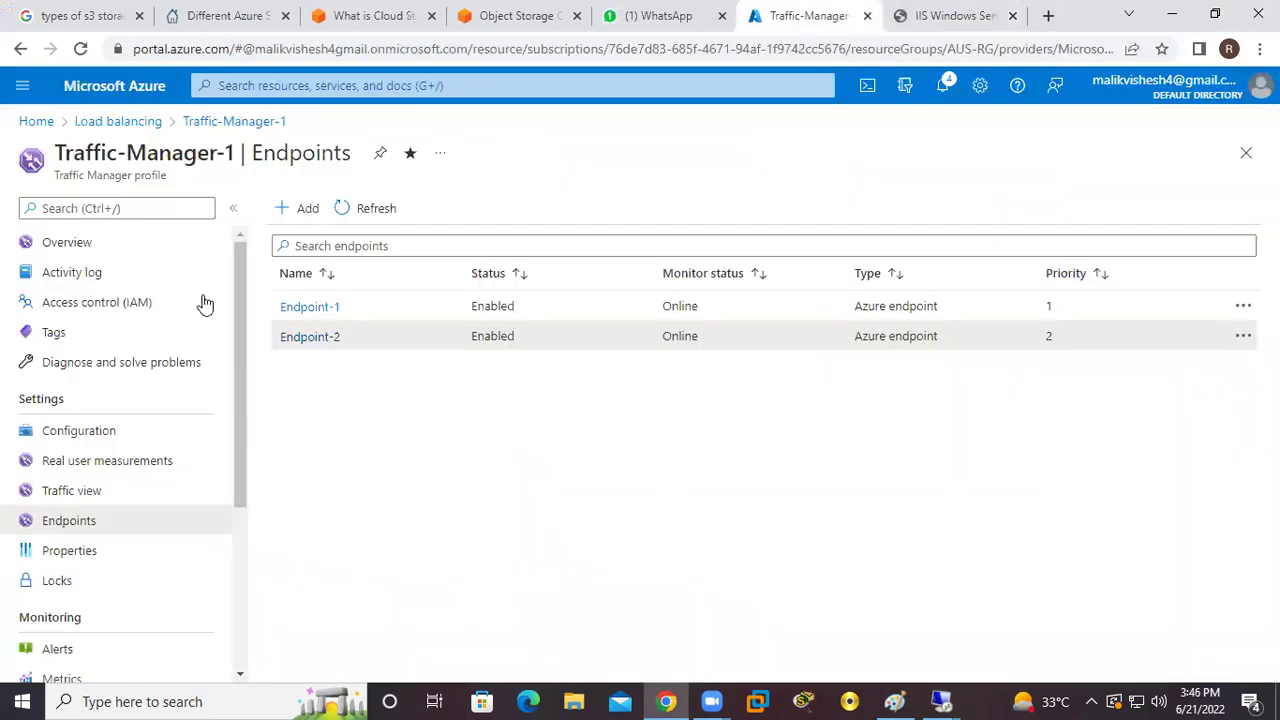
left_click(303, 310)
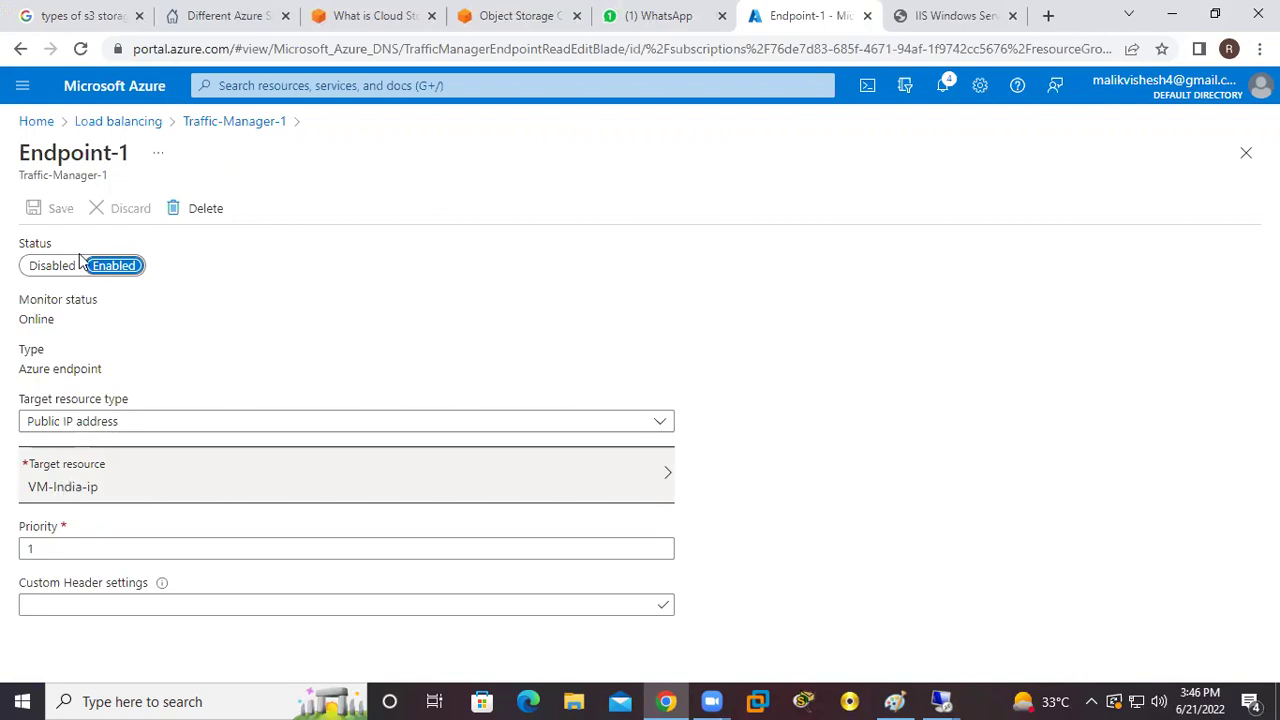
left_click_drag(30, 153, 97, 155)
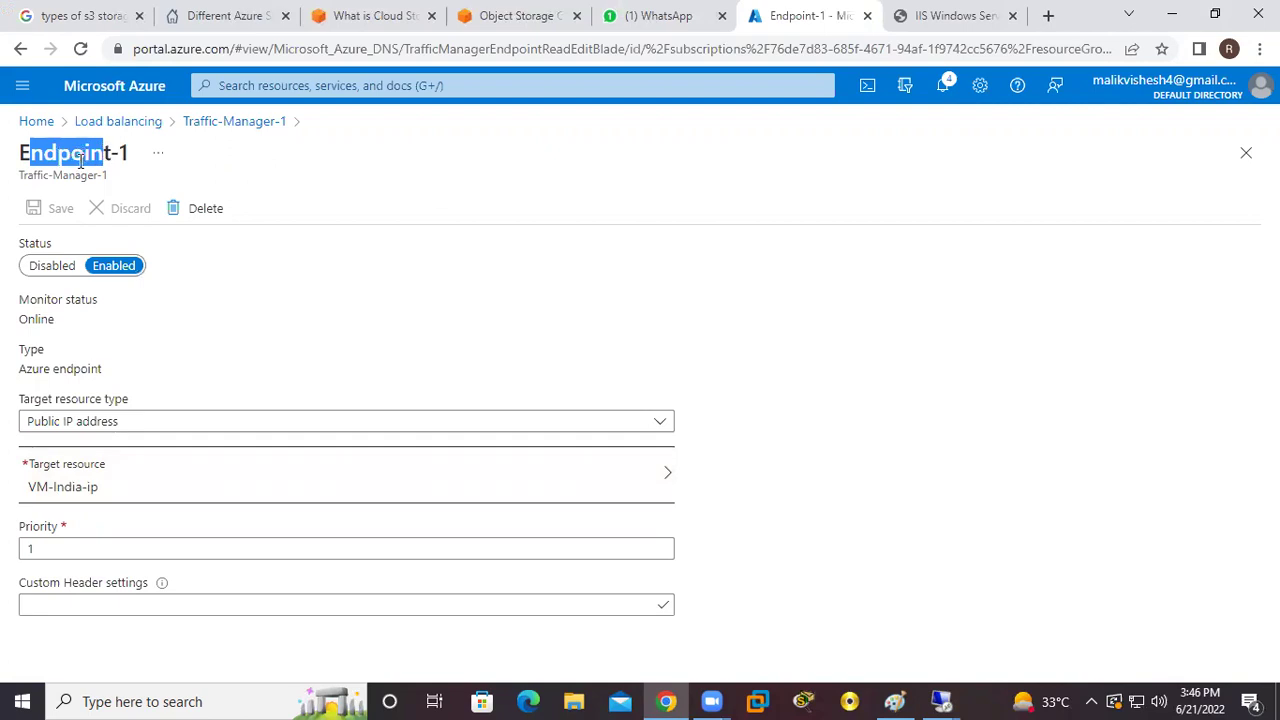
left_click(81, 163)
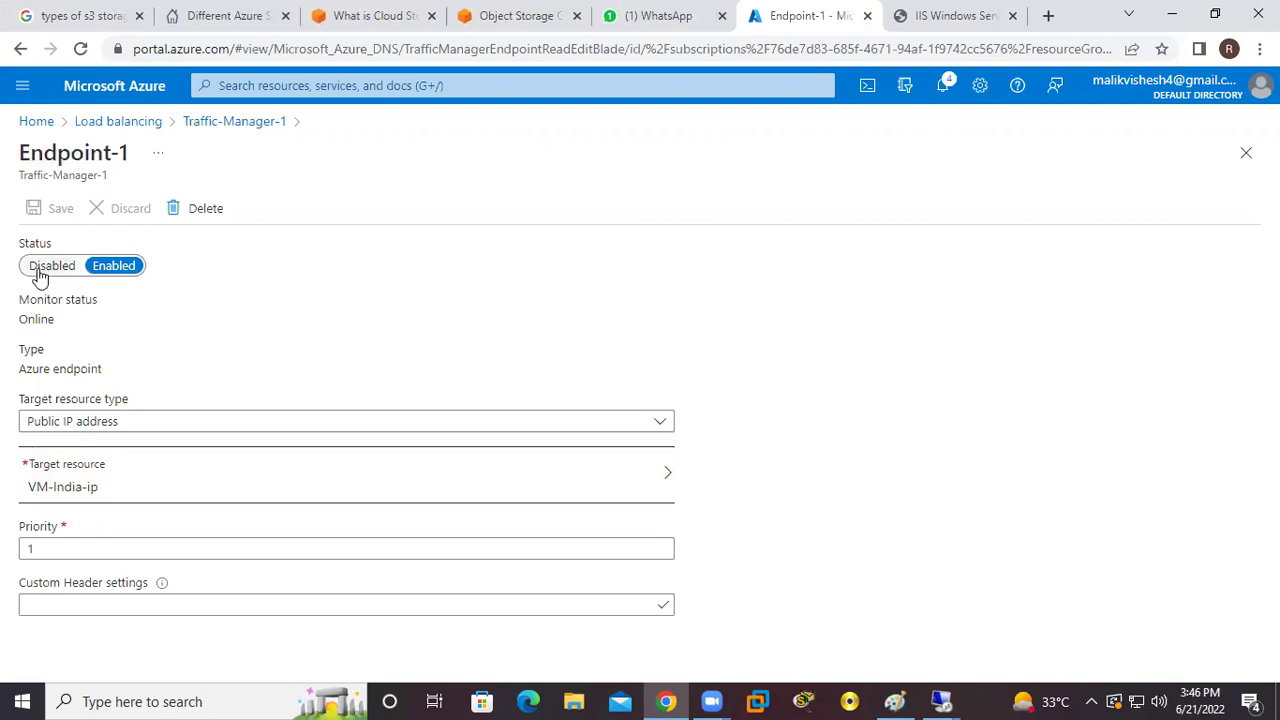
left_click(39, 266)
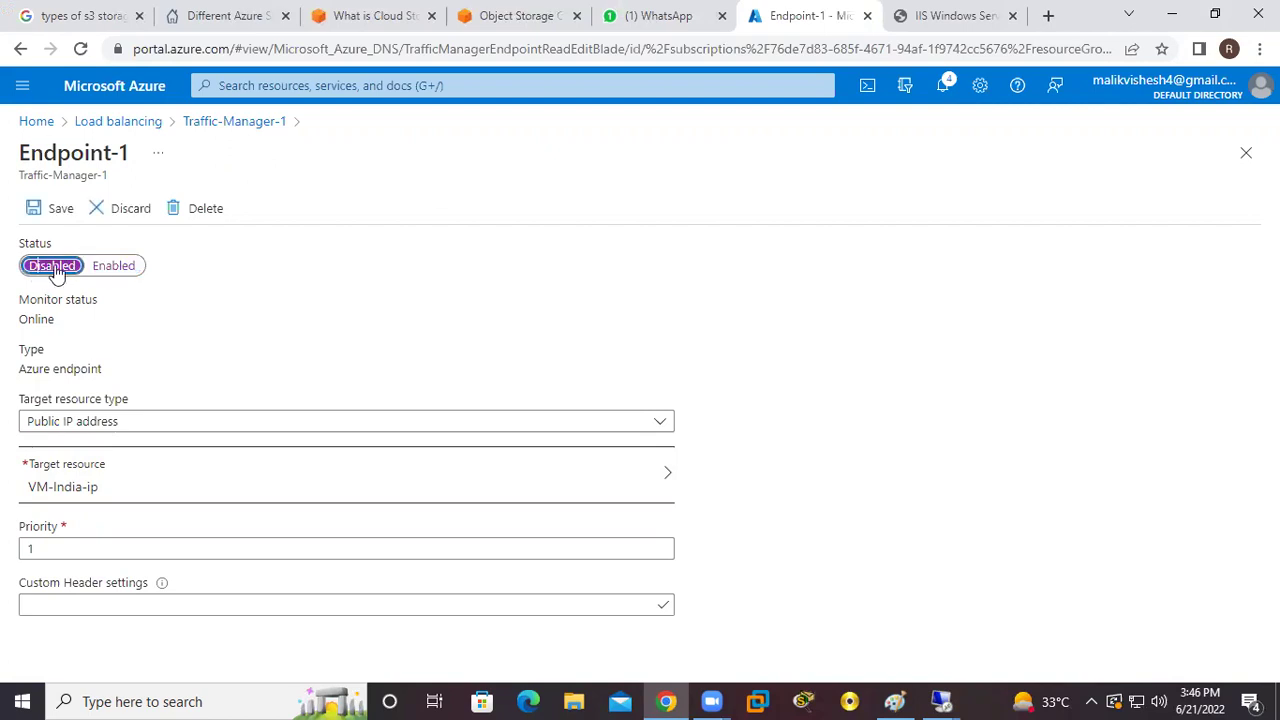
left_click(60, 207)
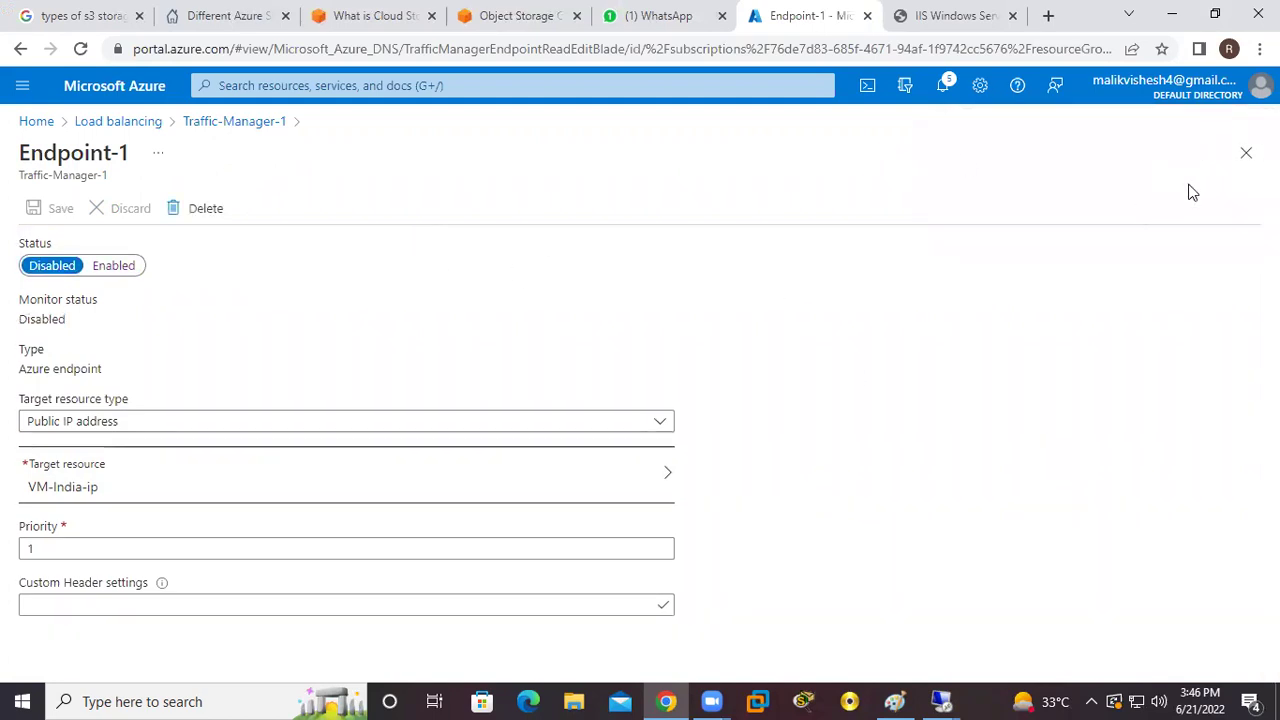
left_click(1247, 155)
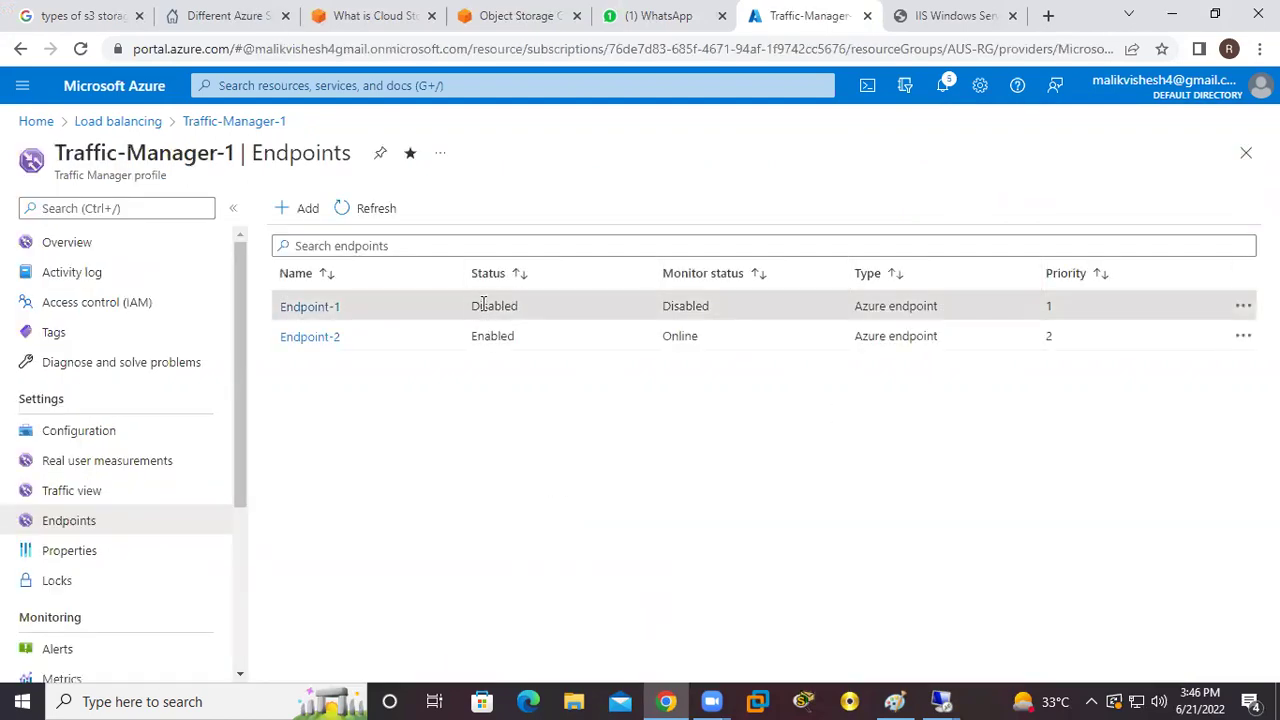
Step: Reload the Traffic Manager test page in Chrome to check which web server responds, and close its tab
left_click(950, 16)
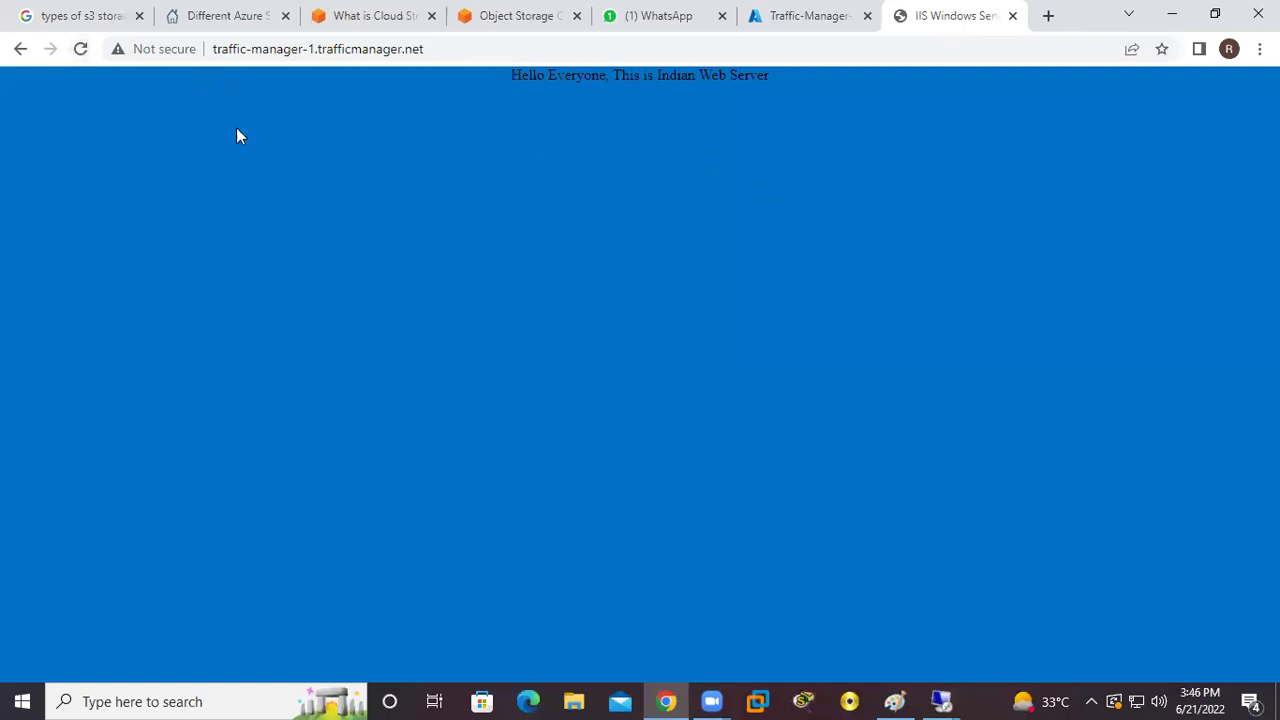
left_click(82, 50)
left_click(82, 50)
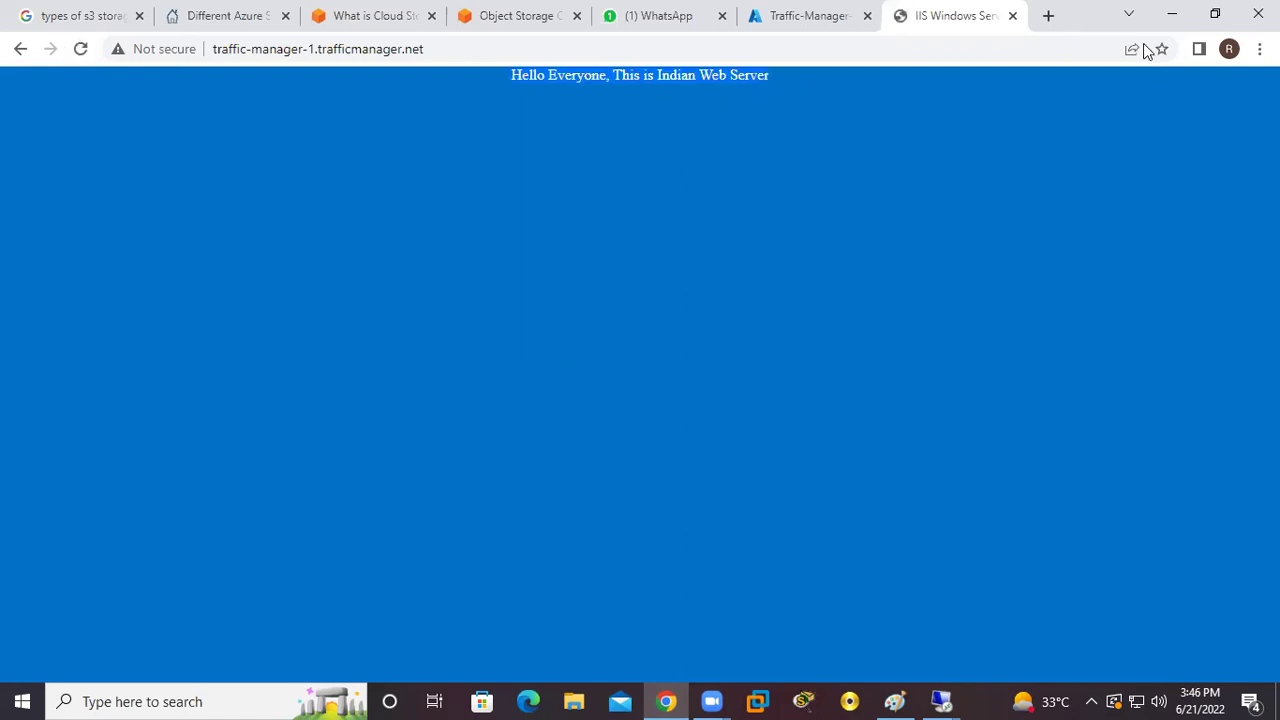
left_click(1012, 15)
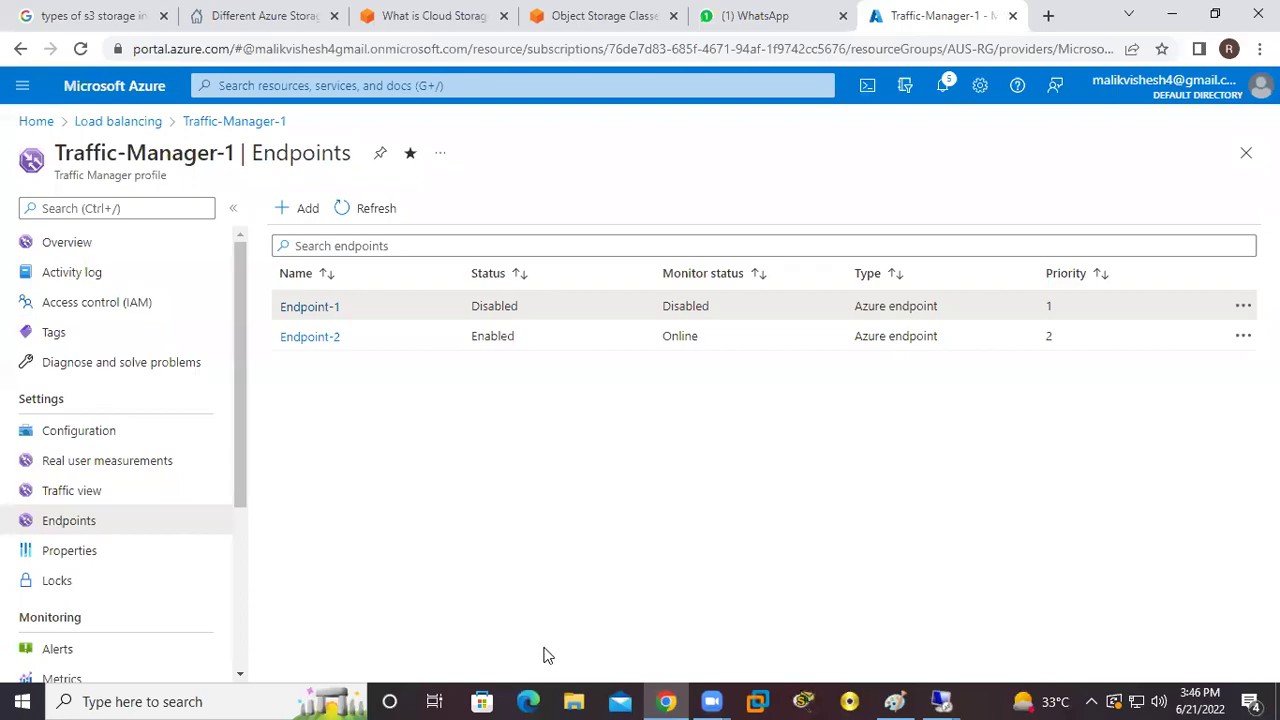
key("alt+Tab")
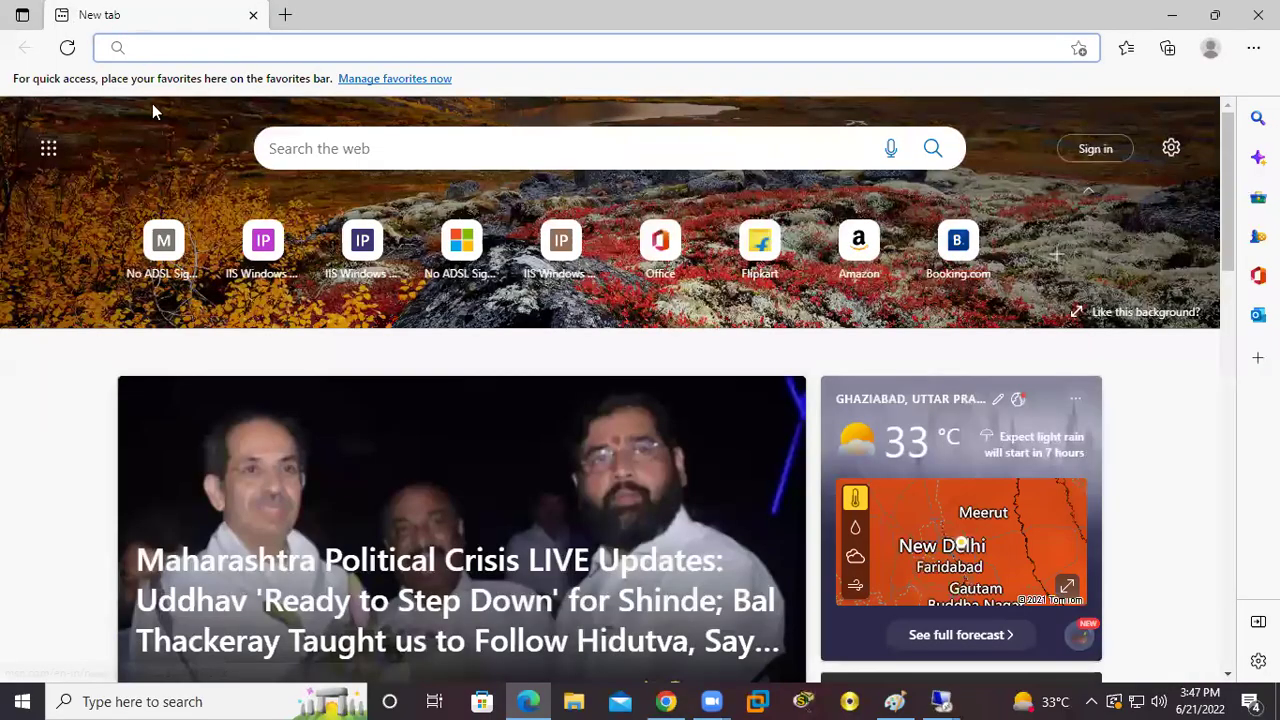
type("http://traffic-manager-1.trafficmanager.net")
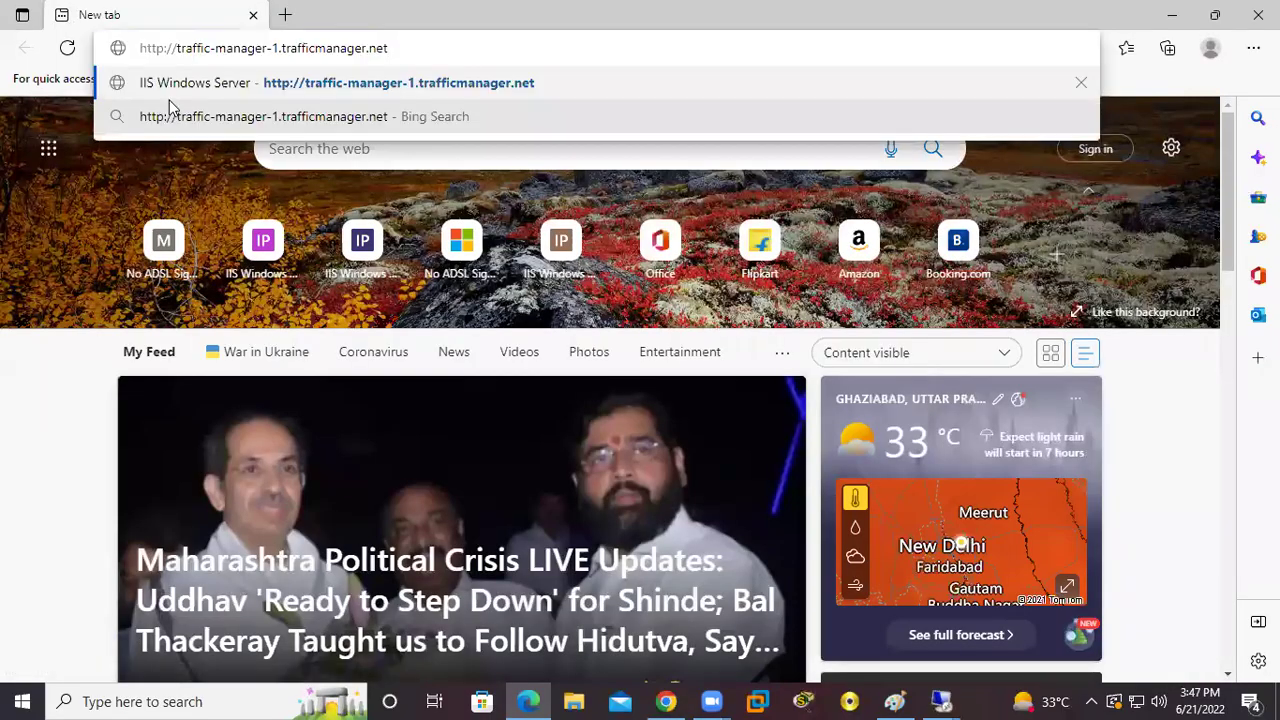
key("Return")
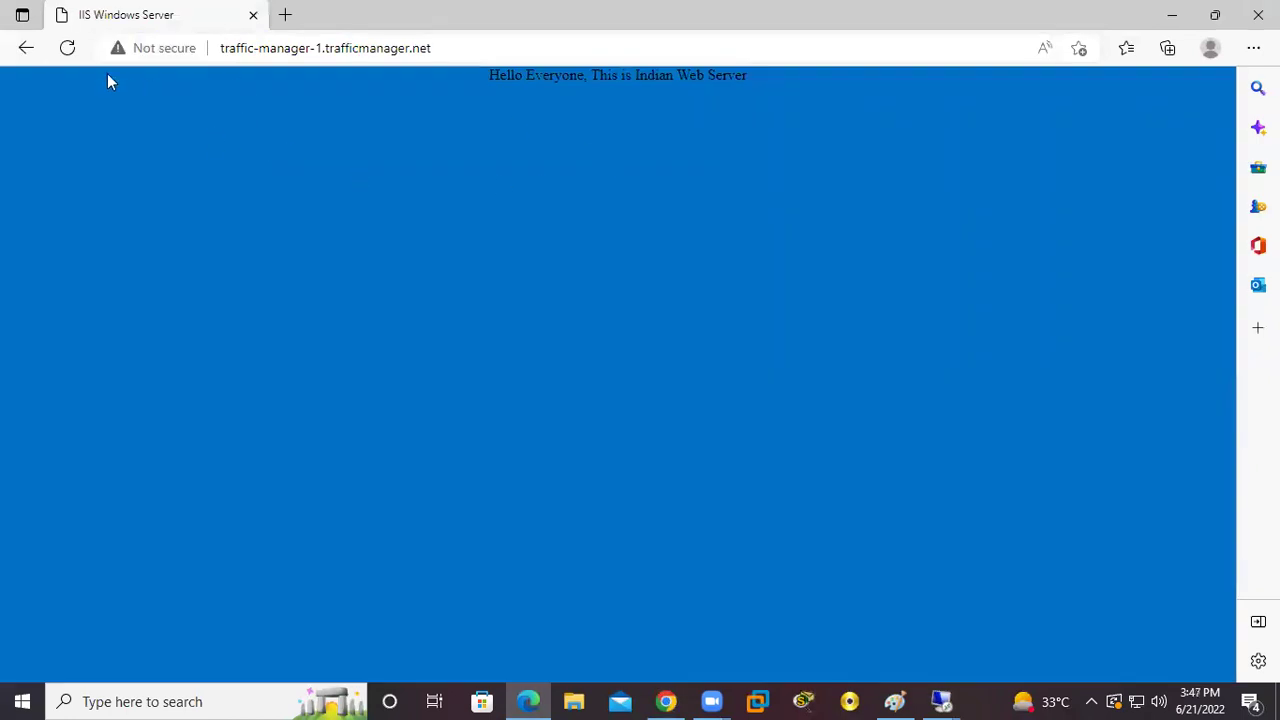
left_click(66, 49)
key("ctrl+t")
left_click(253, 15)
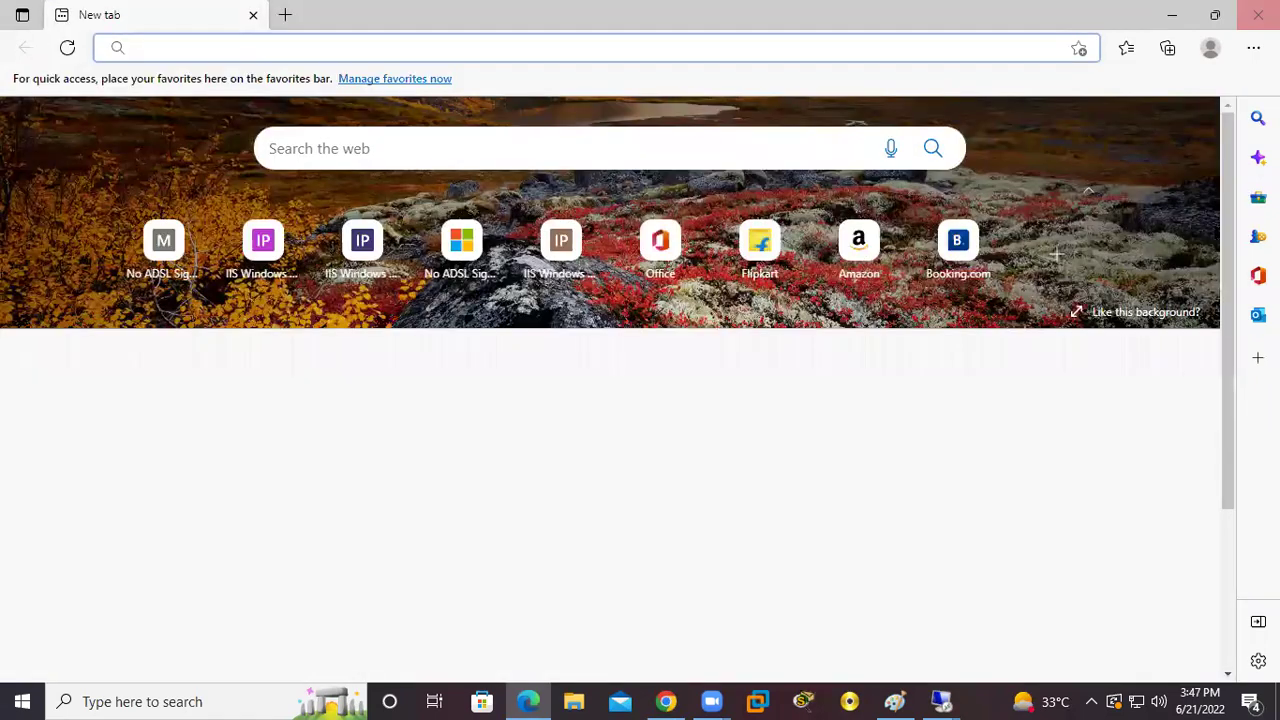
key("alt+Tab")
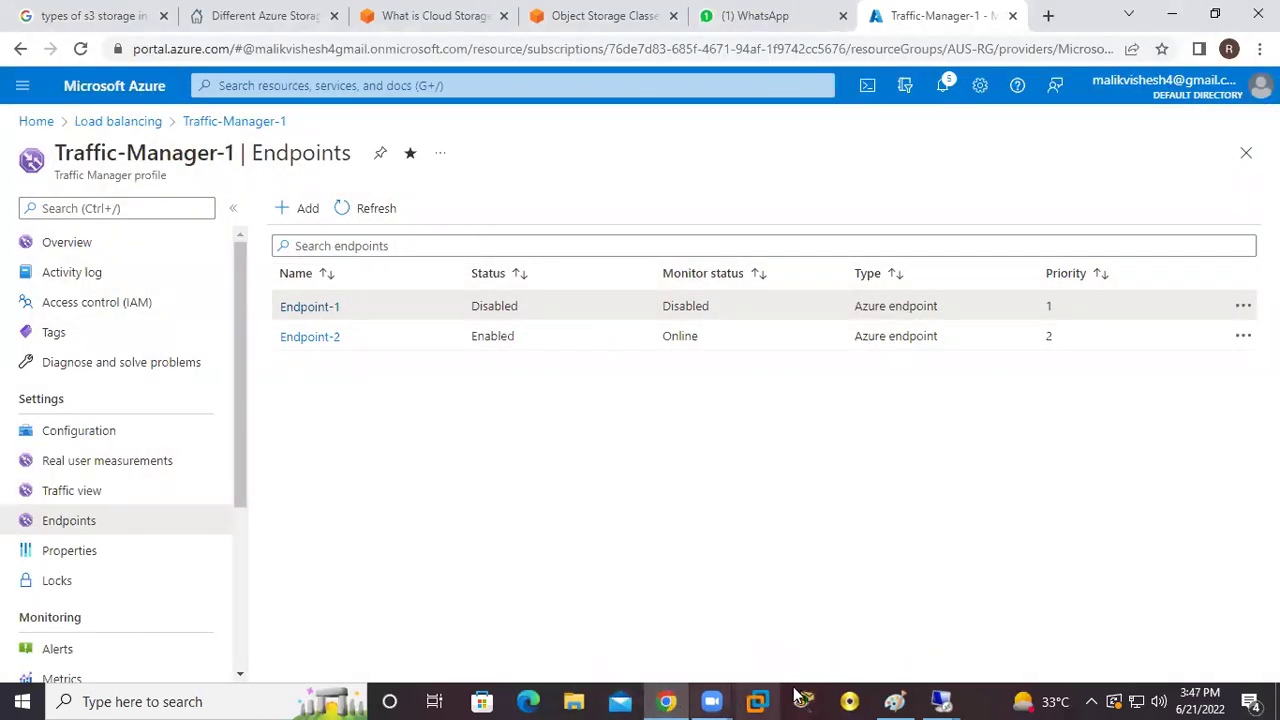
Step: Reopen Edge, load the copied Traffic Manager DNS name again, examine the server greeting, and close the browser
left_click(533, 699)
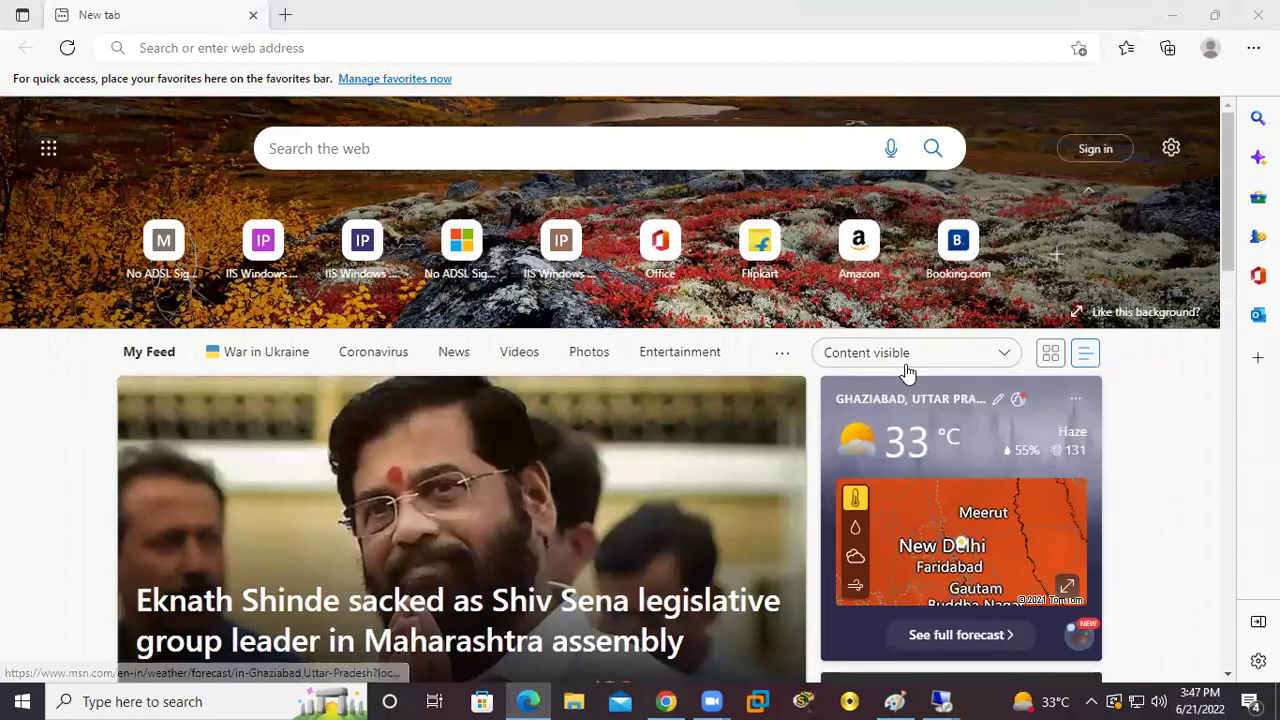
right_click(210, 48)
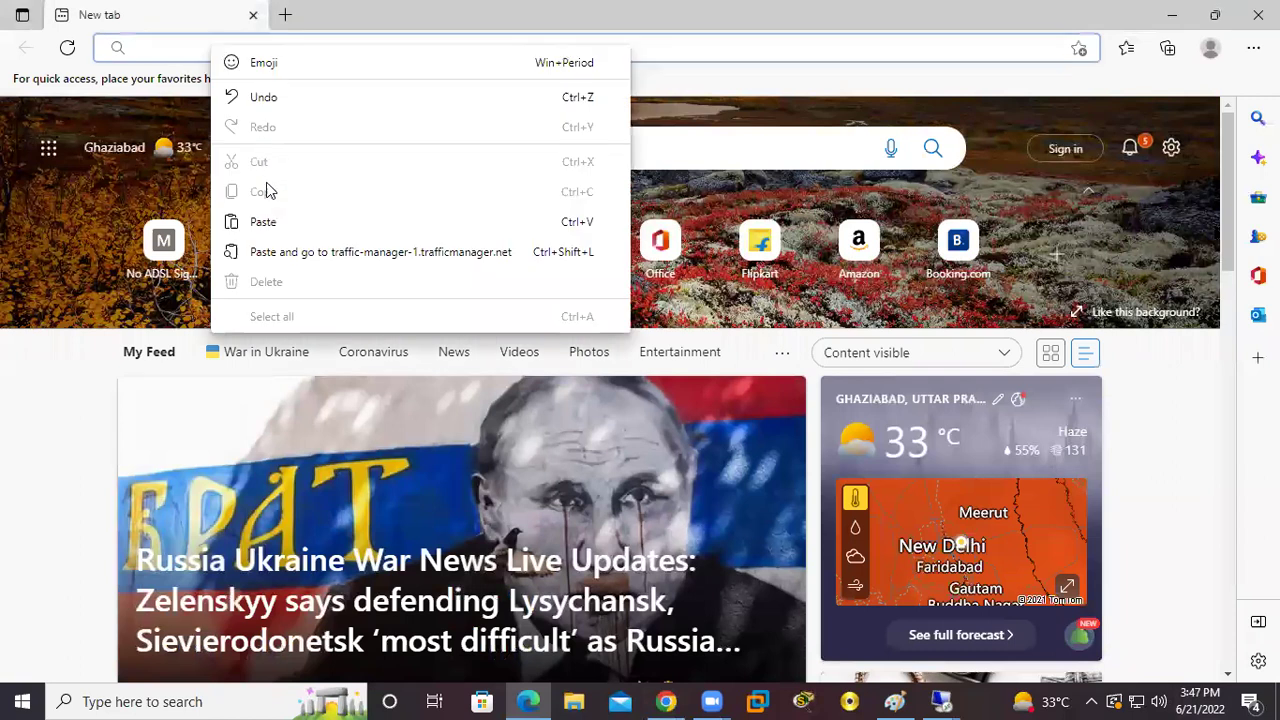
left_click(263, 223)
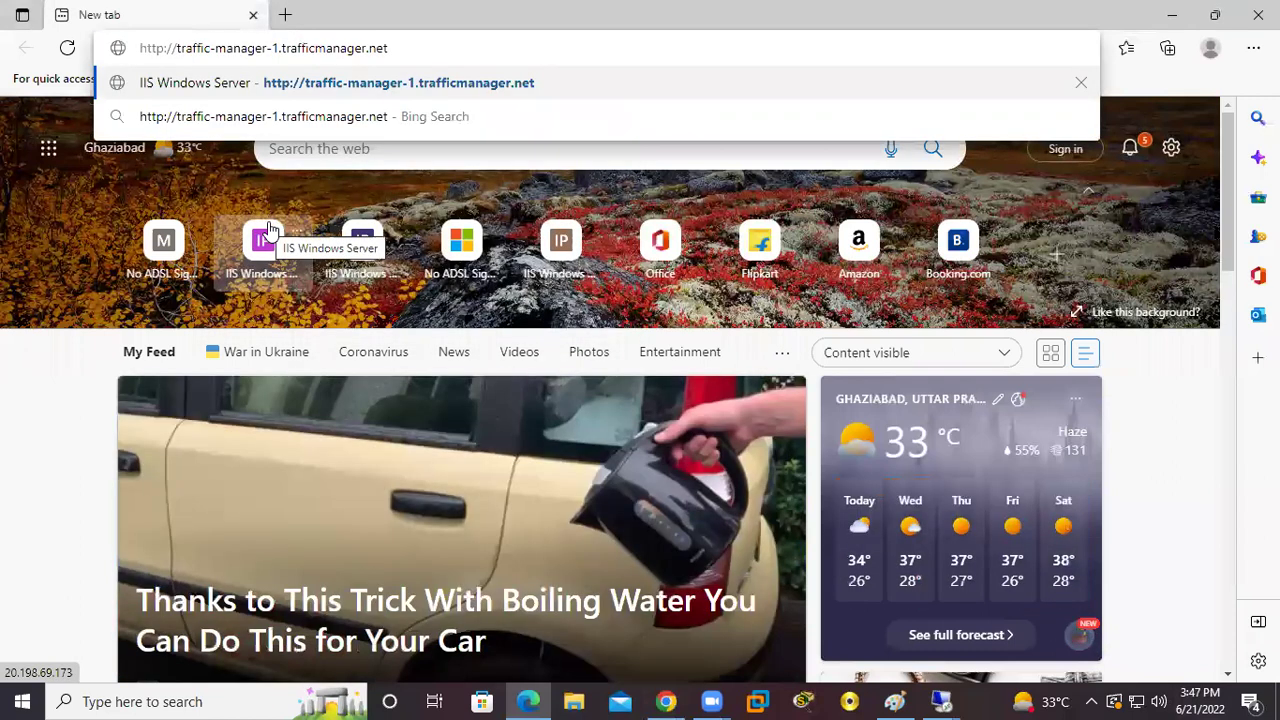
key("Return")
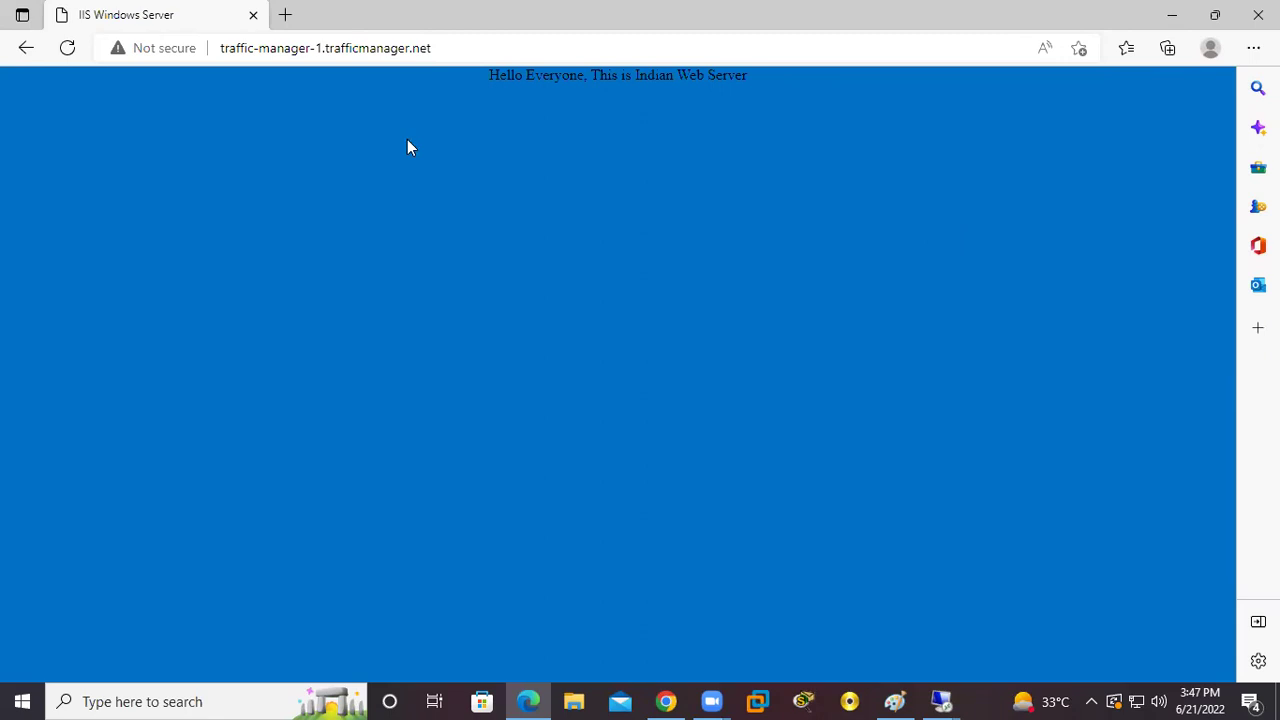
left_click_drag(491, 75, 795, 80)
left_click(707, 237)
left_click(1257, 14)
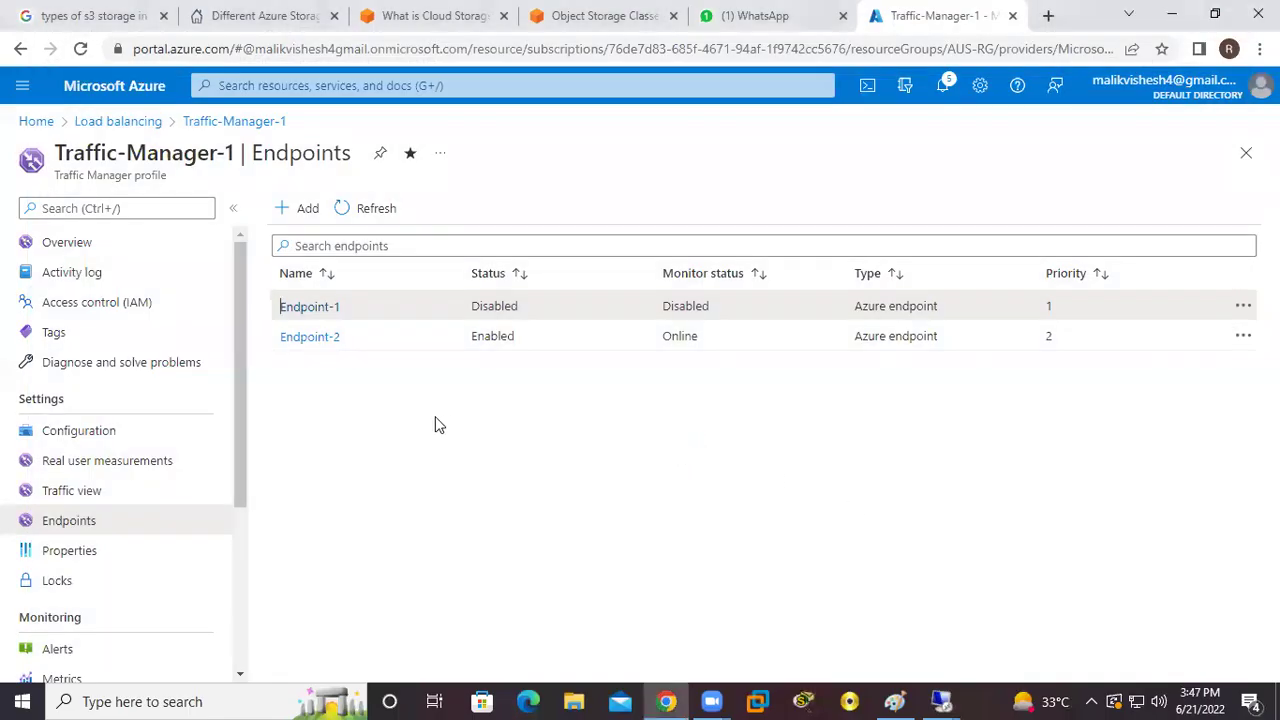
Step: Review the endpoint priorities, load the Traffic Manager DNS name in a new Chrome tab to recheck the server, and close that tab
left_click_drag(278, 337, 325, 336)
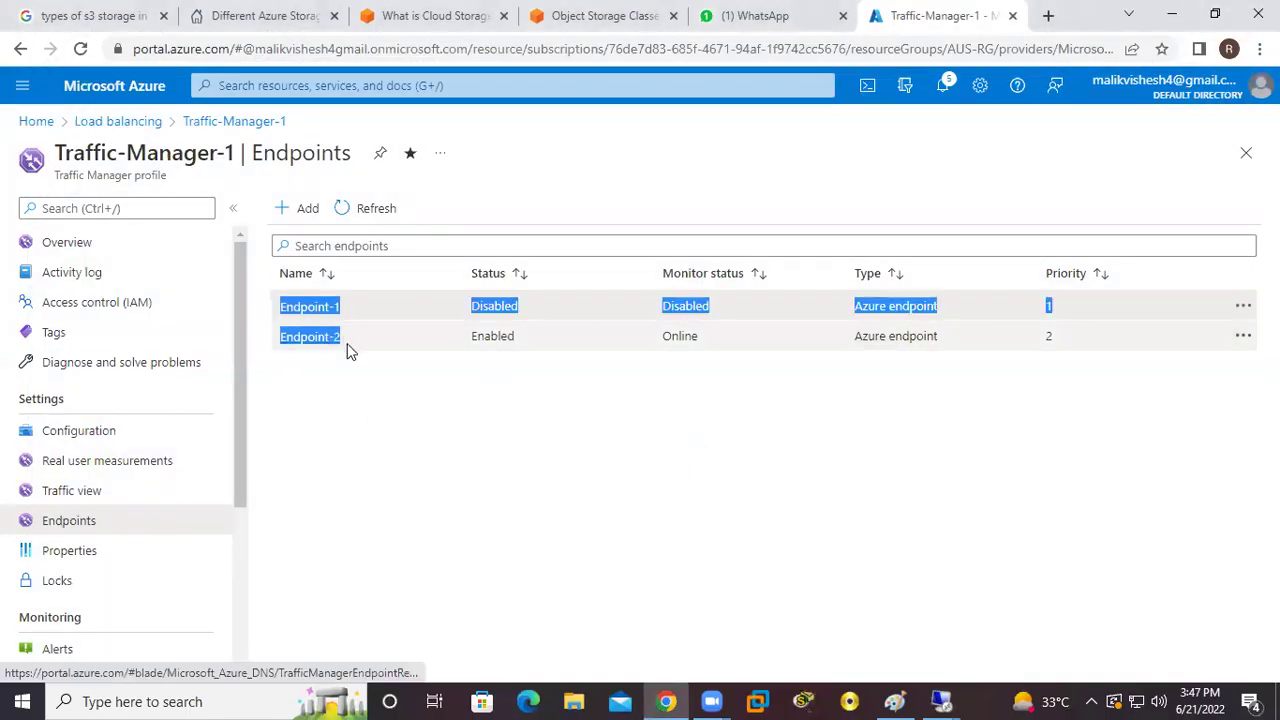
left_click(317, 358)
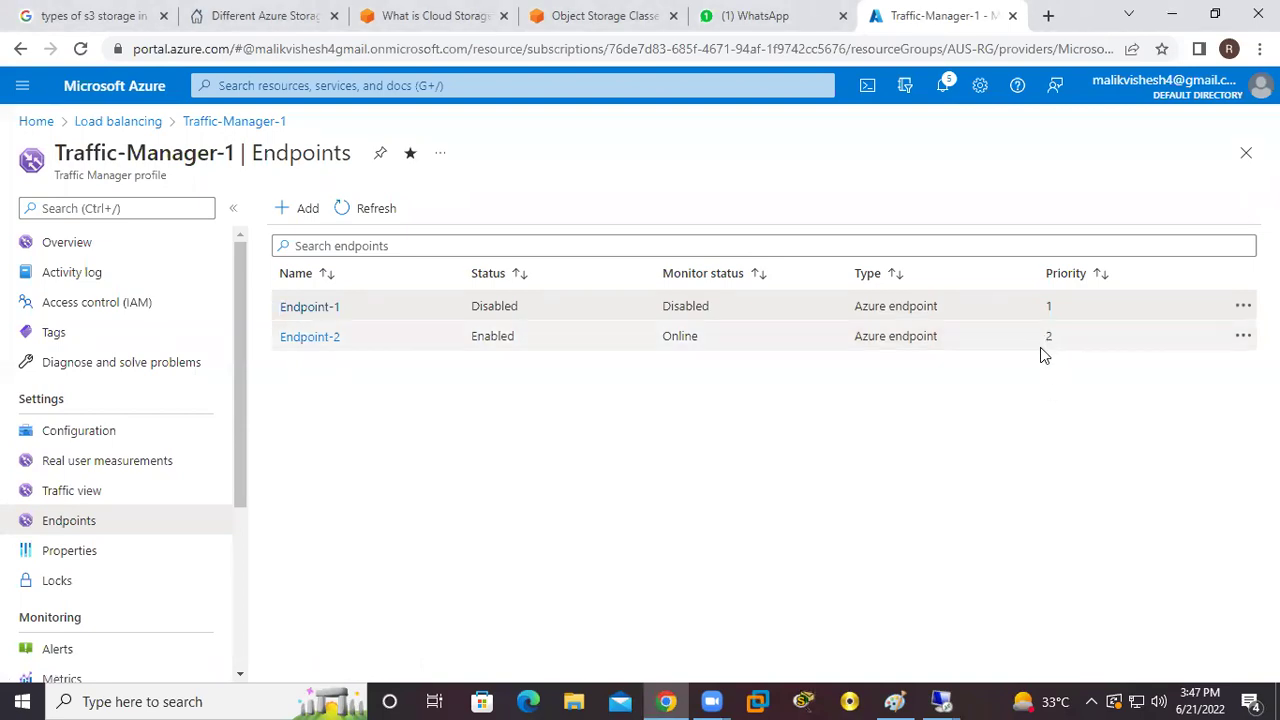
left_click(1048, 15)
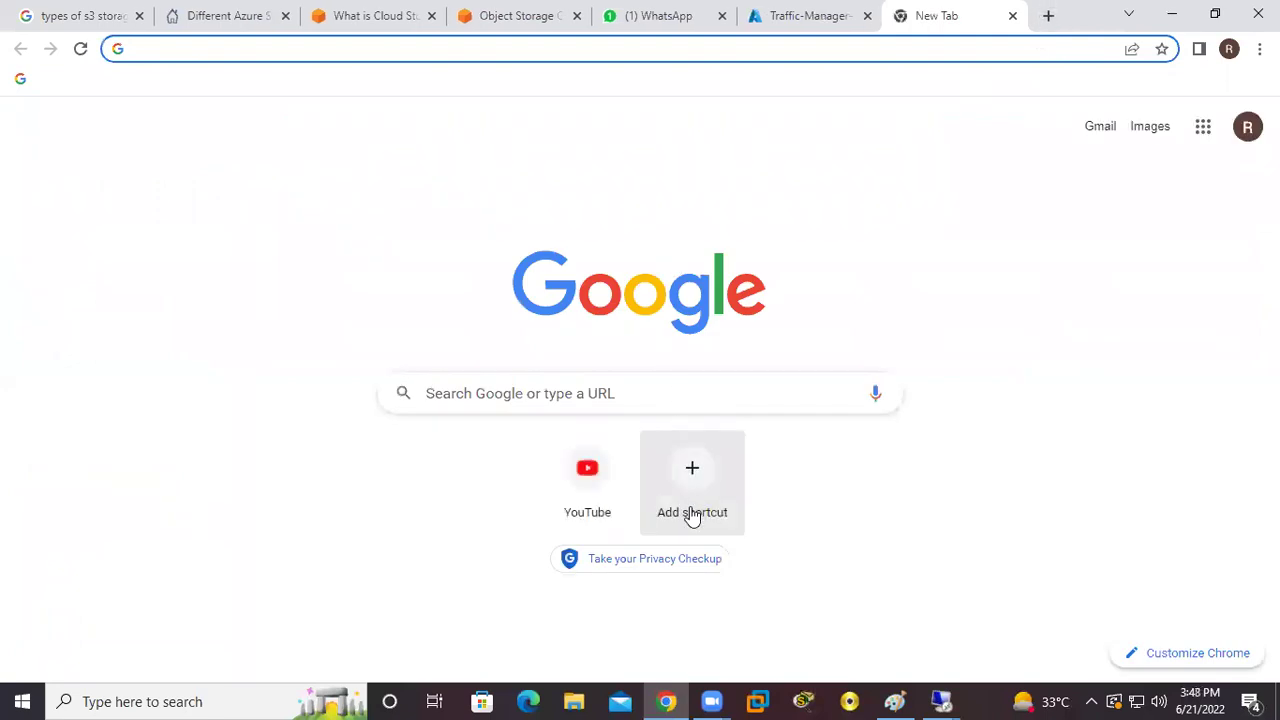
right_click(208, 50)
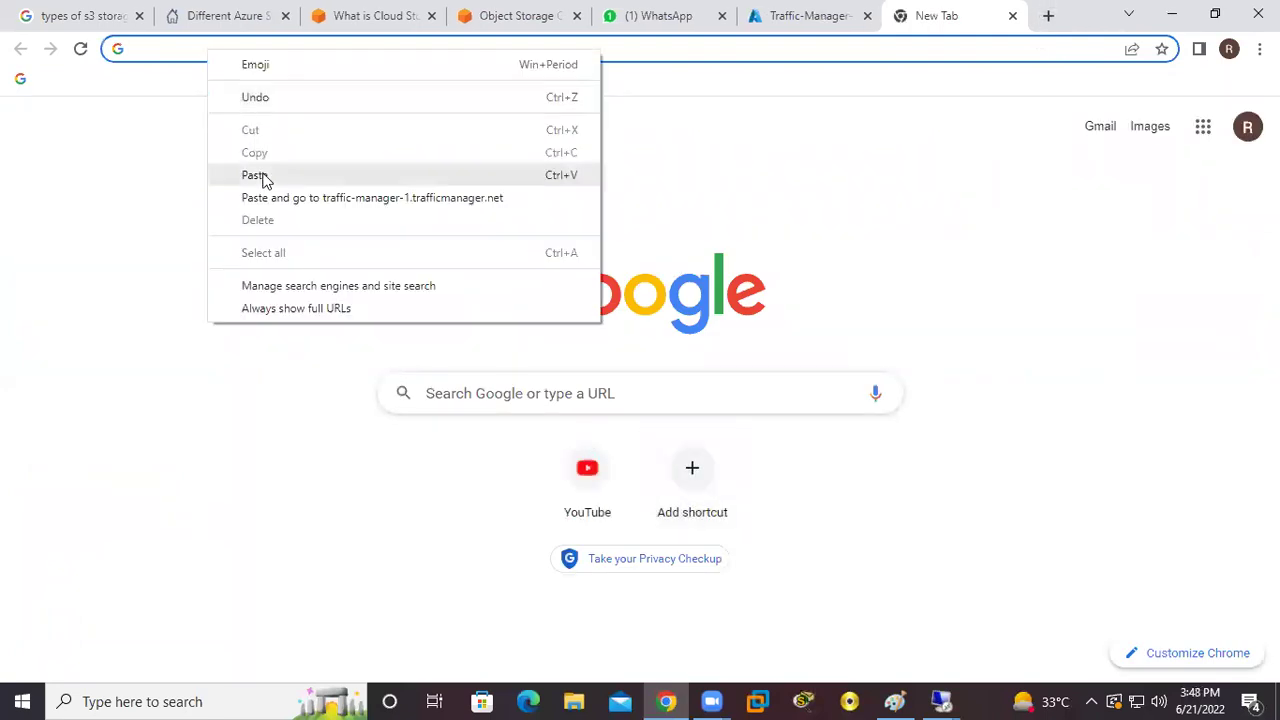
left_click(255, 175)
key("Return")
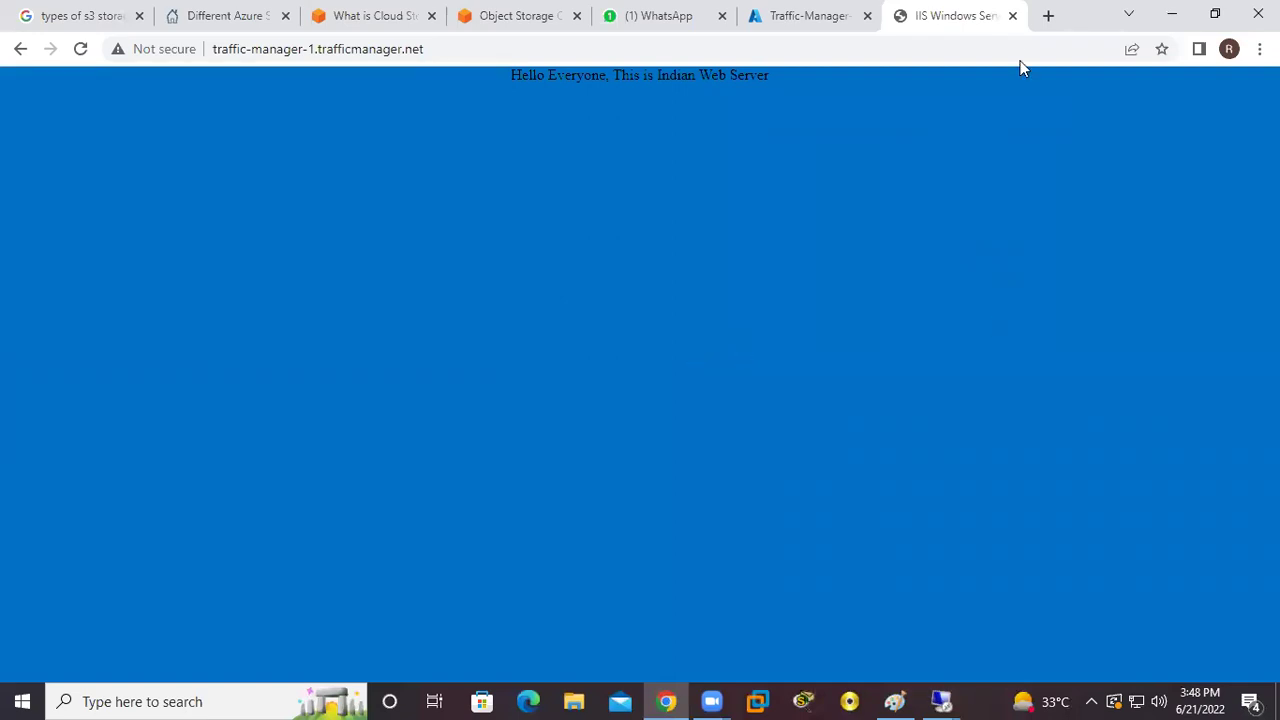
left_click(1012, 15)
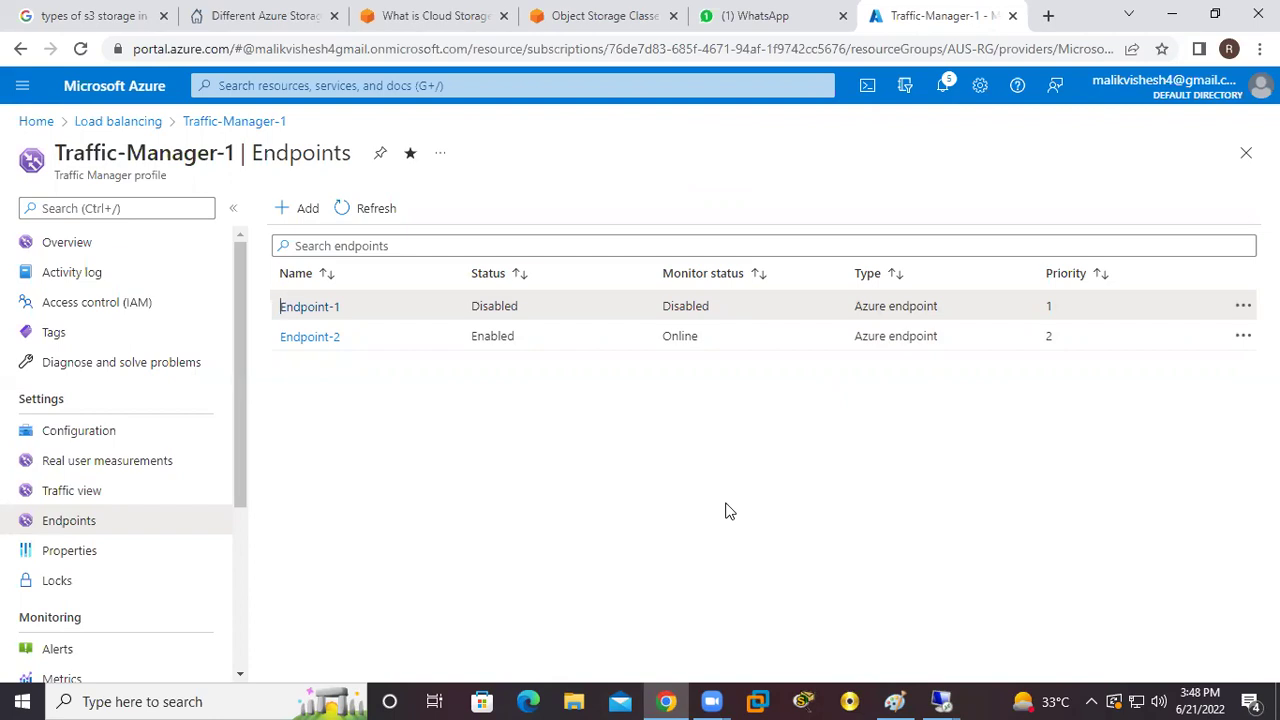
Step: Set the status of Endpoint-1 back to Enabled and save the change
left_click(310, 316)
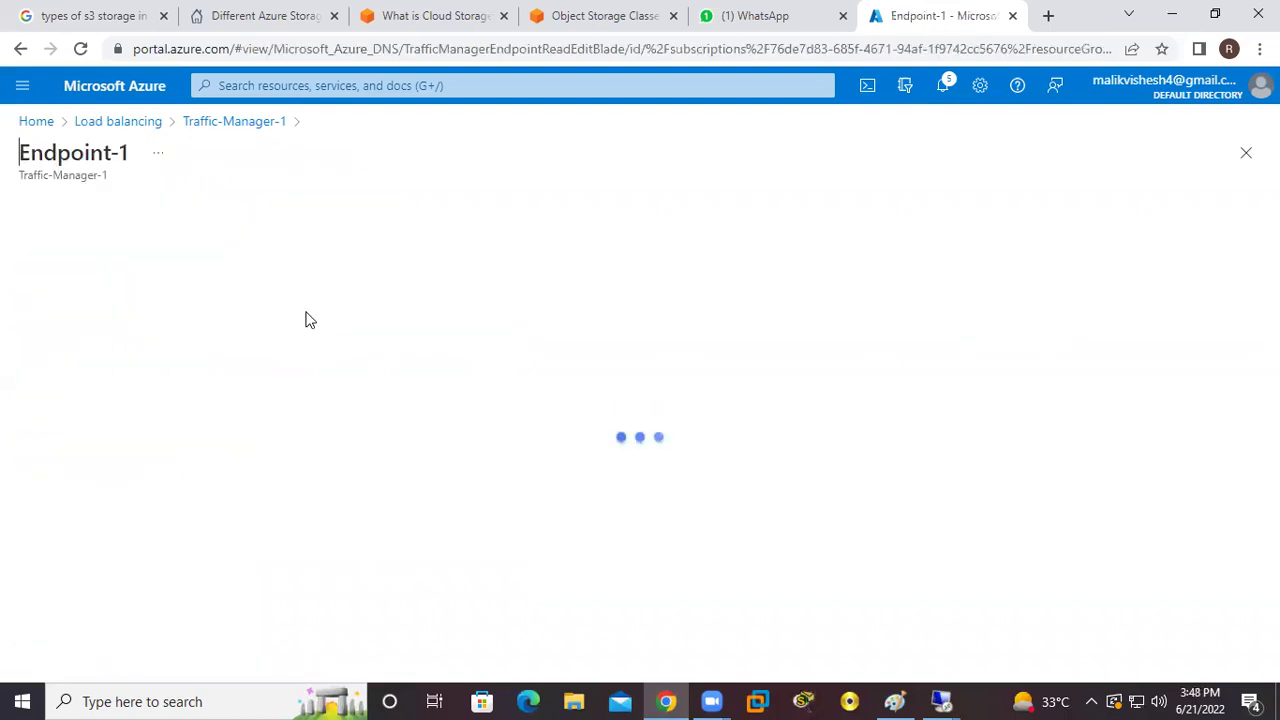
left_click(105, 267)
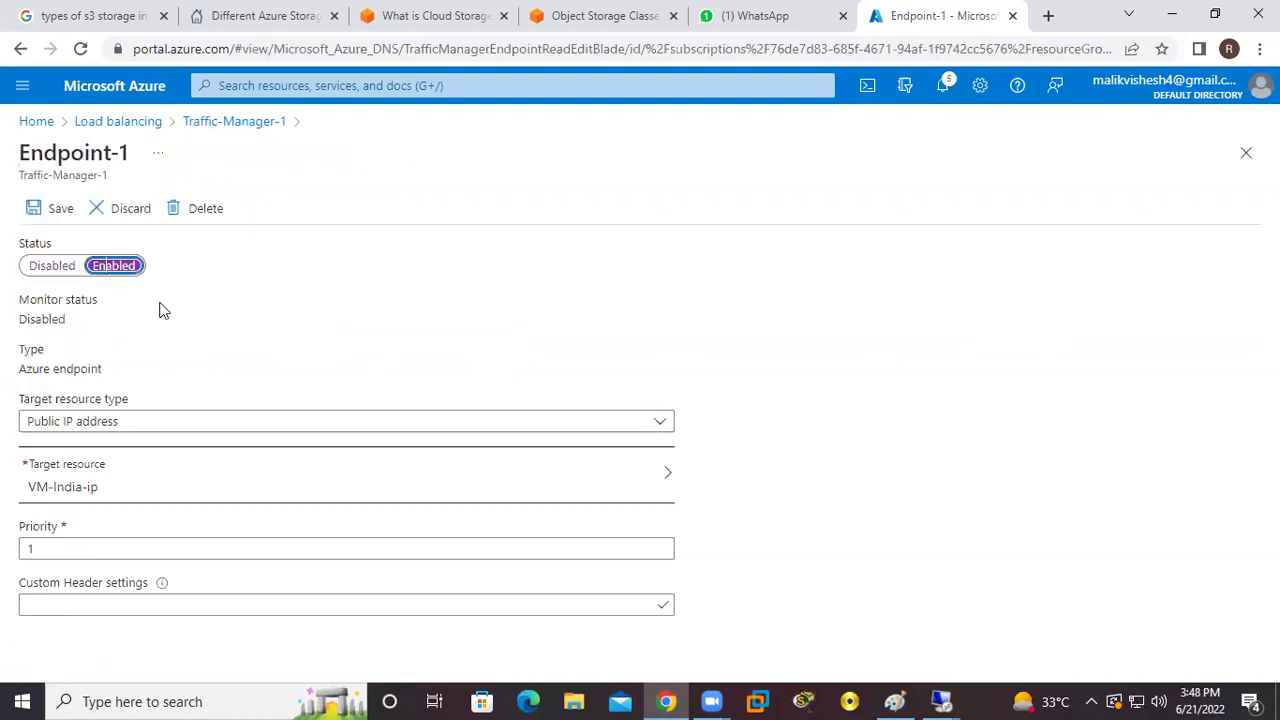
left_click(30, 212)
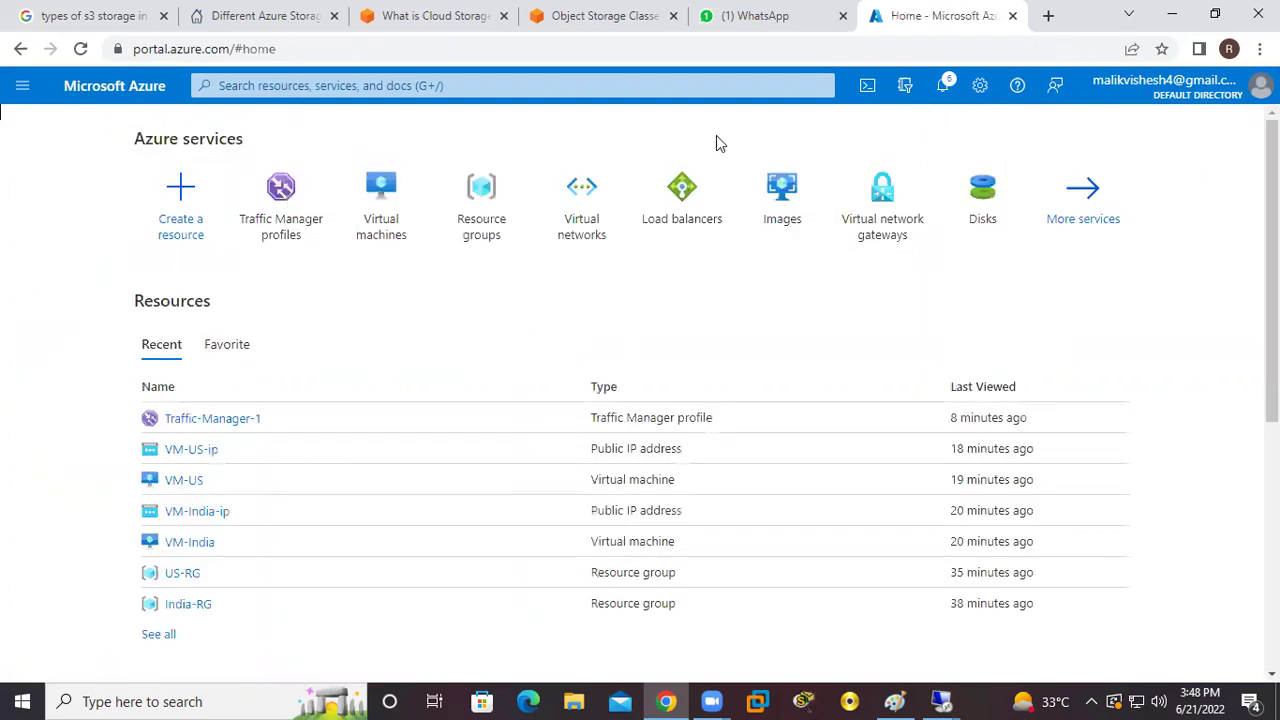
Step: Reload the Azure portal home page, reopen Traffic-Manager-1's endpoint list, and refresh it to check both monitor statuses
left_click(80, 48)
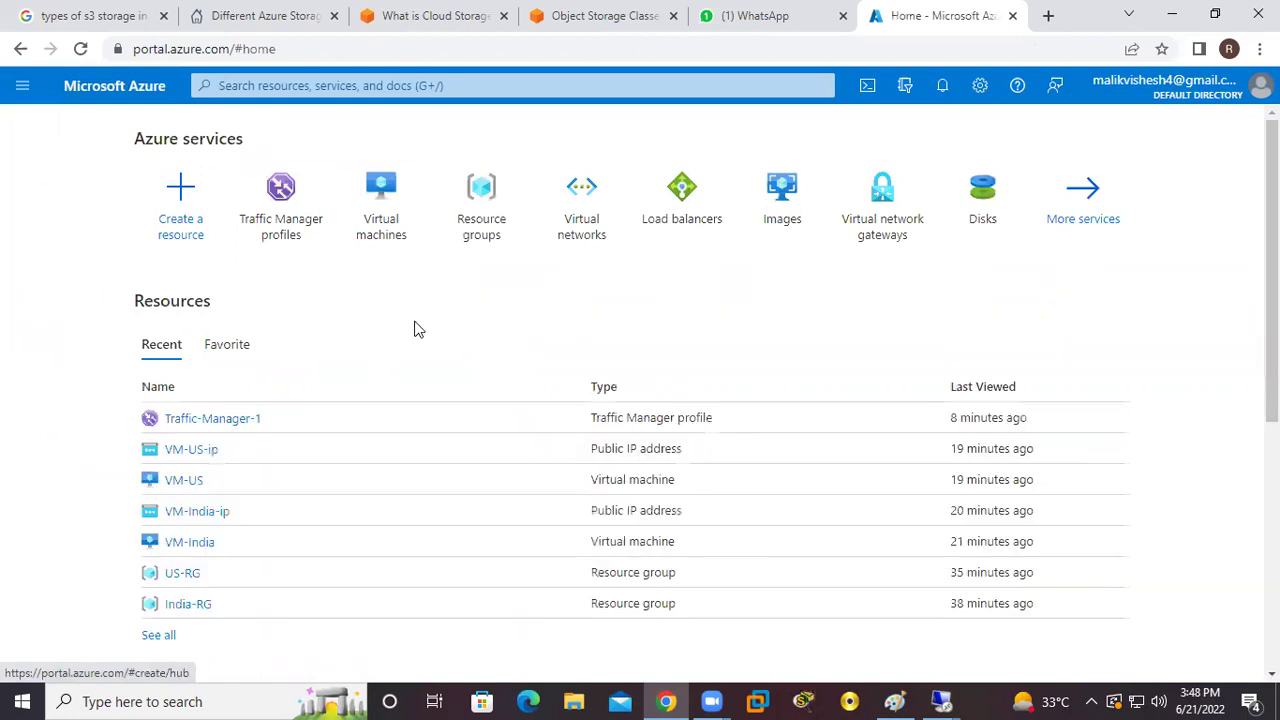
left_click(280, 240)
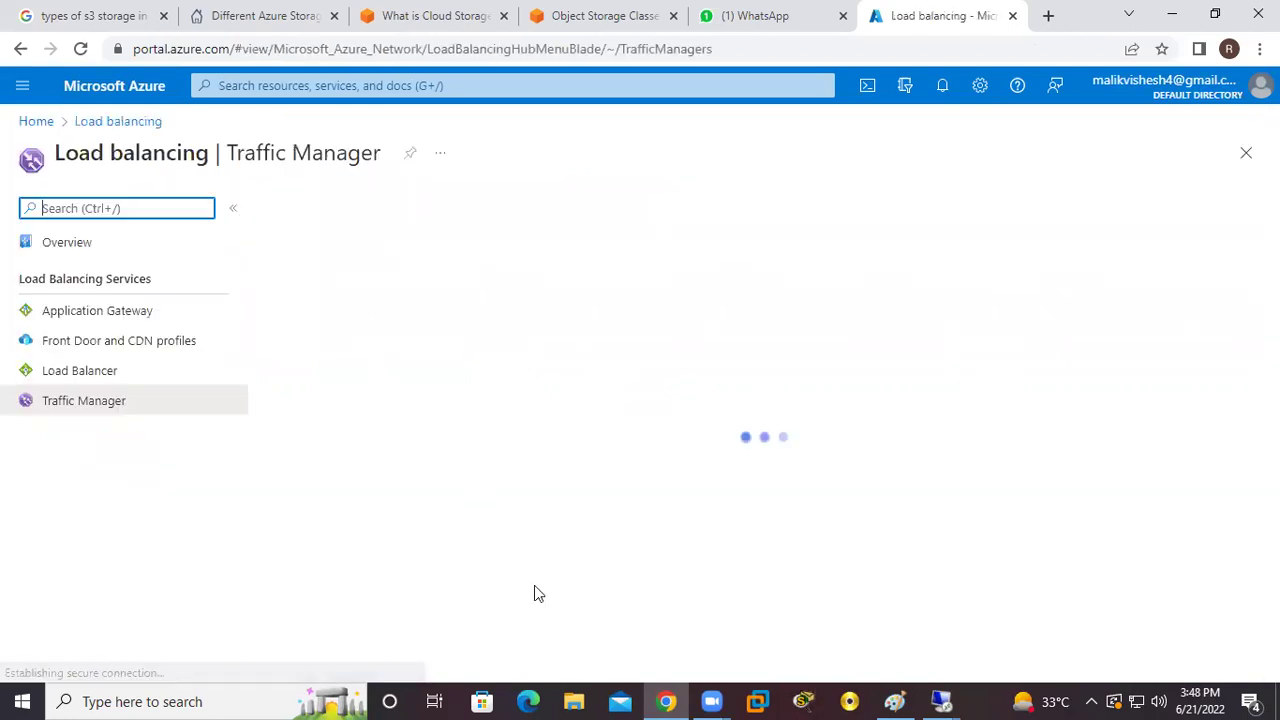
left_click(358, 362)
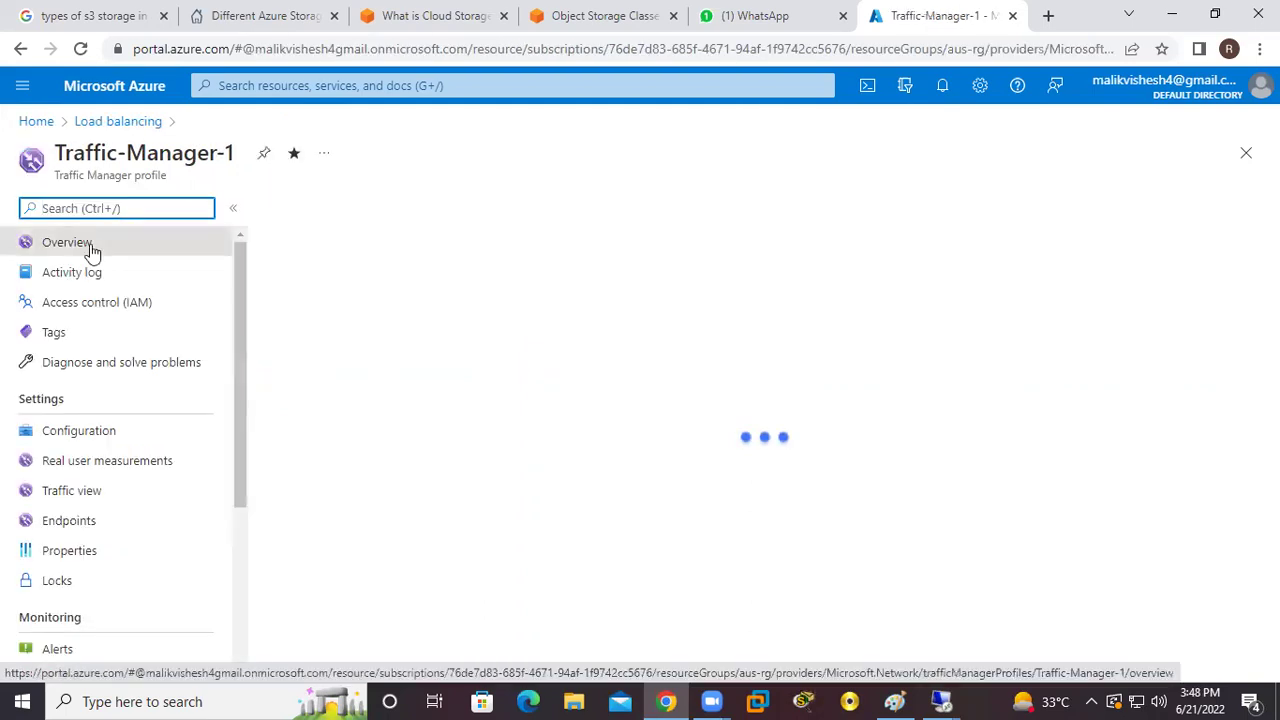
left_click(75, 520)
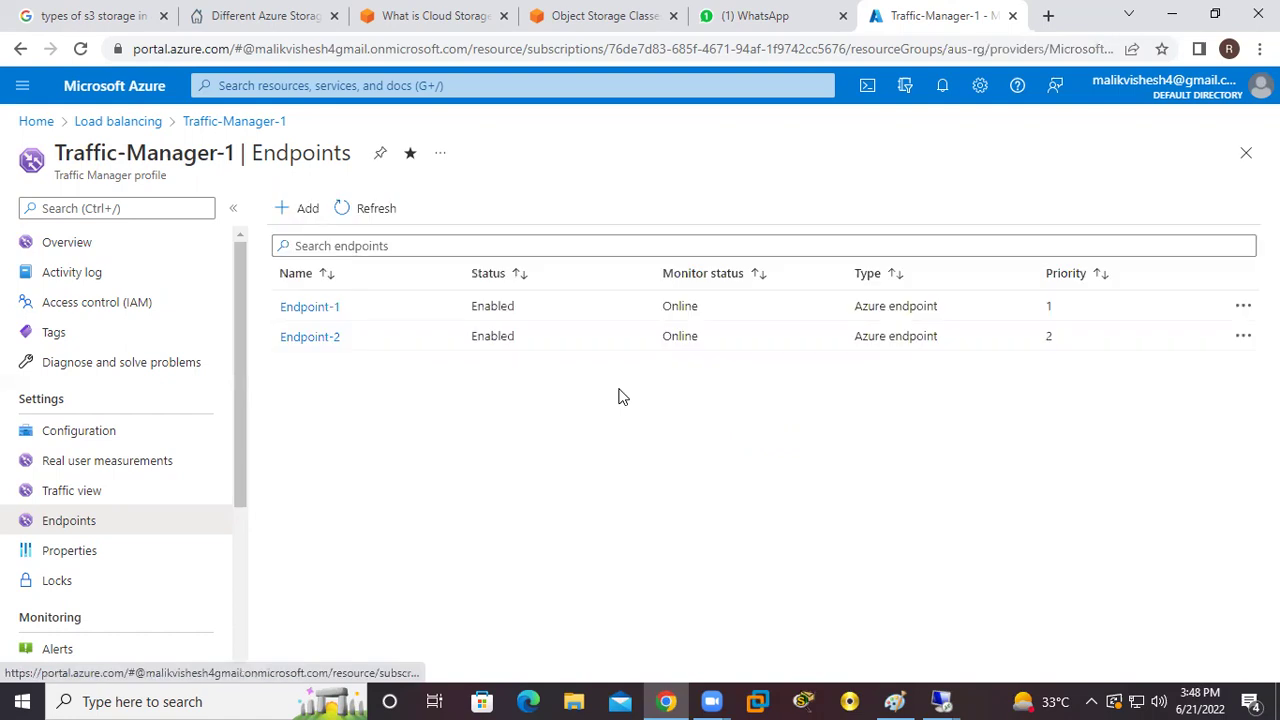
left_click(372, 208)
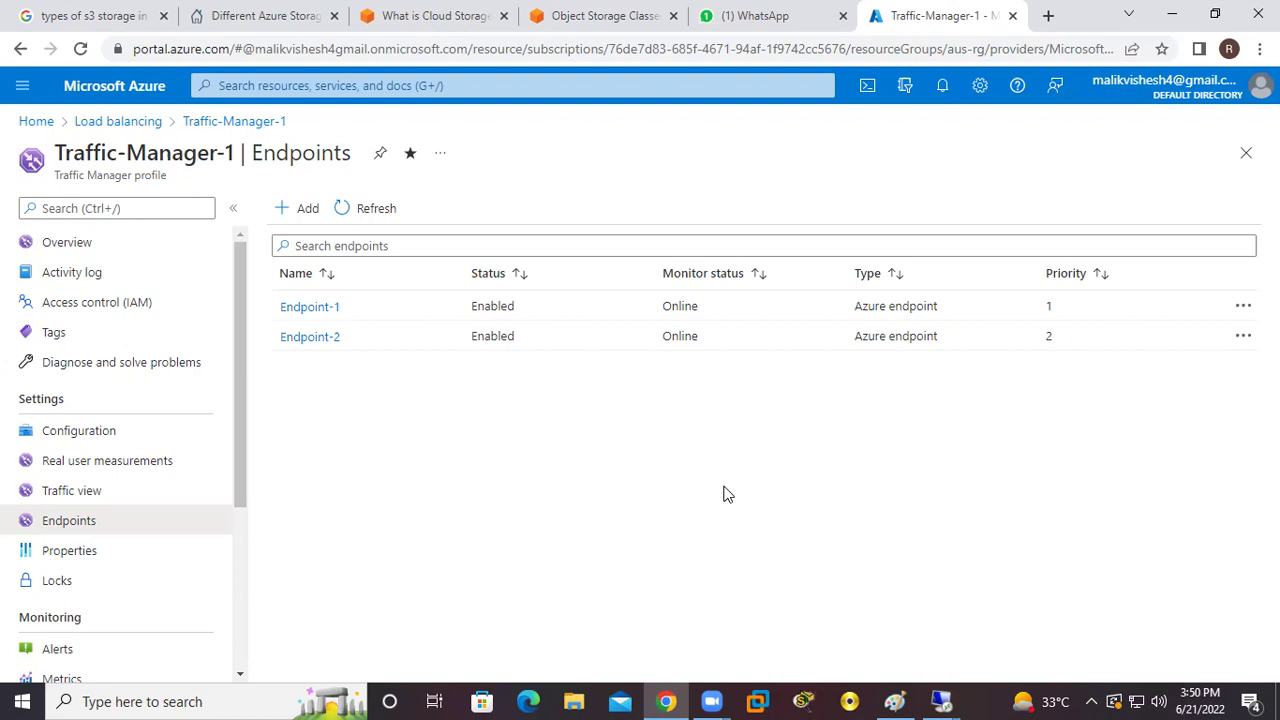
left_click(366, 212)
left_click(1048, 16)
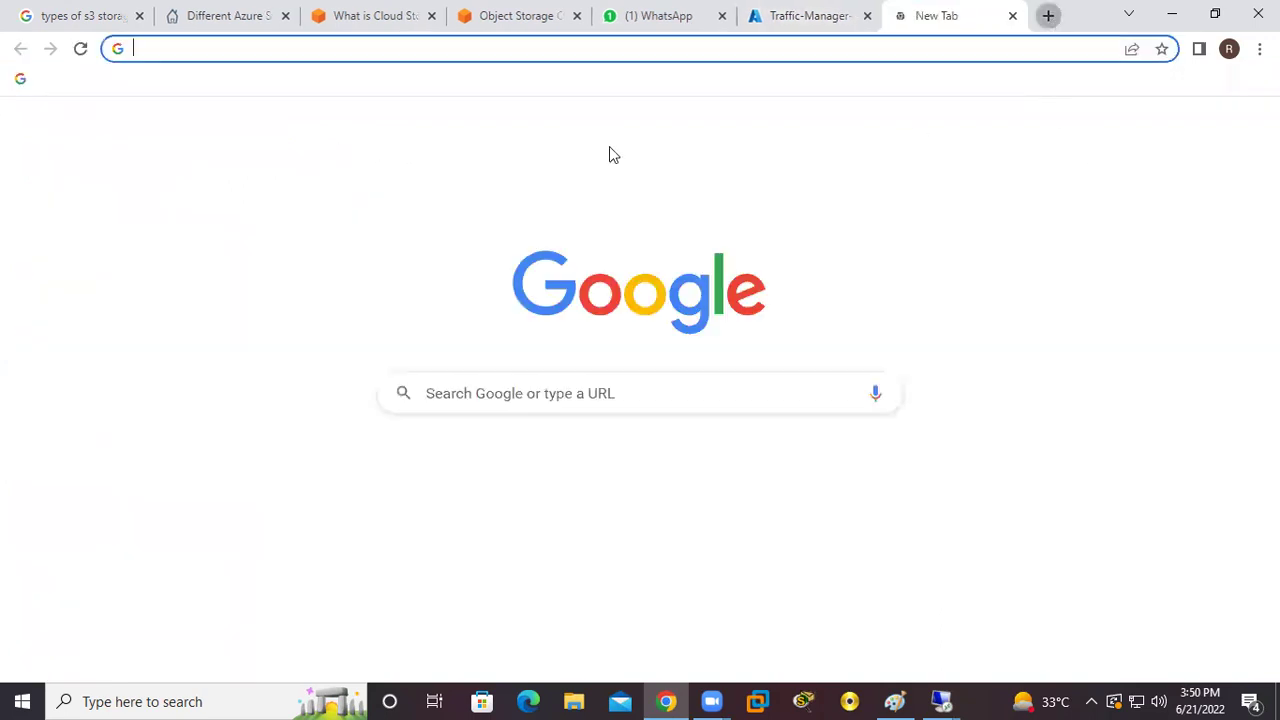
right_click(255, 50)
left_click(300, 177)
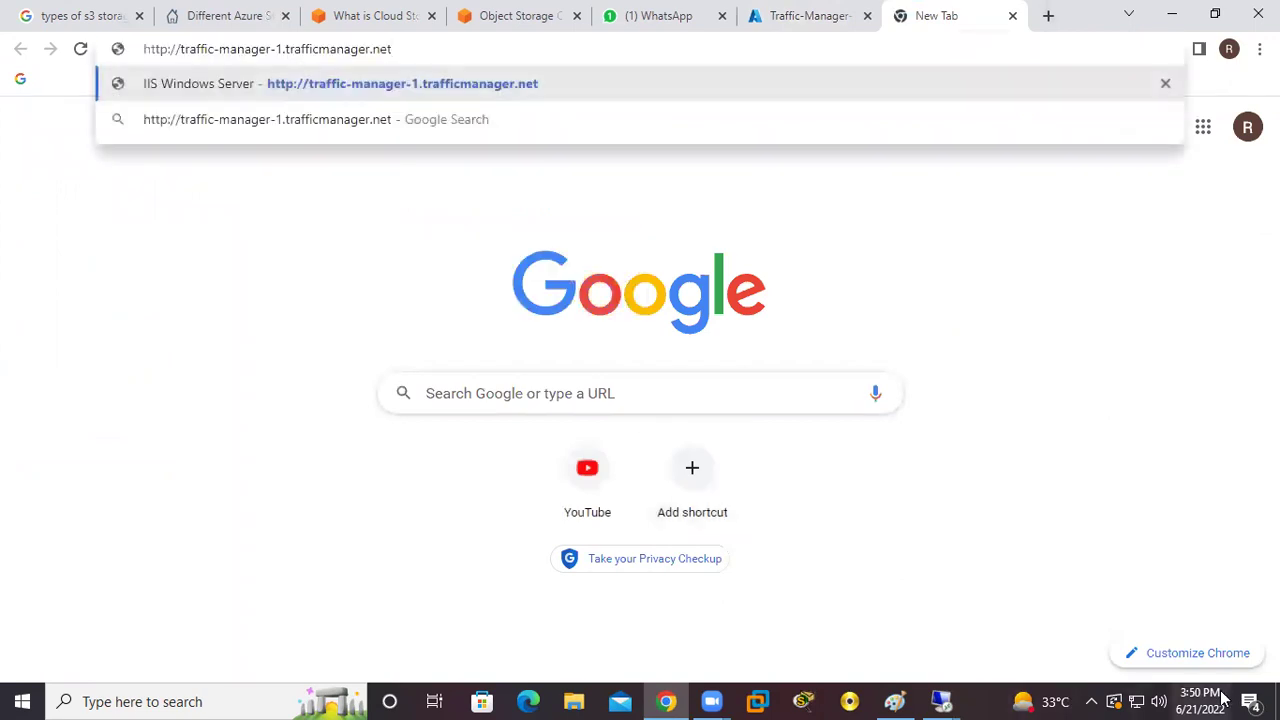
key("Return")
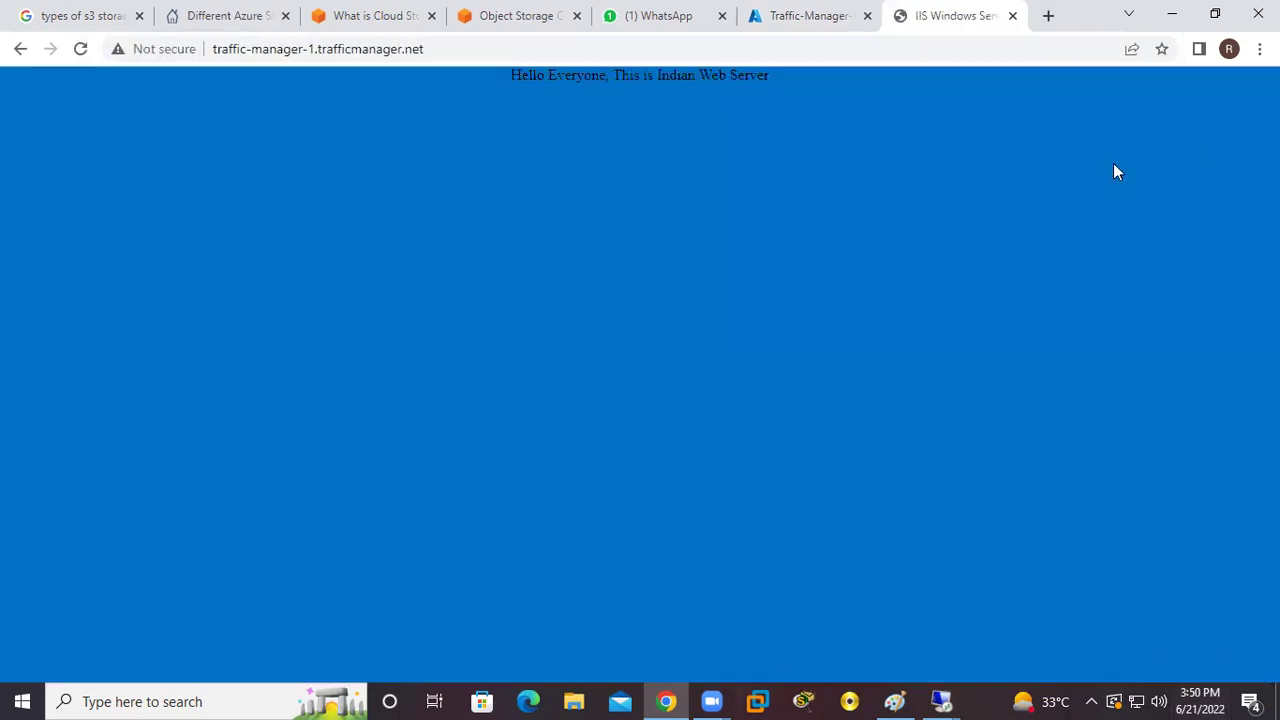
left_click(1012, 15)
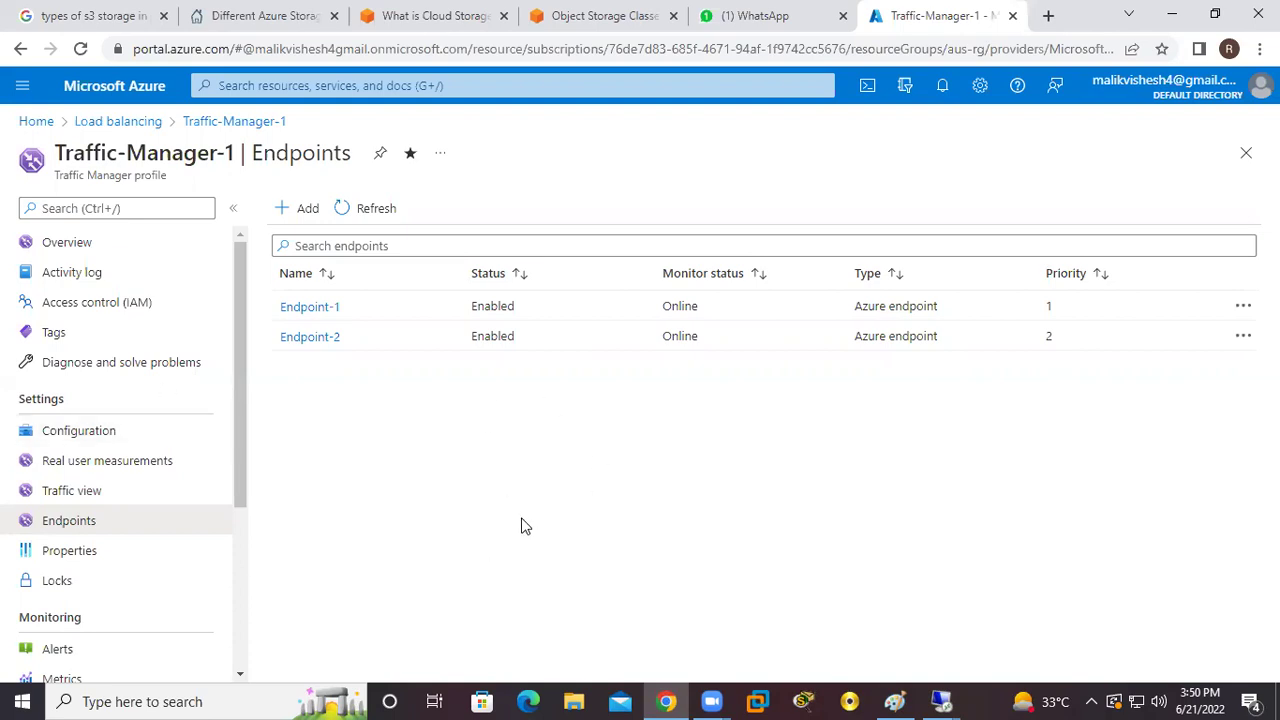
Step: Switch to the Traffic Manager diagram in Paint, circle and tick the "Load Balancer + Failover" label, and undo these marks and its earlier tick
left_click(897, 700)
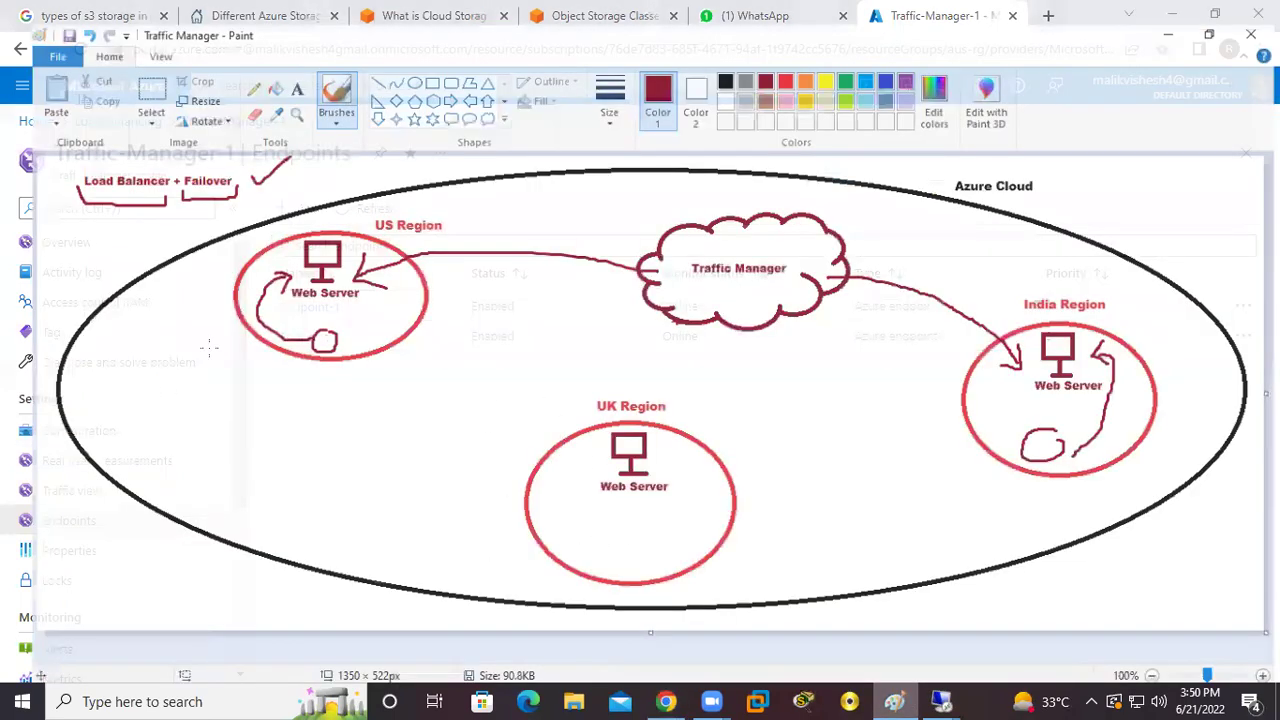
mouse_move(88, 205)
left_mouse_down()
mouse_move(196, 204)
mouse_move(230, 183)
mouse_move(160, 128)
mouse_move(37, 210)
mouse_move(242, 163)
mouse_move(230, 155)
left_mouse_up()
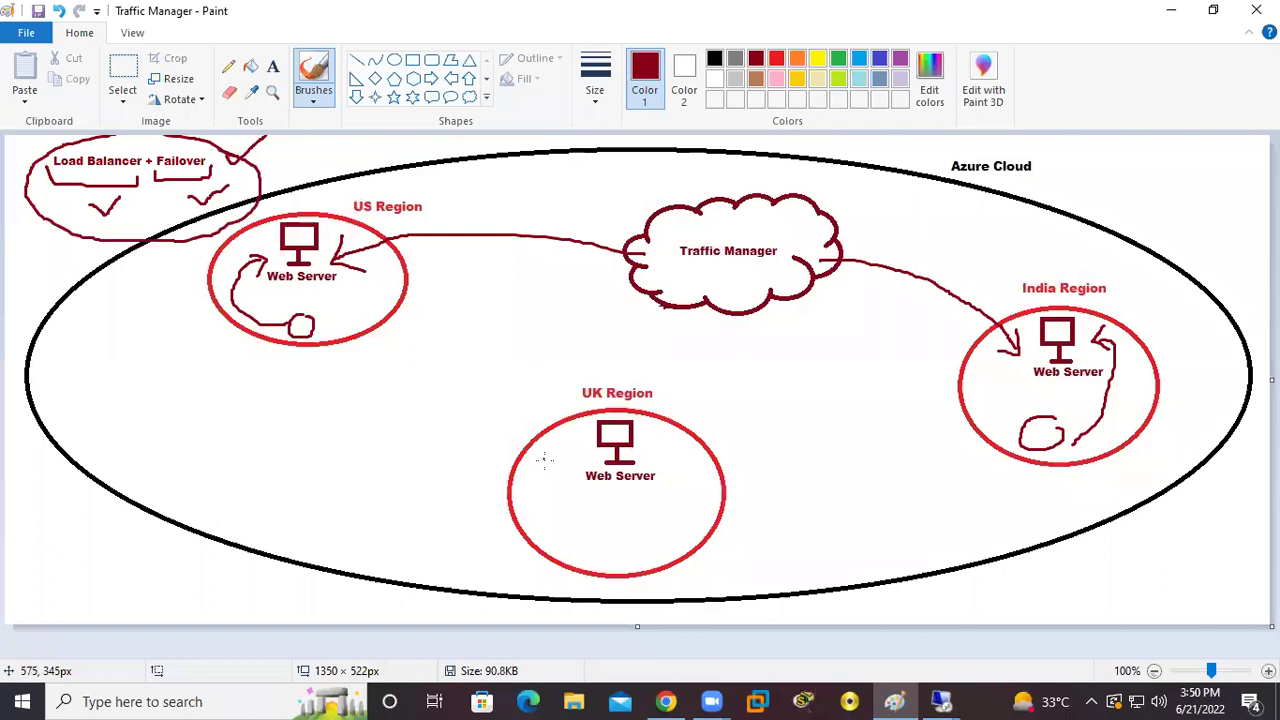
key("ctrl+z")
key("ctrl+z")
key("ctrl+z")
key("ctrl+z")
key("ctrl+z")
key("ctrl+z")
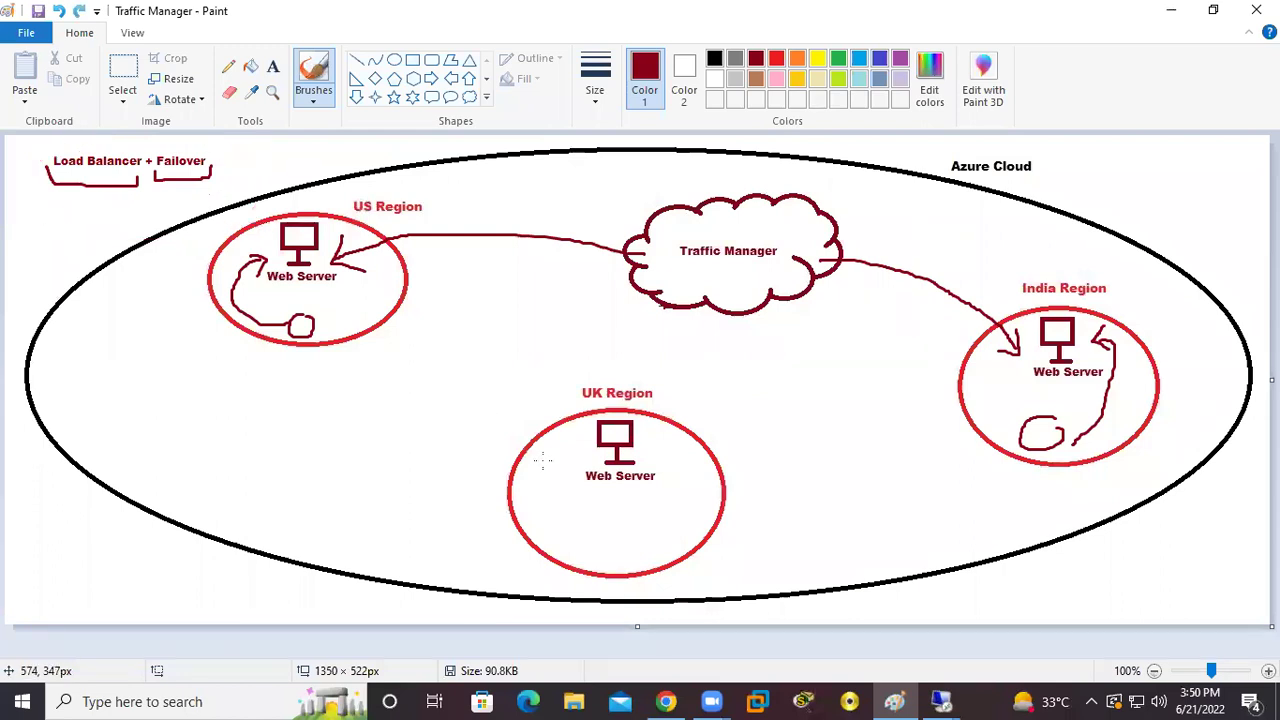